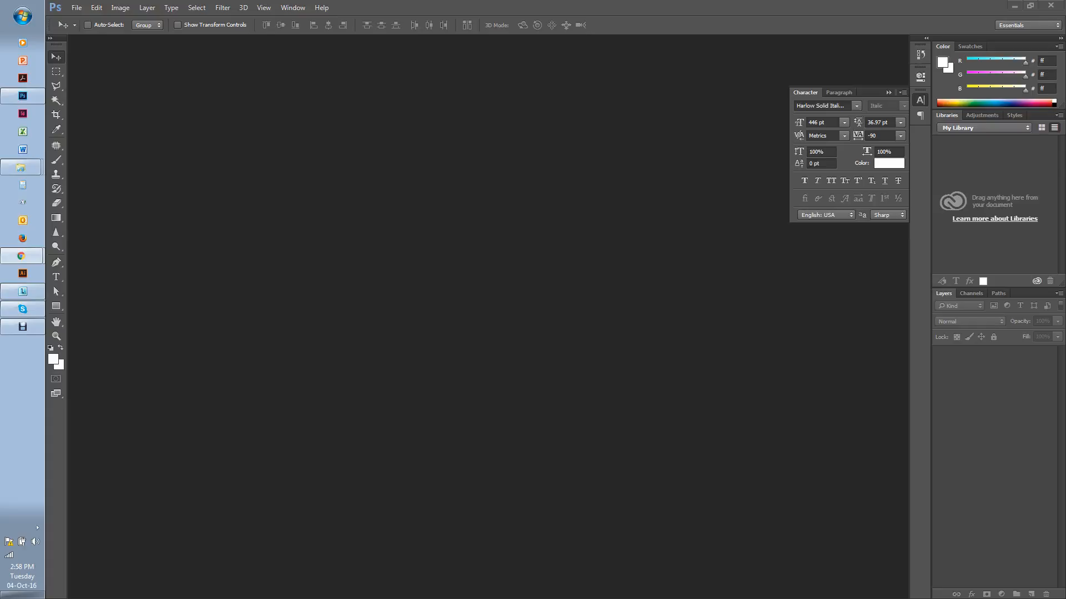
{"action": "left_click", "coordinate": [431, 262]}
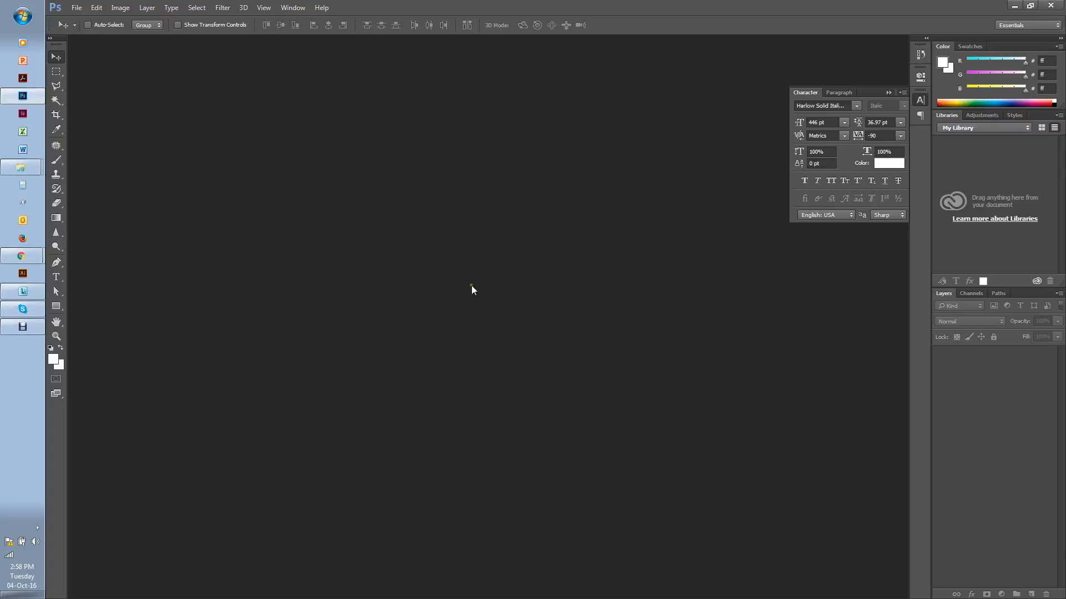
{"action": "left_click", "coordinate": [304, 272]}
Create a new 1000 × 720 pixel RGB document at 72 pixels/inch with a gray #acacac background
{"action": "left_click", "coordinate": [76, 8]}
{"action": "left_click", "coordinate": [92, 27]}
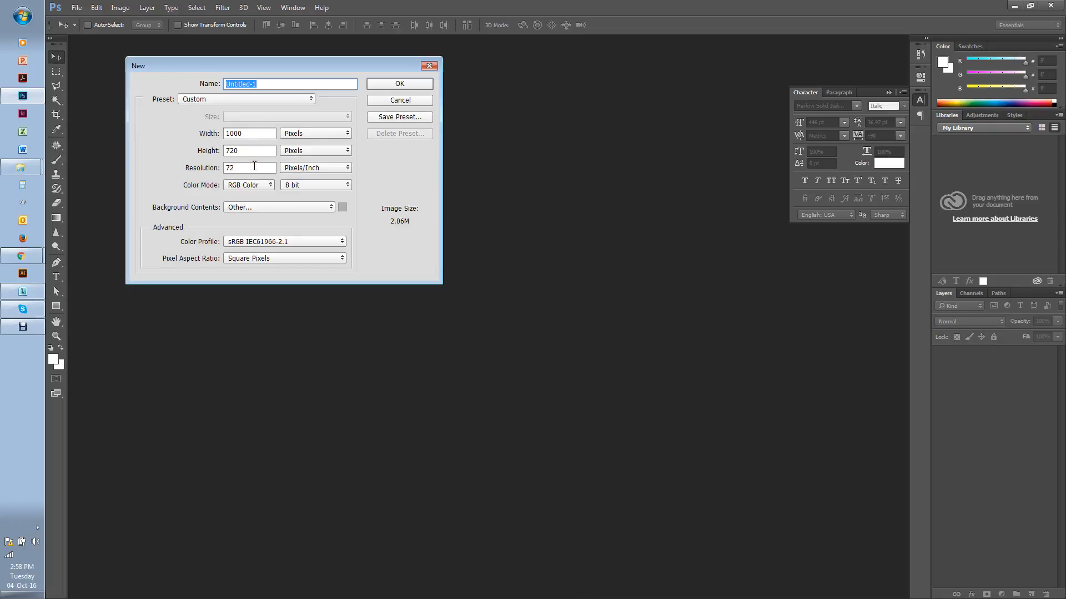
{"action": "left_click", "coordinate": [343, 207]}
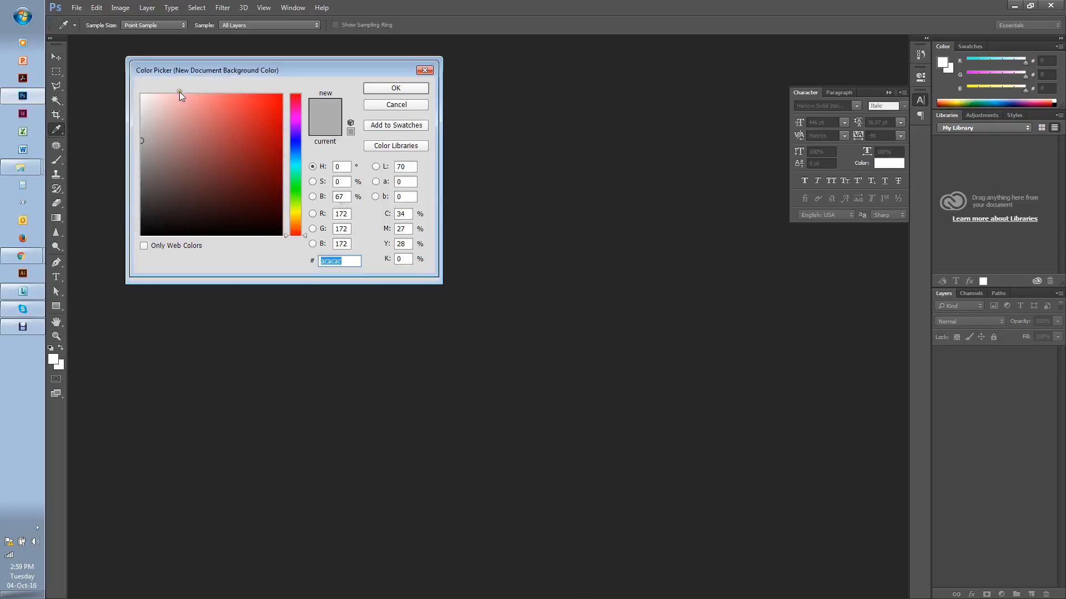
{"action": "left_click", "coordinate": [354, 261]}
{"action": "left_click", "coordinate": [393, 88]}
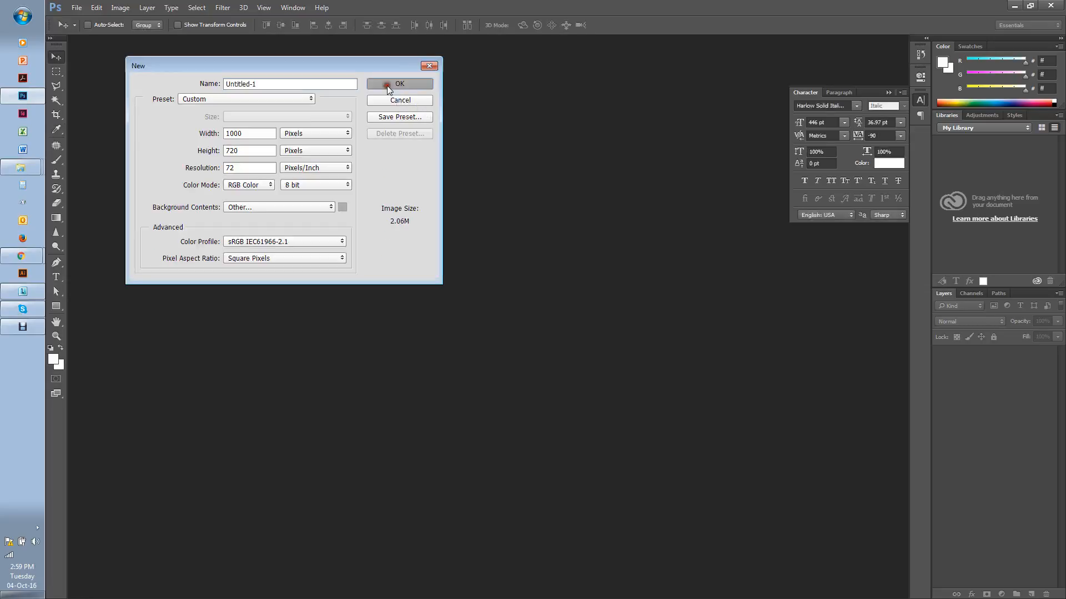
{"action": "left_click", "coordinate": [389, 84]}
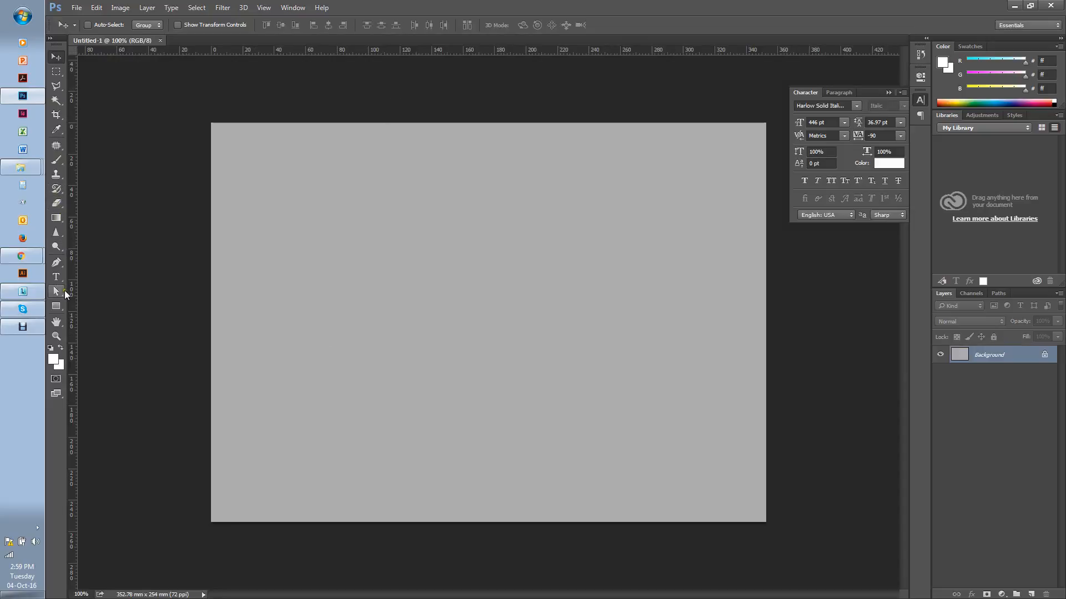
Add the white text "Mel" to the canvas in Harlow Solid Italic at 446 pt with -90 tracking
{"action": "left_click", "coordinate": [59, 277]}
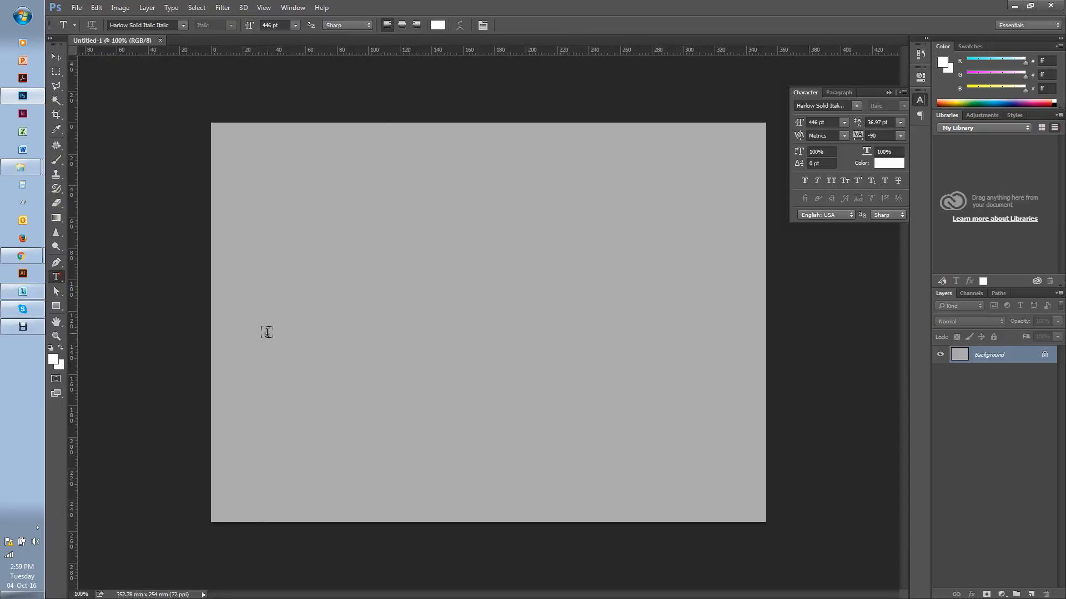
{"action": "left_click", "coordinate": [263, 335]}
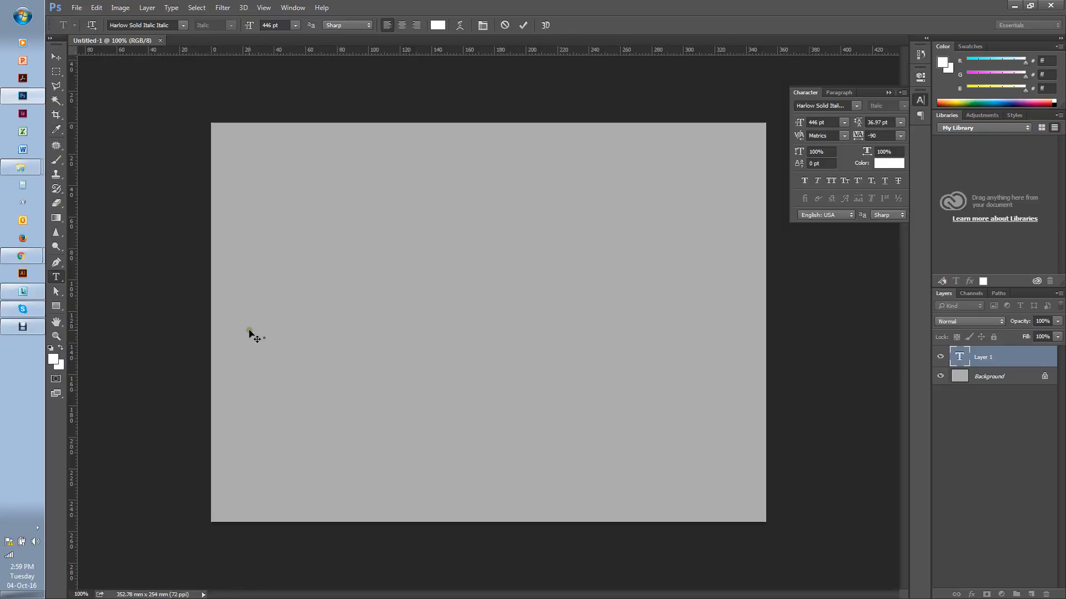
{"action": "type", "text": "Mel"}
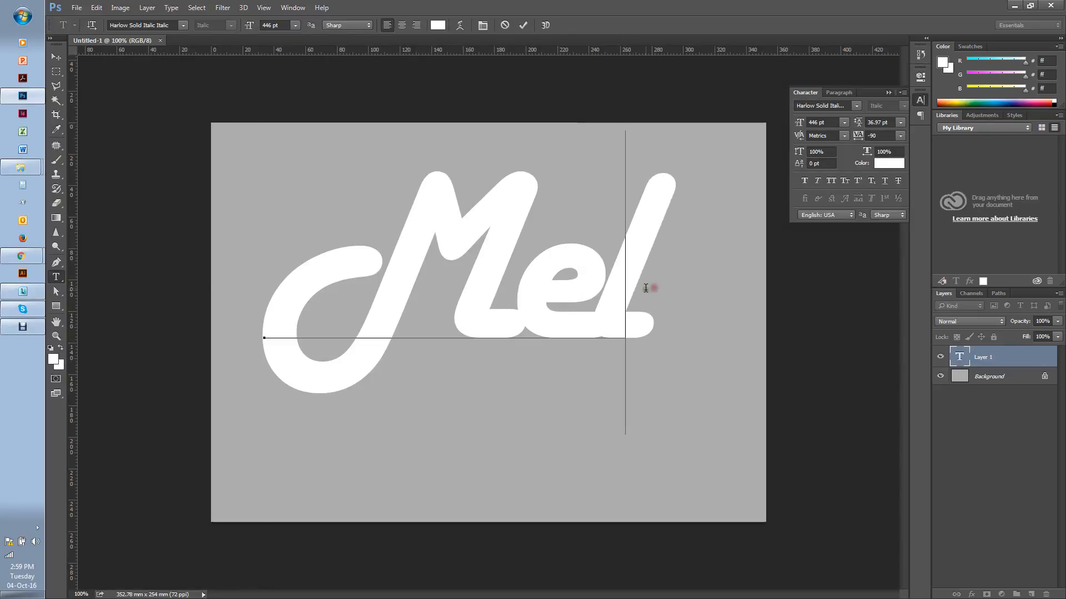
Examine the spacing between the letters of the "Mel" text and its tracking setting
{"action": "left_click_drag", "start_coordinate": [647, 288], "coordinate": [267, 305]}
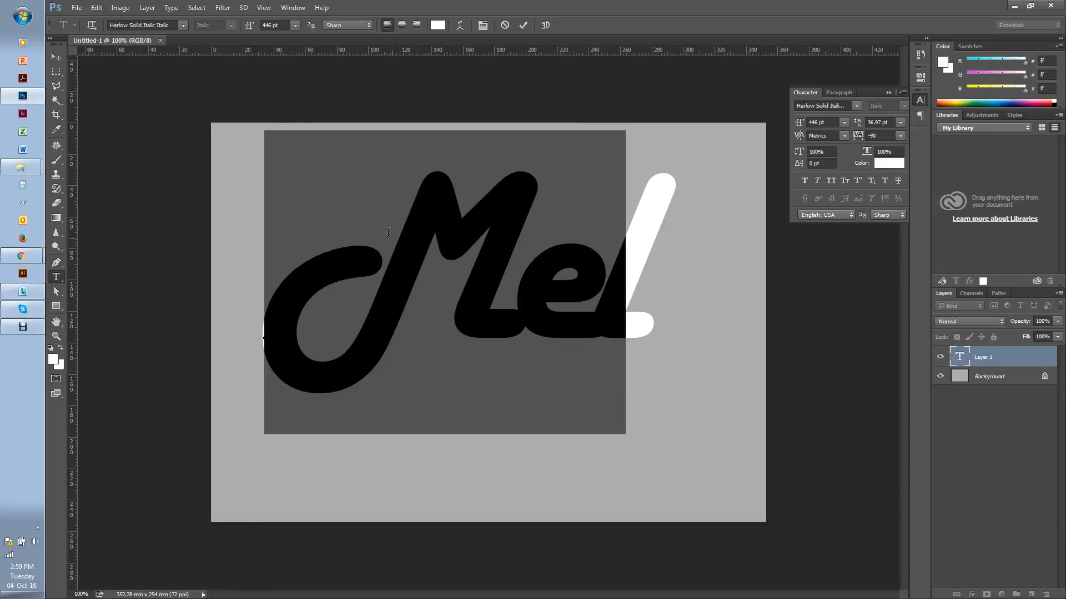
{"action": "left_click", "coordinate": [518, 282]}
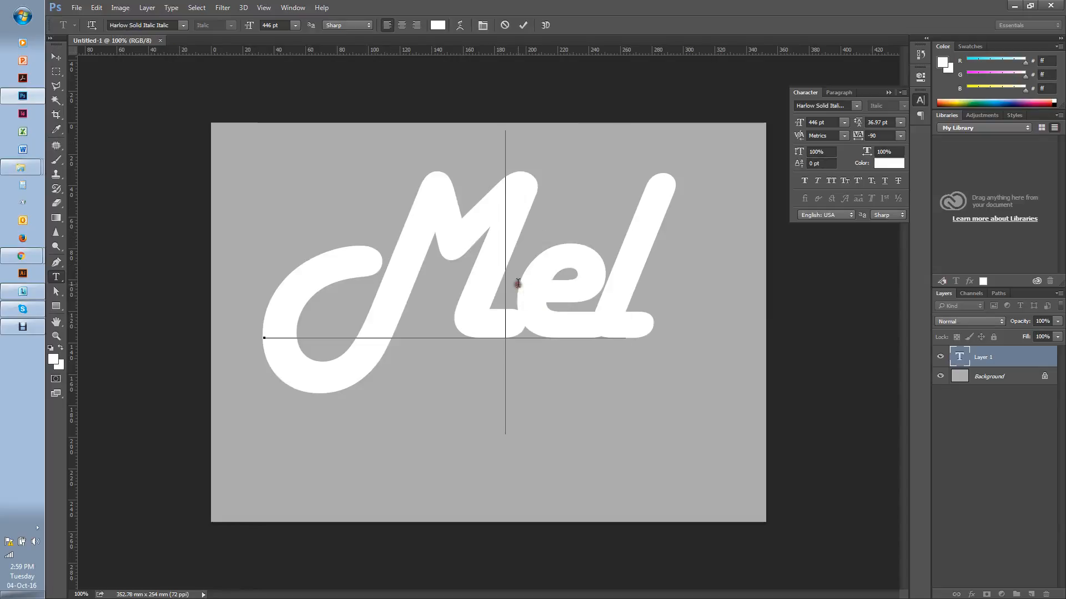
{"action": "left_click_drag", "start_coordinate": [669, 276], "coordinate": [293, 273]}
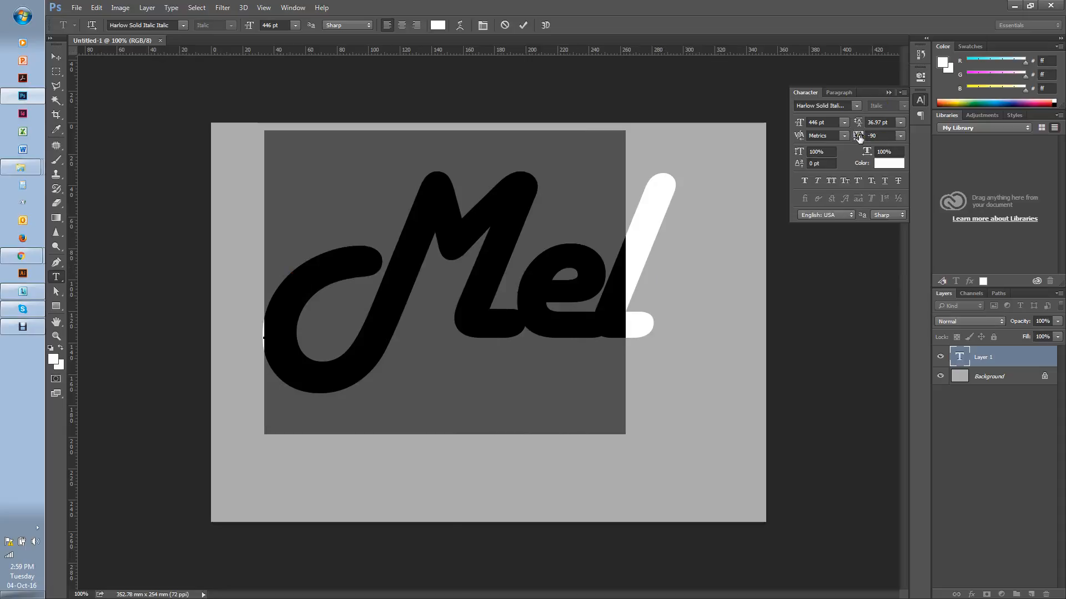
{"action": "left_click", "coordinate": [574, 240]}
{"action": "left_click_drag", "start_coordinate": [660, 268], "coordinate": [541, 272]}
{"action": "left_click", "coordinate": [873, 137]}
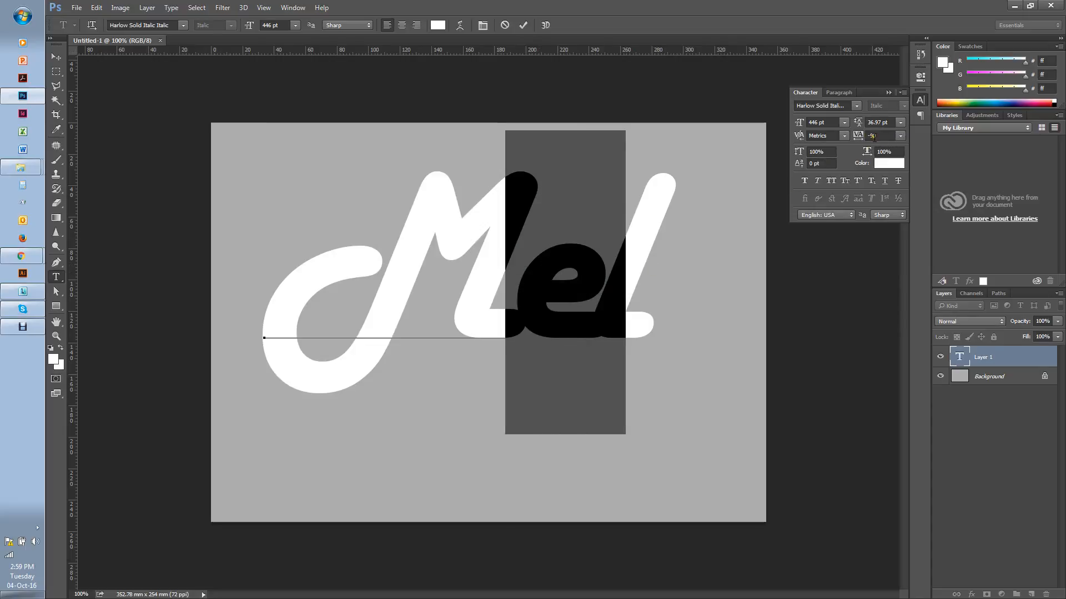
{"action": "left_click_drag", "start_coordinate": [309, 335], "coordinate": [598, 279]}
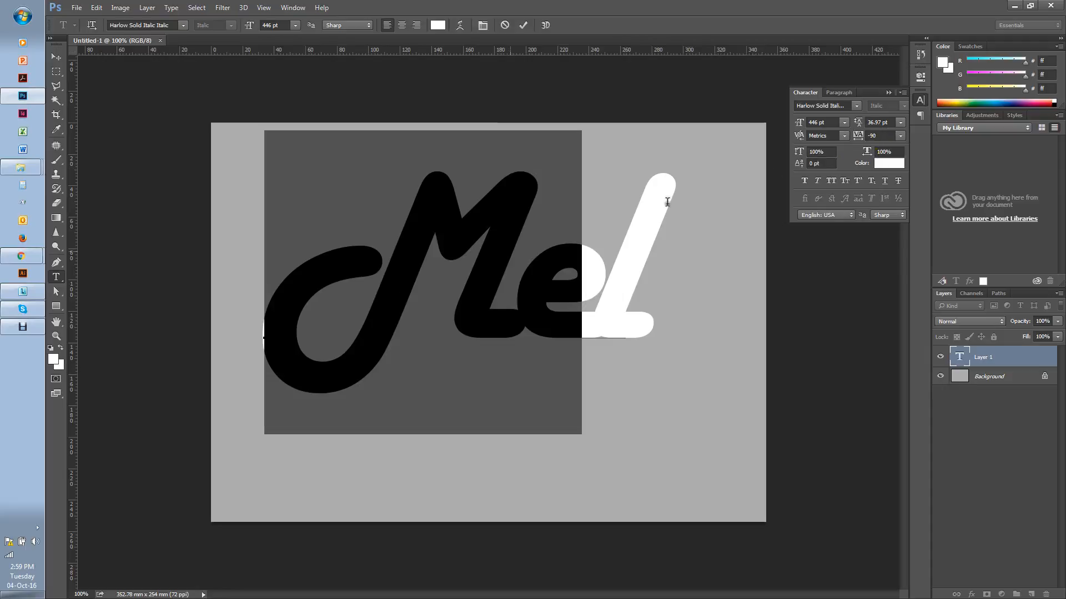
{"action": "left_click", "coordinate": [310, 343]}
{"action": "left_click", "coordinate": [545, 274]}
{"action": "left_click_drag", "start_coordinate": [633, 286], "coordinate": [311, 300]}
{"action": "left_click", "coordinate": [542, 280]}
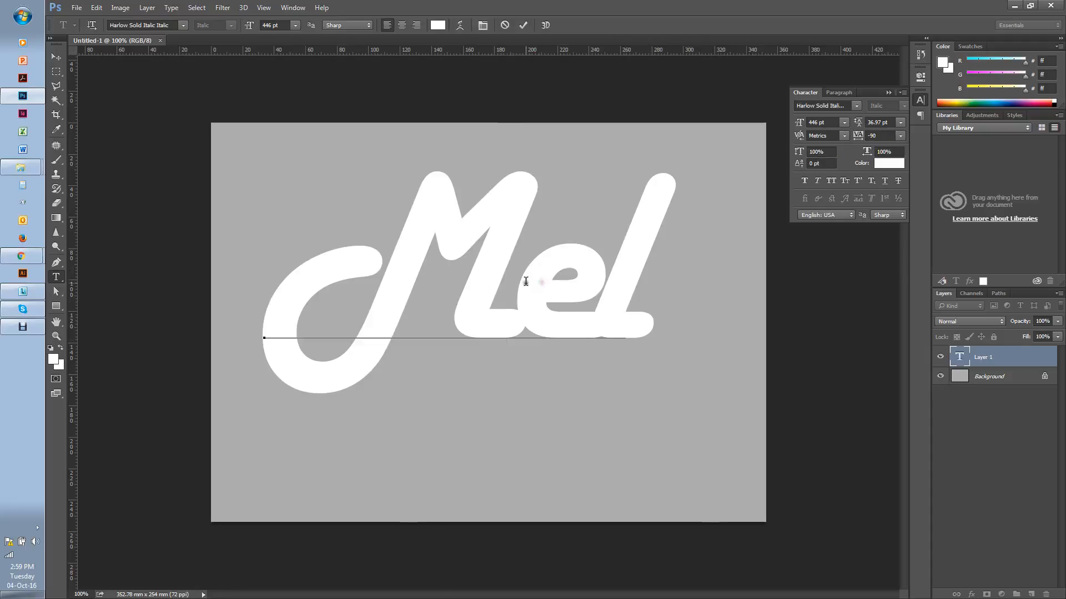
Commit the text and create a 3D extrusion from the "Mel" layer, switching to the 3D workspace
{"action": "left_click", "coordinate": [54, 60]}
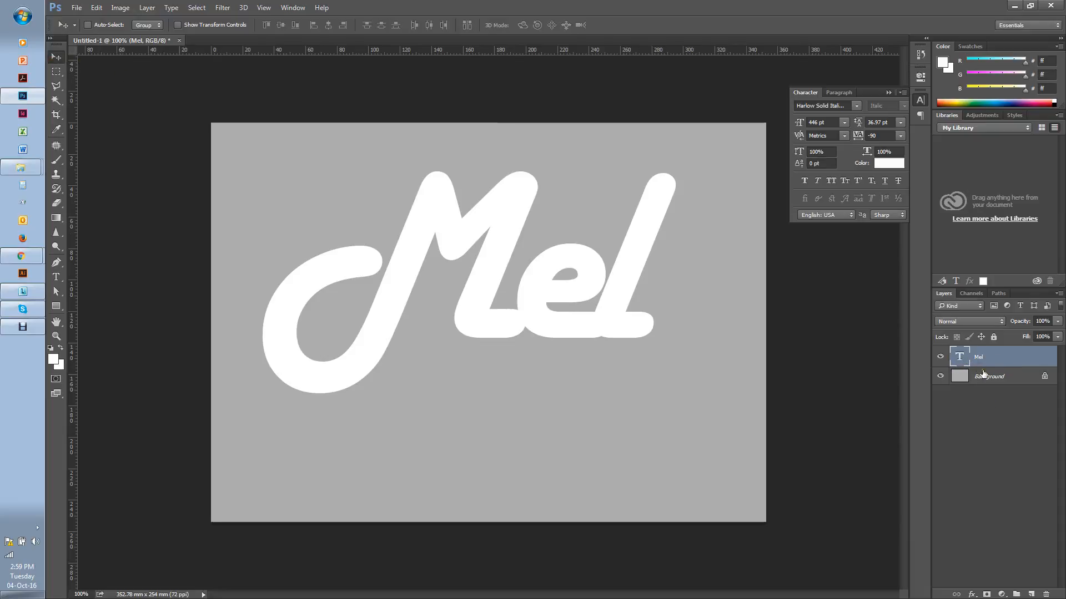
{"action": "left_click", "coordinate": [243, 7]}
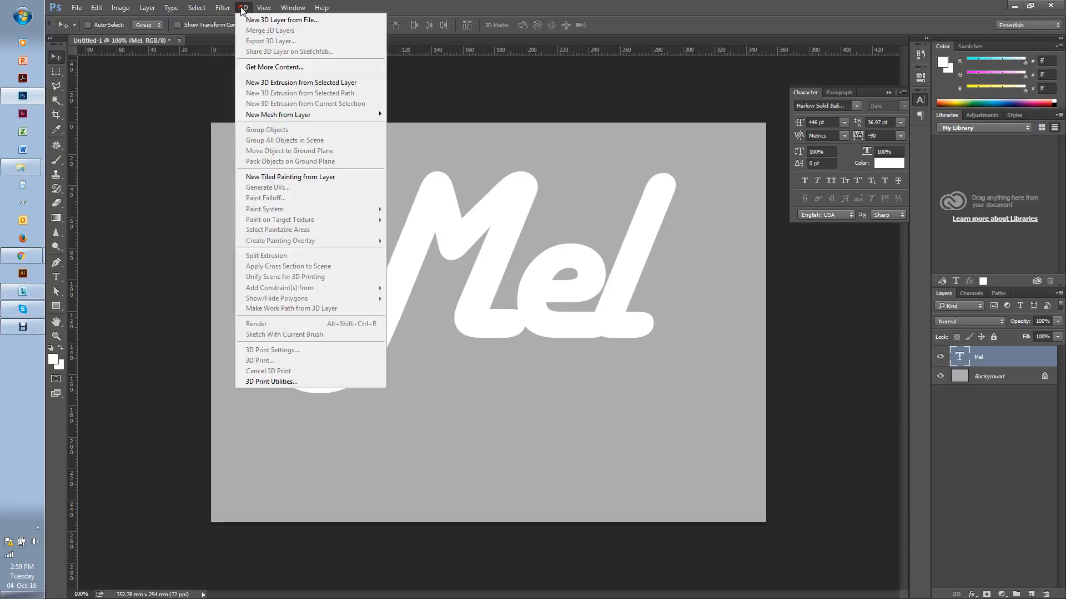
{"action": "left_click", "coordinate": [273, 84]}
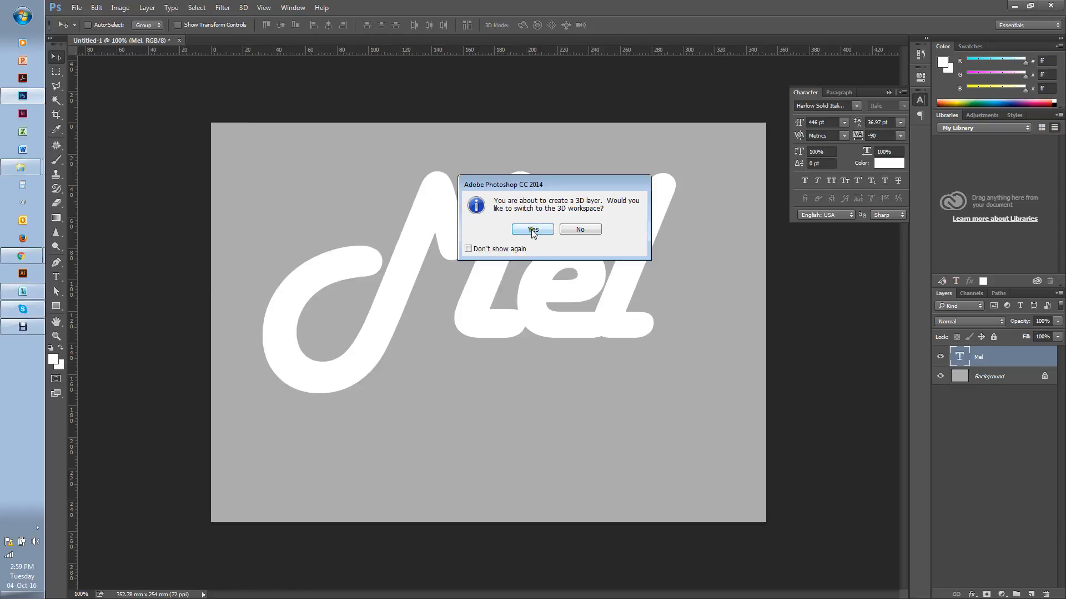
{"action": "left_click", "coordinate": [531, 229]}
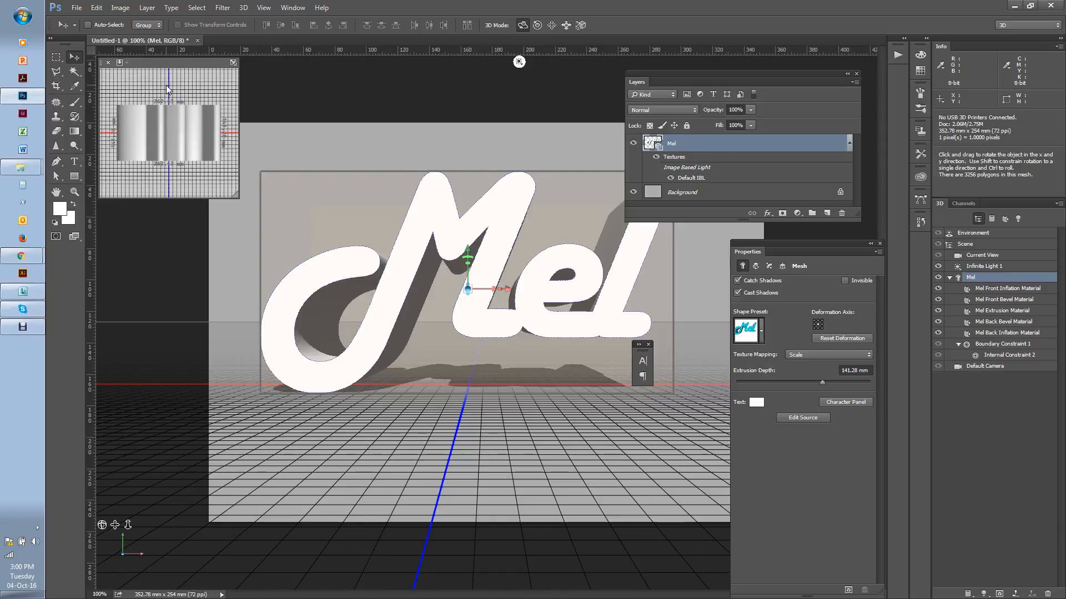
Turn the 3D Secondary View off and on again, and swap the main and secondary views back and forth
{"action": "left_click", "coordinate": [264, 8]}
{"action": "mouse_move", "coordinate": [314, 183]}
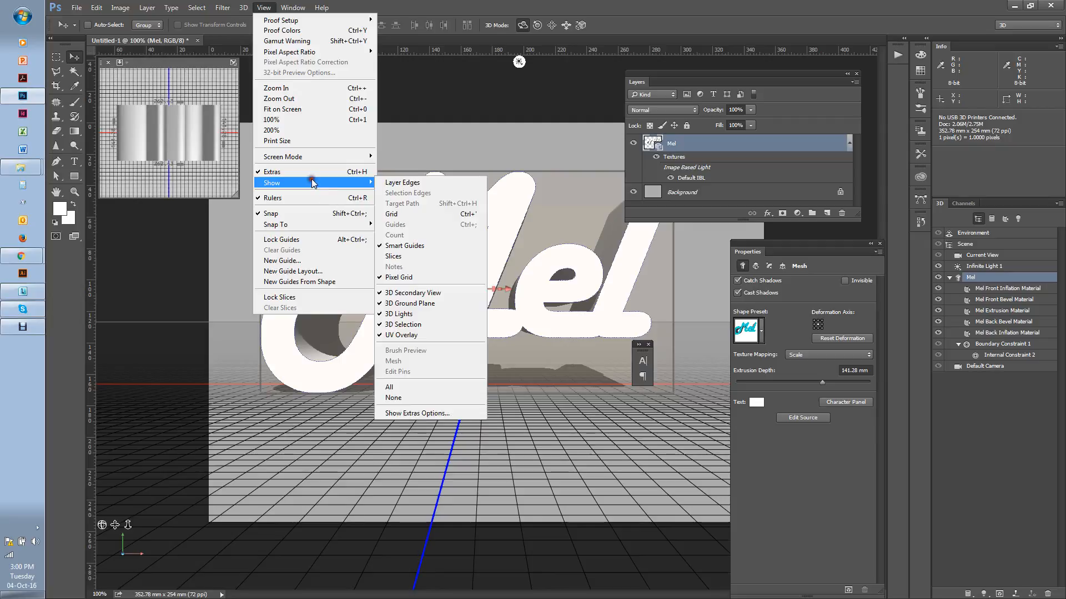
{"action": "left_click", "coordinate": [394, 295]}
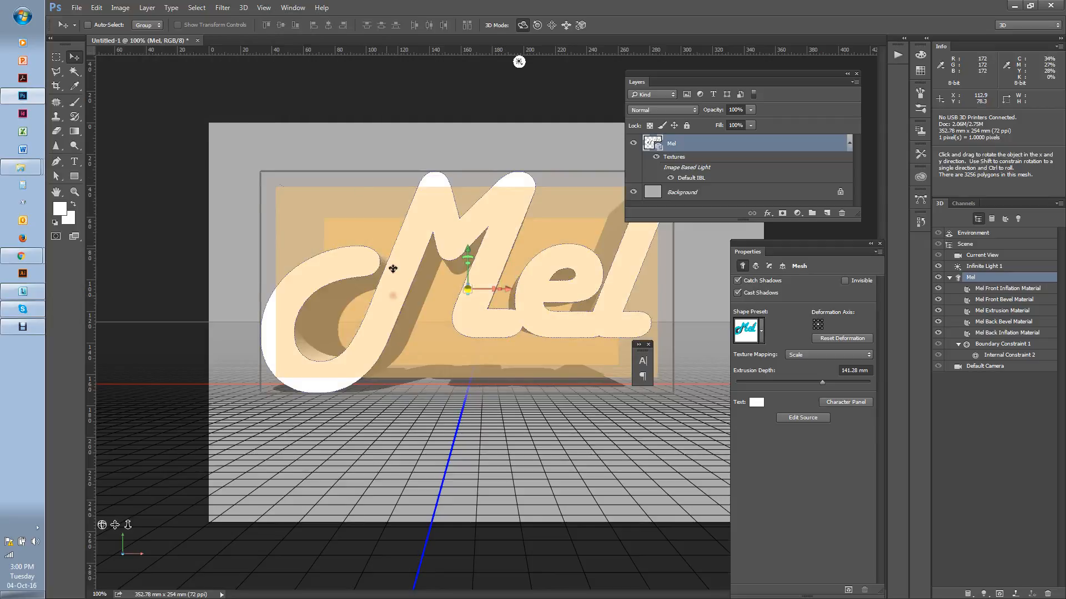
{"action": "left_click", "coordinate": [271, 10]}
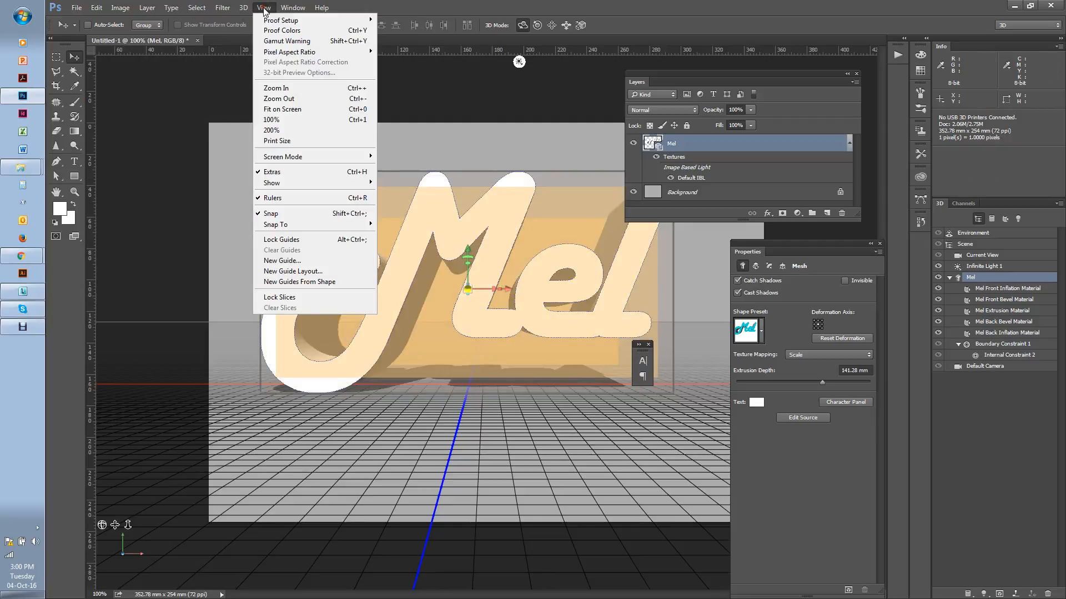
{"action": "mouse_move", "coordinate": [305, 183]}
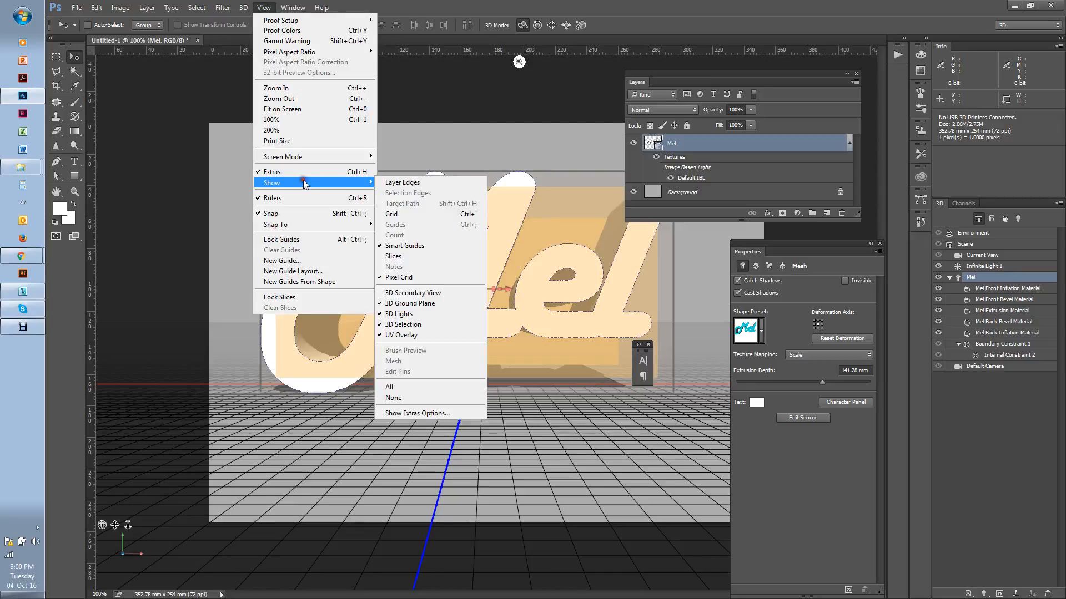
{"action": "left_click", "coordinate": [428, 295]}
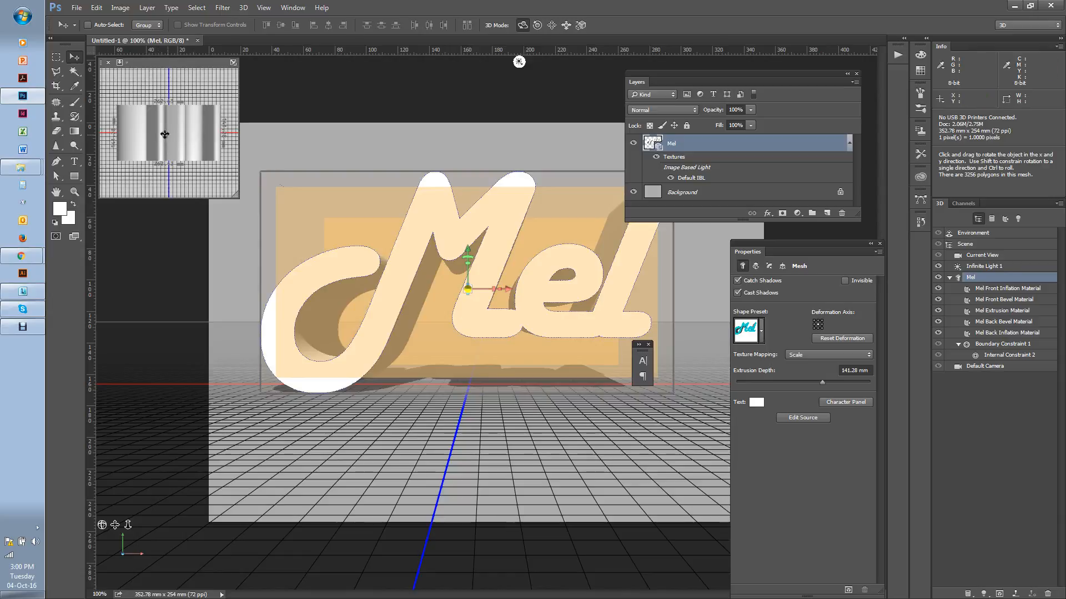
{"action": "left_click", "coordinate": [233, 62]}
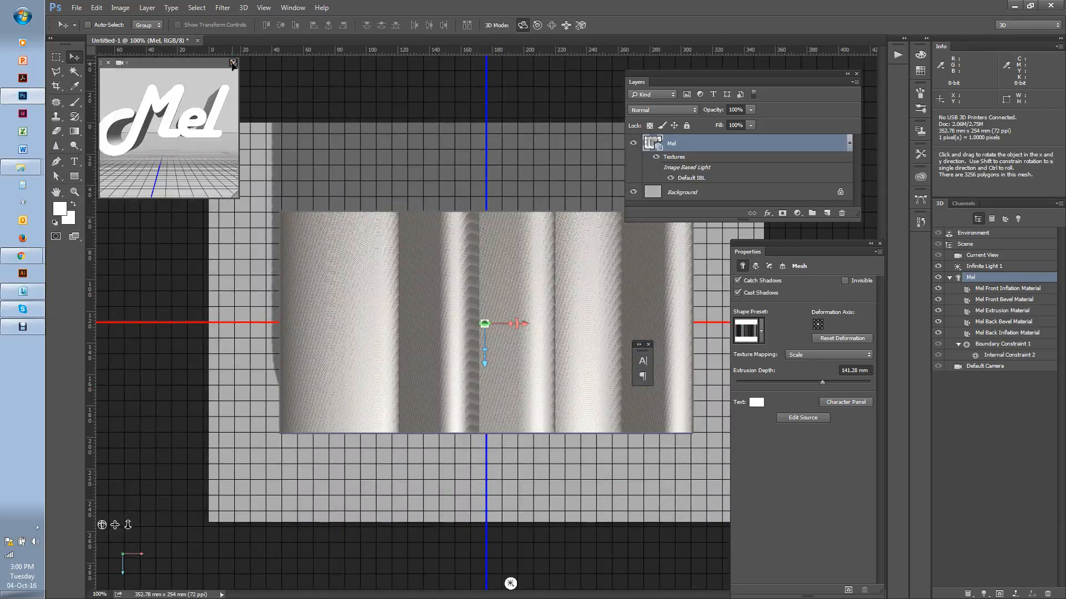
{"action": "left_click", "coordinate": [233, 63]}
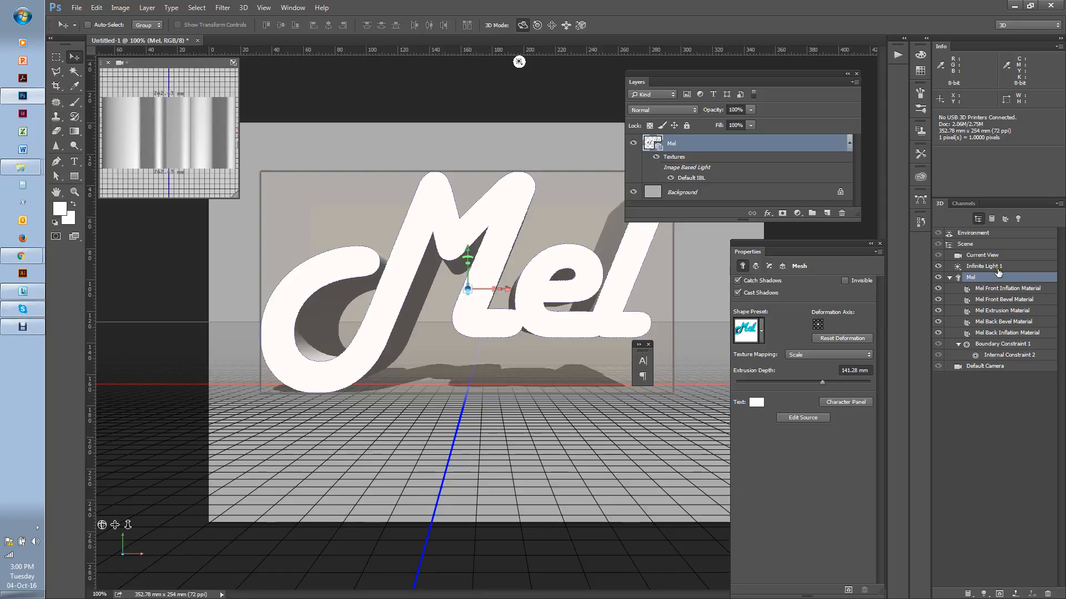
Examine the 3D scene's components: the Mel mesh and its visibility, the front inflation material, the current view and the infinite light
{"action": "left_click", "coordinate": [938, 277]}
{"action": "left_click", "coordinate": [939, 278]}
{"action": "left_click", "coordinate": [992, 290]}
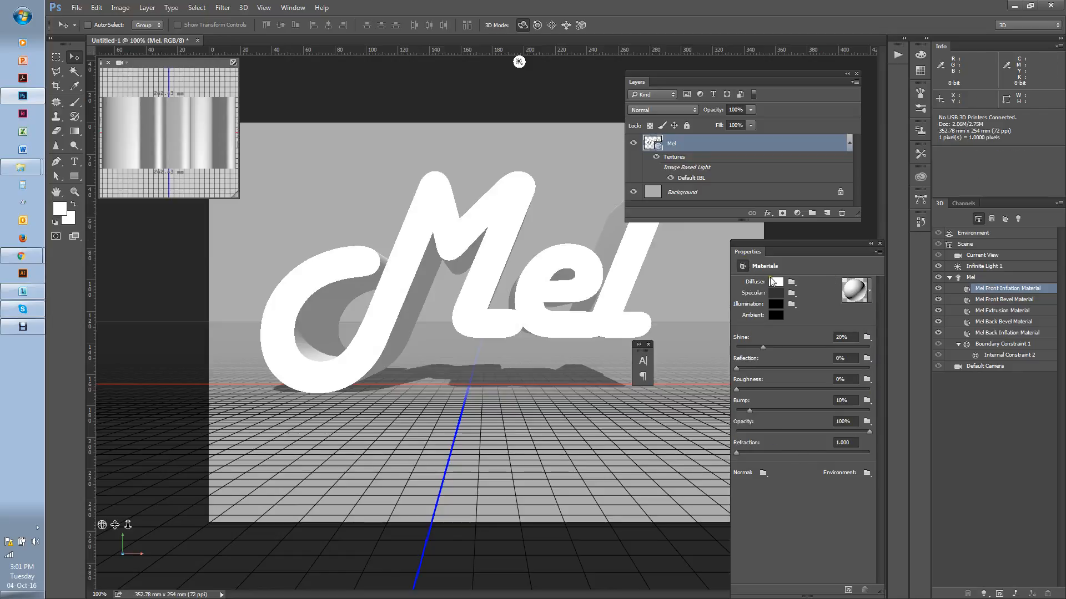
{"action": "left_click", "coordinate": [1002, 277]}
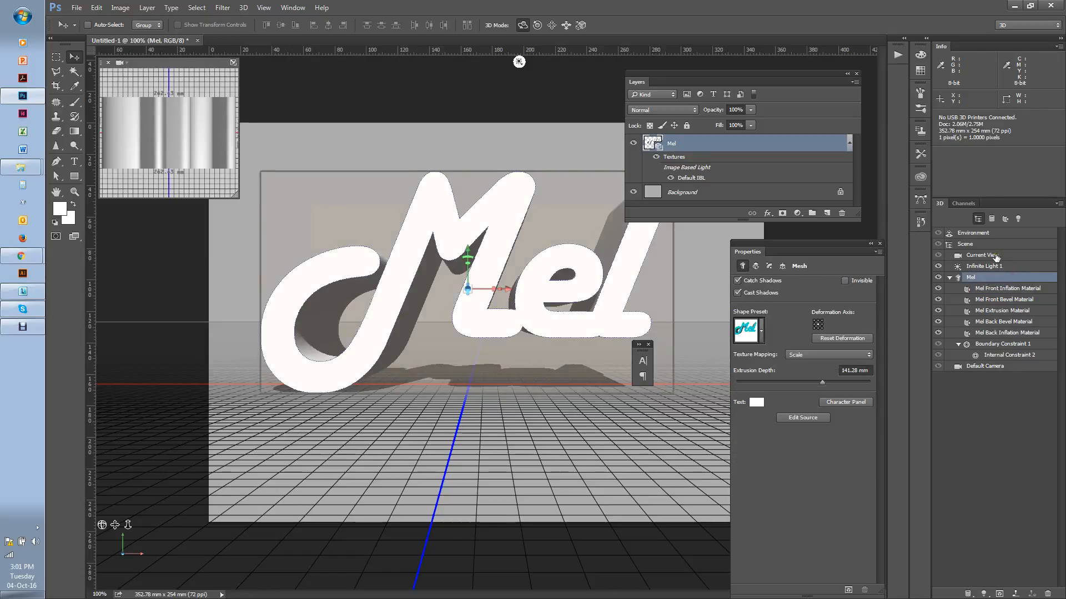
{"action": "left_click", "coordinate": [995, 254]}
{"action": "left_click", "coordinate": [1002, 267]}
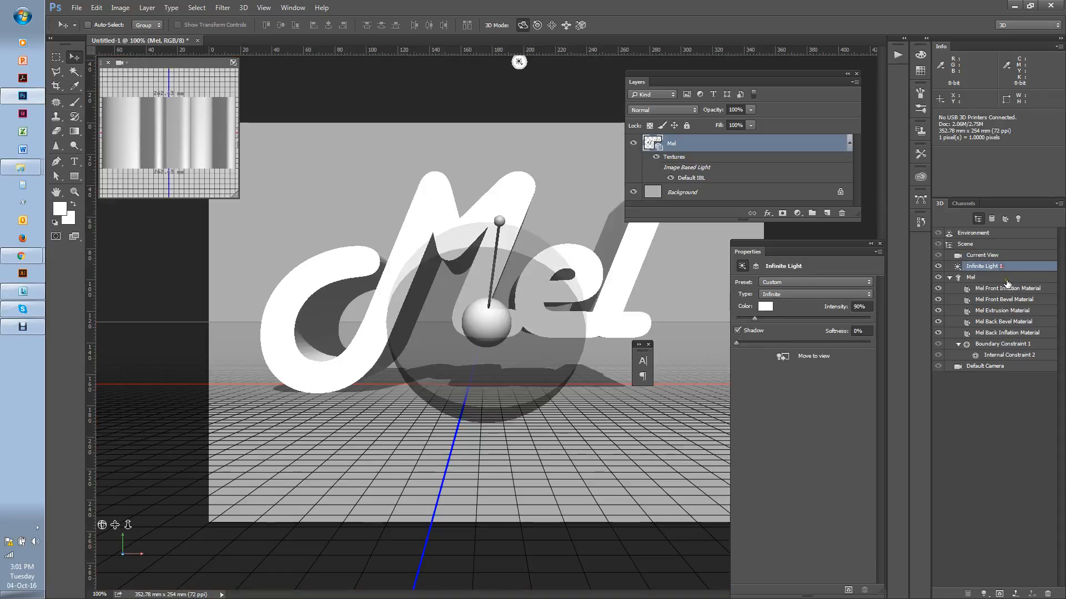
{"action": "left_click", "coordinate": [1016, 278]}
{"action": "left_click", "coordinate": [1012, 288]}
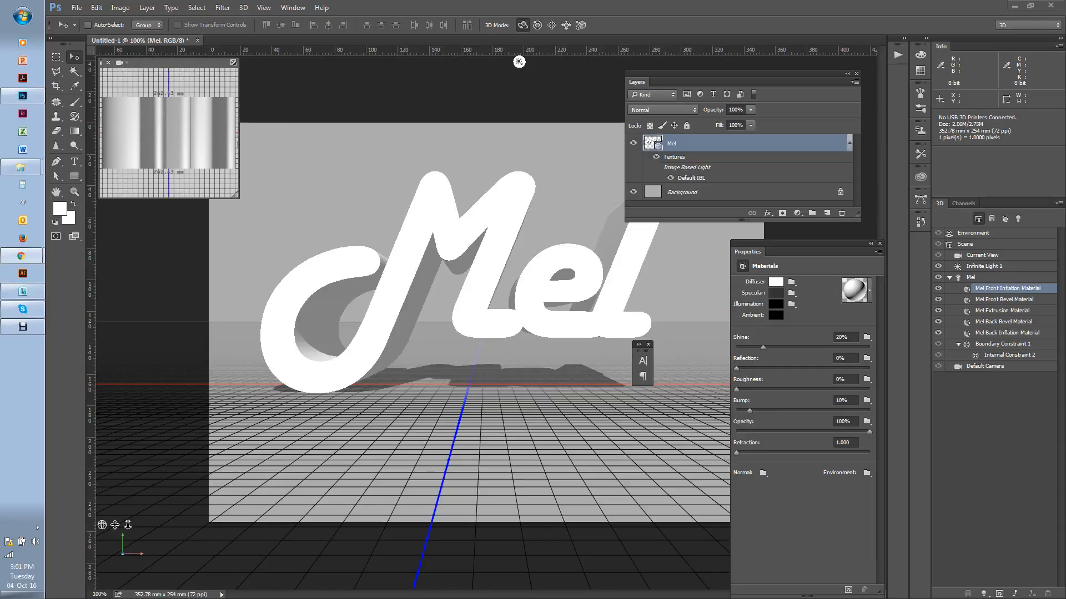
{"action": "left_click", "coordinate": [980, 279]}
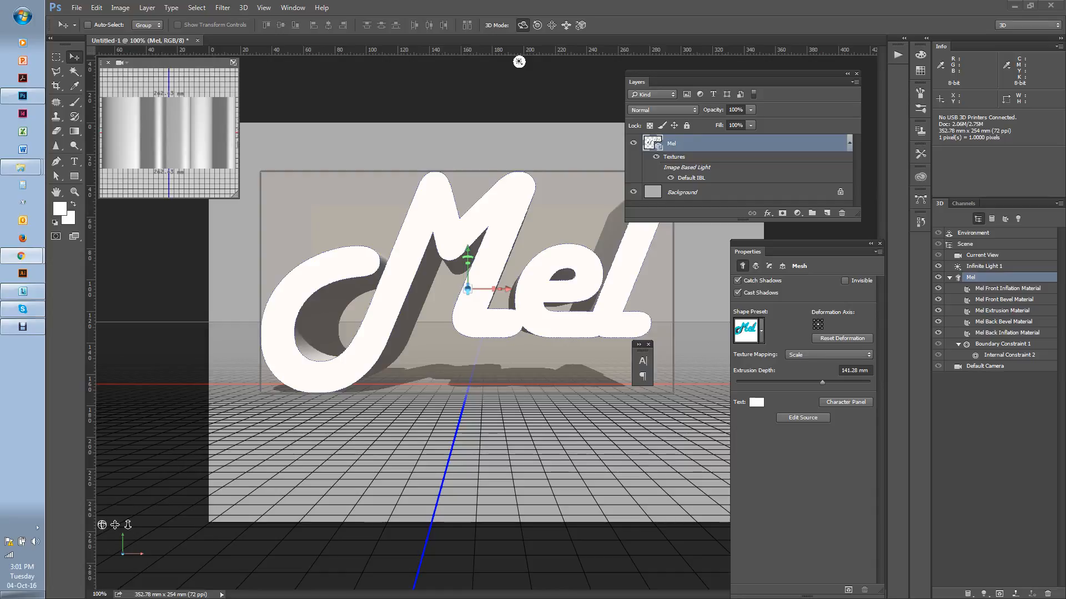
Orbit the Current View camera to see the extruded text from above, and return it to the front view
{"action": "left_click", "coordinate": [986, 256]}
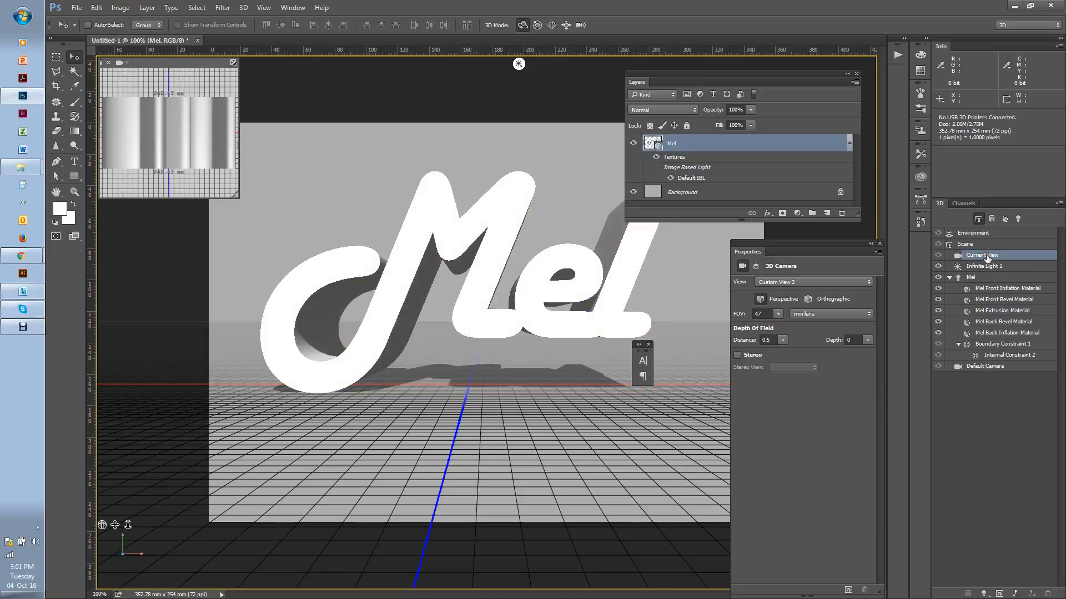
{"action": "left_click_drag", "start_coordinate": [491, 395], "coordinate": [484, 435]}
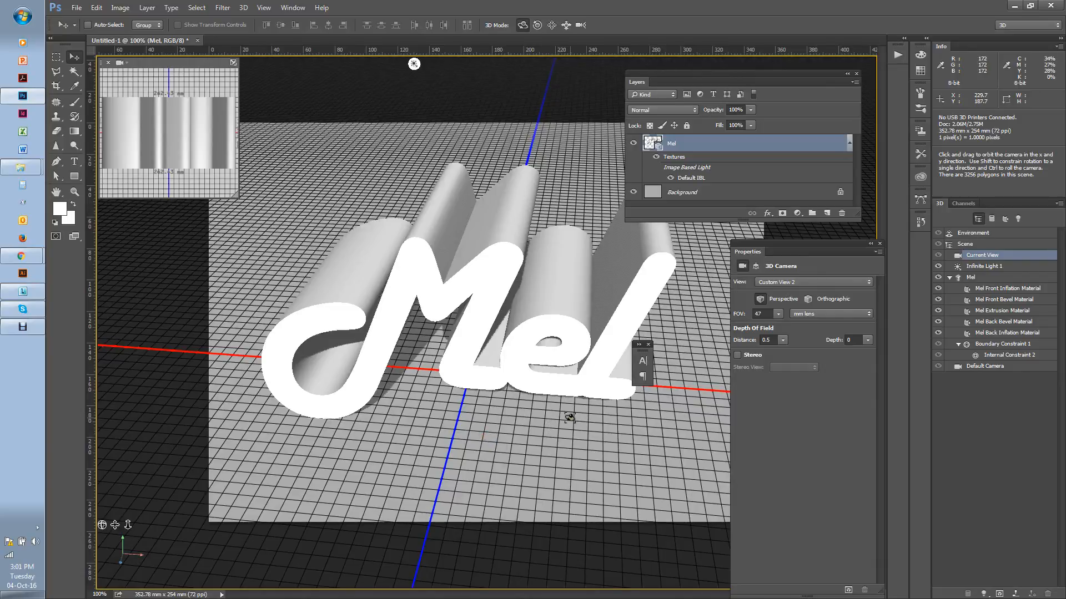
{"action": "left_click_drag", "start_coordinate": [571, 420], "coordinate": [614, 409]}
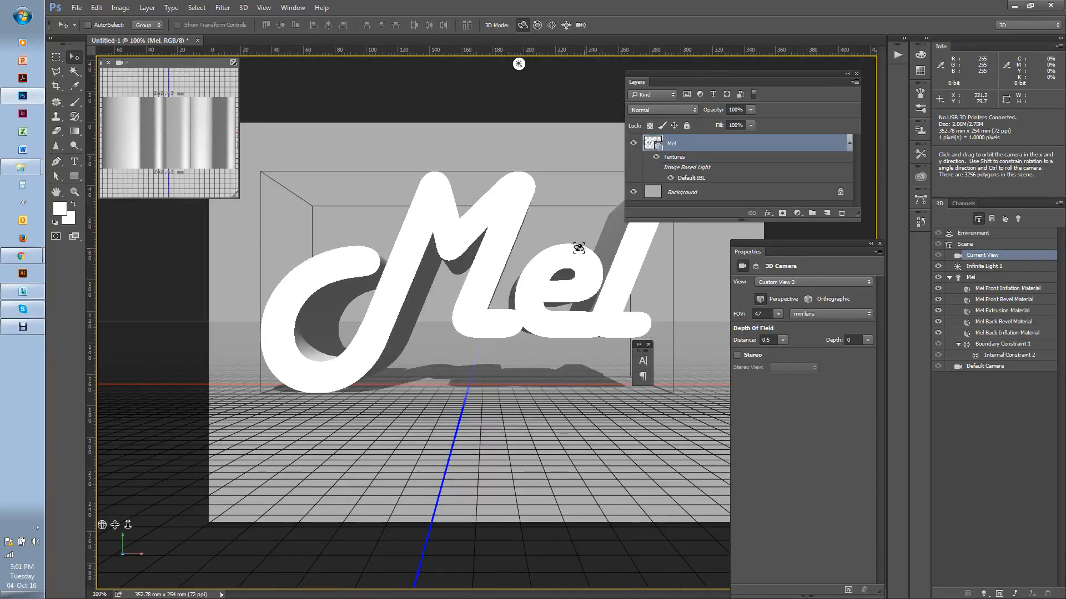
Select the extruded Mel mesh in the scene and move it forward, closer to the camera
{"action": "left_click", "coordinate": [523, 259]}
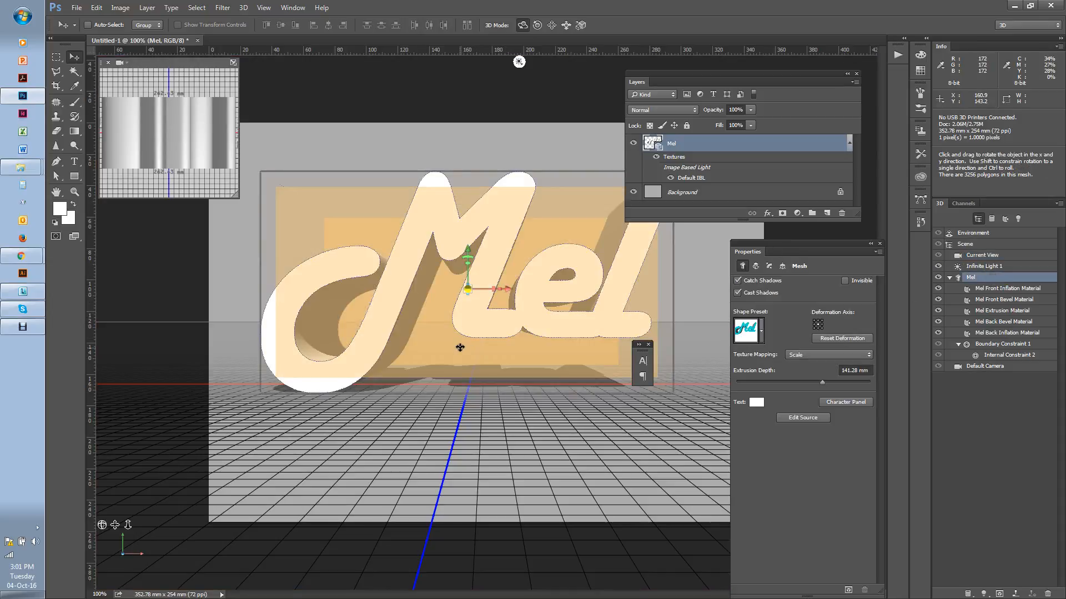
{"action": "left_click_drag", "start_coordinate": [459, 360], "coordinate": [526, 441]}
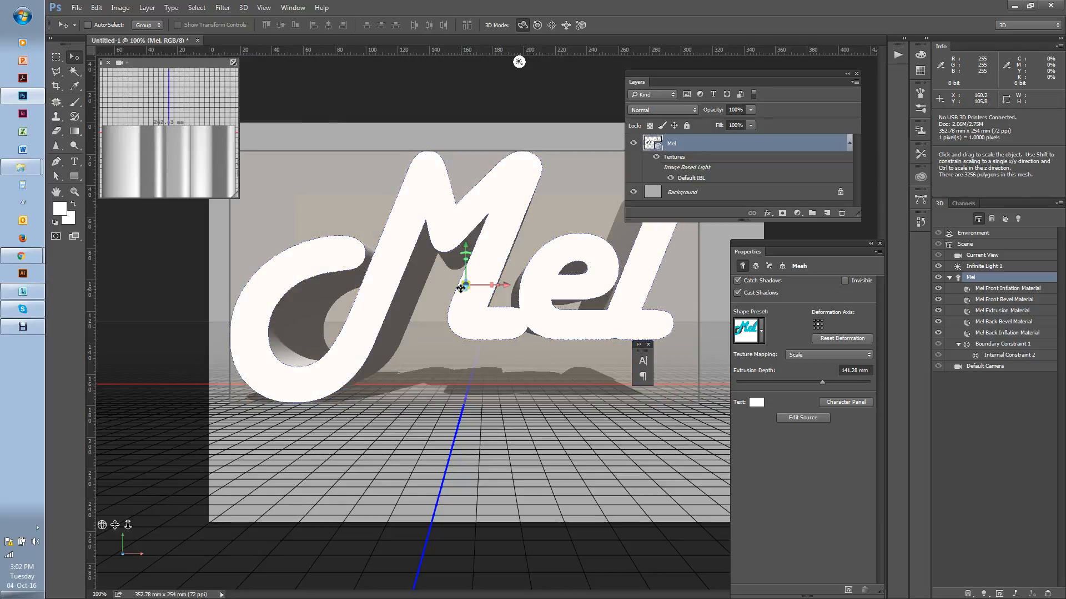
Scale the extruded Mel mesh down slightly, then shift it to the right, lower and further back in the scene
{"action": "left_click_drag", "start_coordinate": [461, 284], "coordinate": [489, 285]}
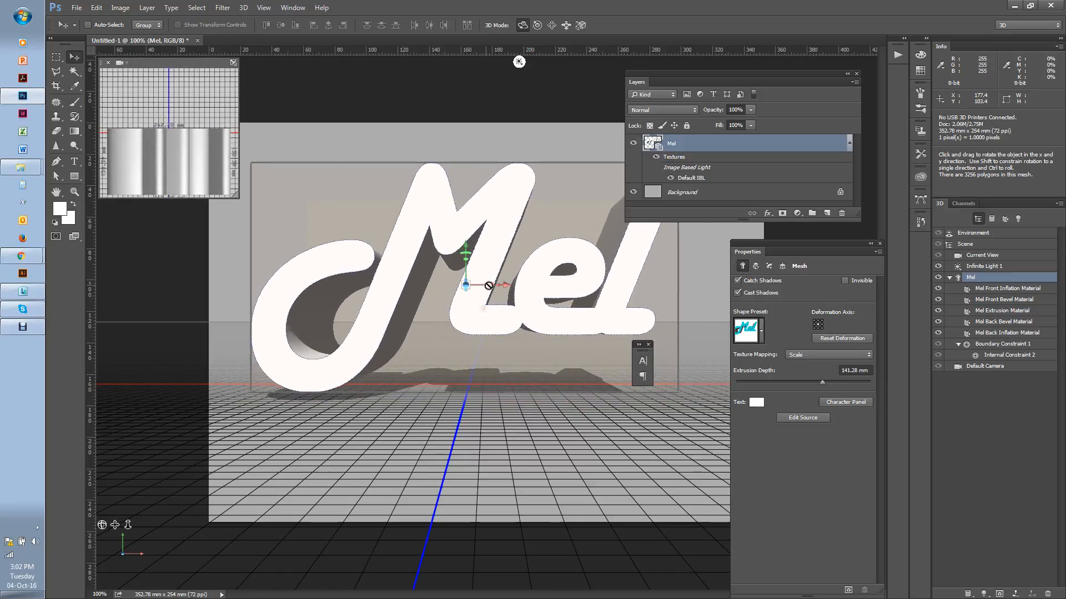
{"action": "left_click", "coordinate": [483, 285]}
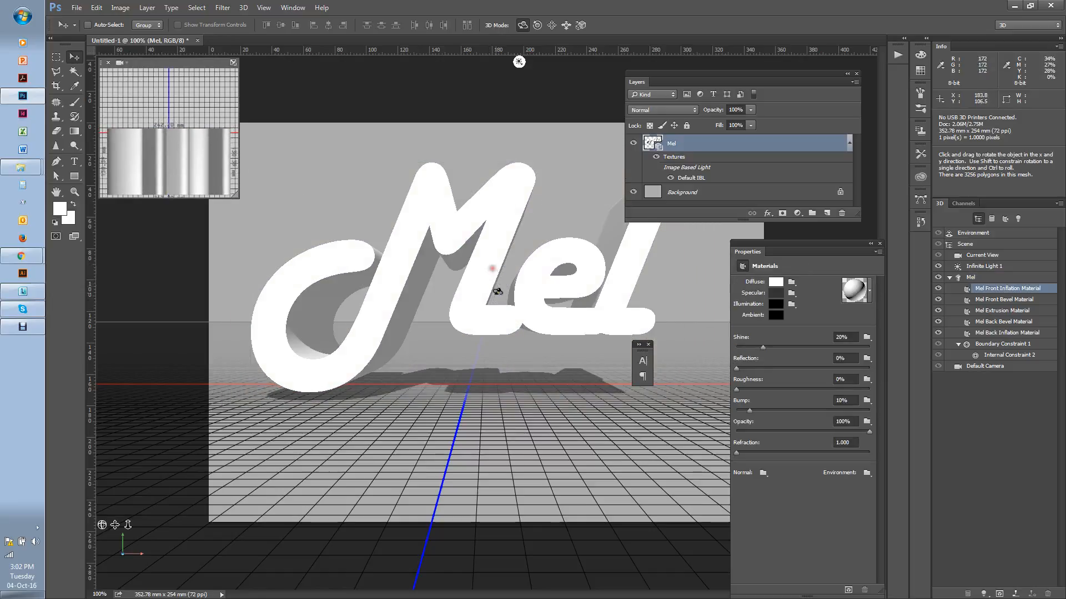
{"action": "left_click", "coordinate": [497, 283]}
{"action": "left_click_drag", "start_coordinate": [504, 285], "coordinate": [531, 285]}
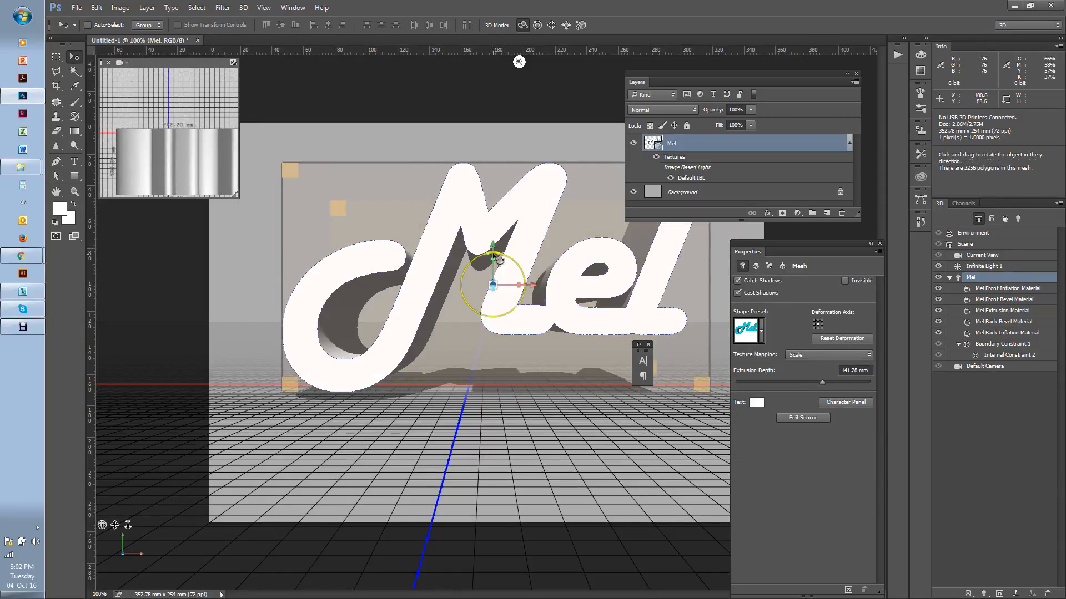
{"action": "mouse_move", "coordinate": [493, 258]}
{"action": "left_mouse_down"}
{"action": "mouse_move", "coordinate": [484, 226]}
{"action": "mouse_move", "coordinate": [499, 248]}
{"action": "mouse_move", "coordinate": [444, 226]}
{"action": "mouse_move", "coordinate": [500, 249]}
{"action": "mouse_move", "coordinate": [483, 220]}
{"action": "mouse_move", "coordinate": [491, 267]}
{"action": "left_mouse_up"}
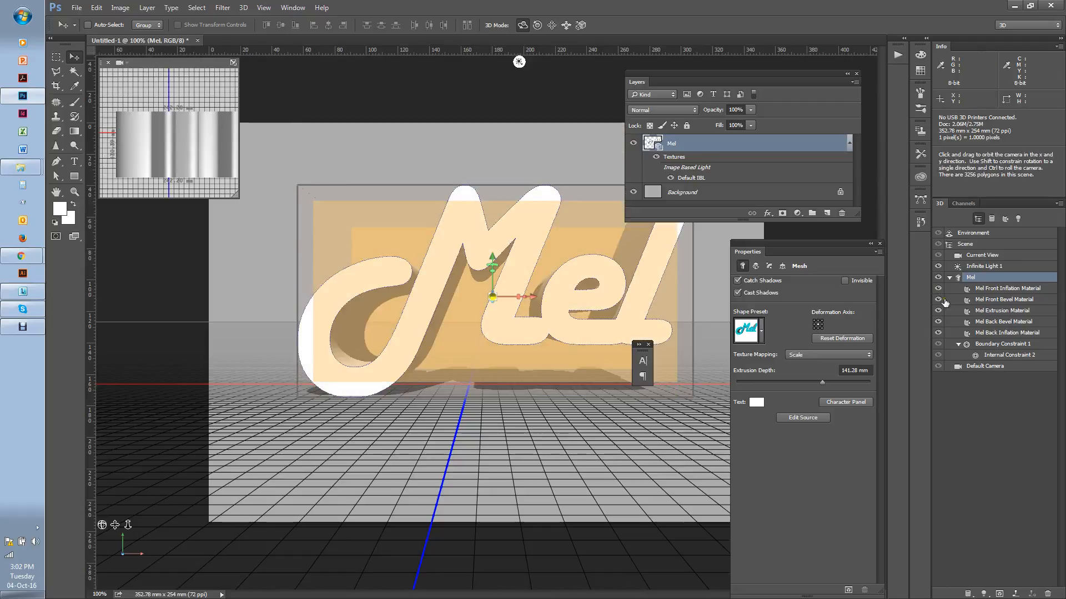
Set the Mel mesh's X rotation to 90° in its coordinates
{"action": "left_click", "coordinate": [782, 266]}
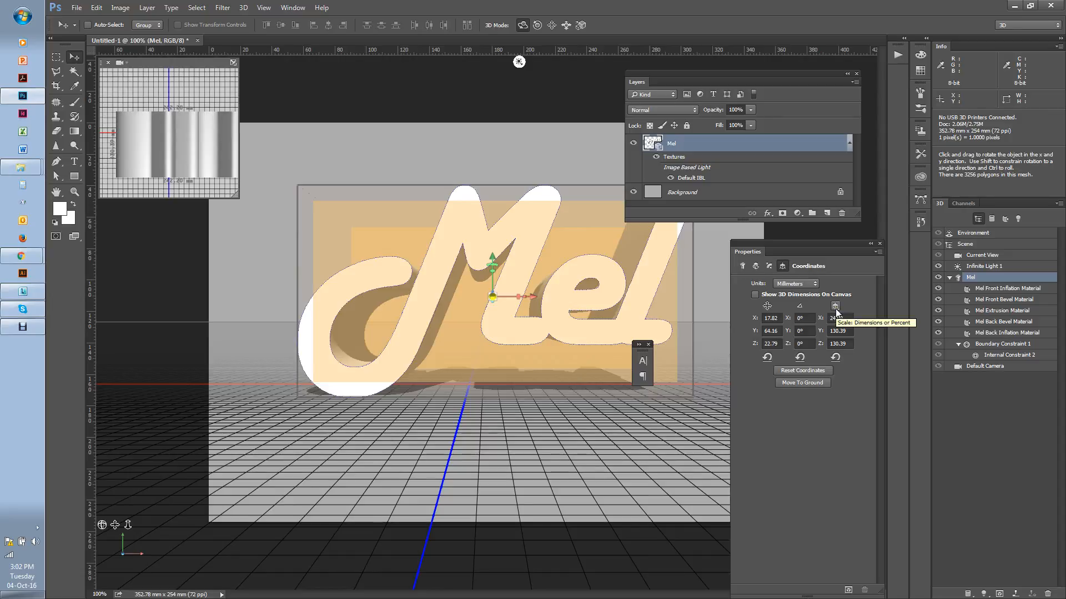
{"action": "left_click", "coordinate": [809, 320]}
{"action": "left_click_drag", "start_coordinate": [808, 321], "coordinate": [771, 321]}
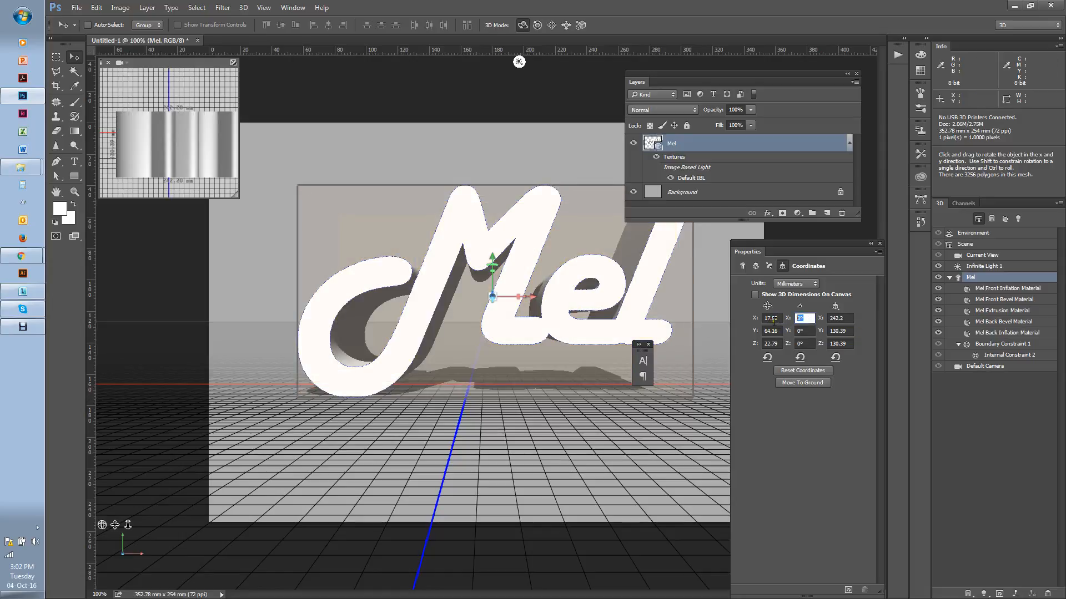
{"action": "type", "text": "90"}
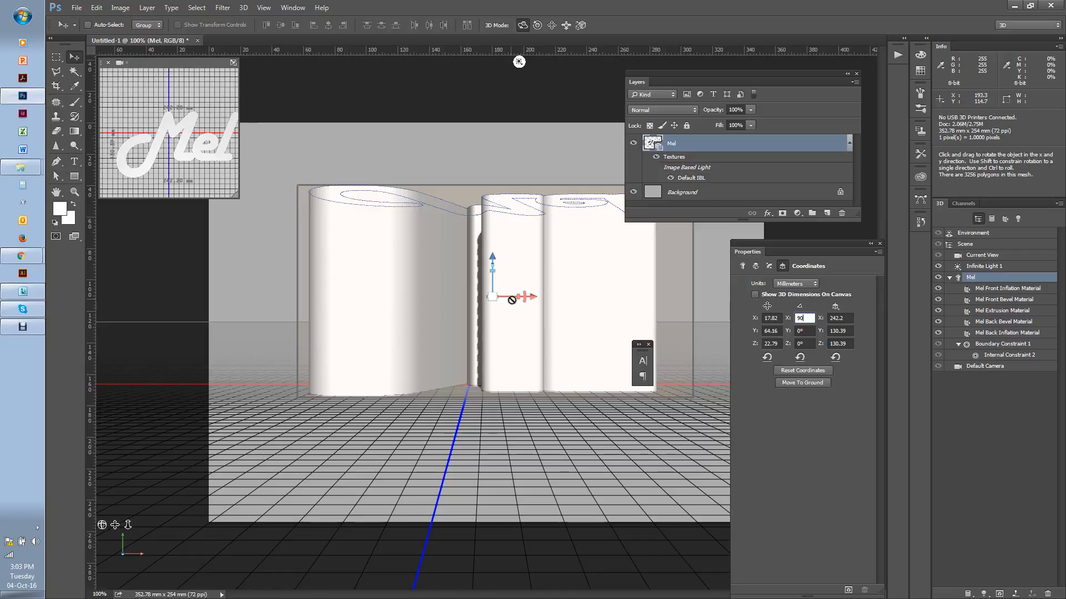
{"action": "left_click", "coordinate": [448, 307]}
{"action": "key", "text": "ctrl+z"}
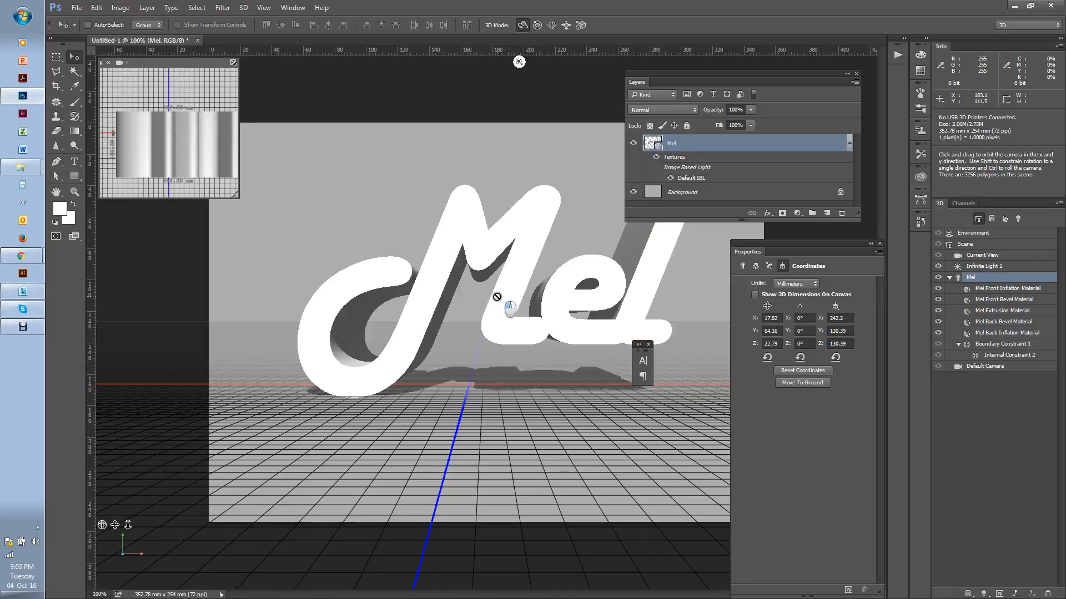
{"action": "left_click", "coordinate": [803, 318]}
{"action": "type", "text": "90"}
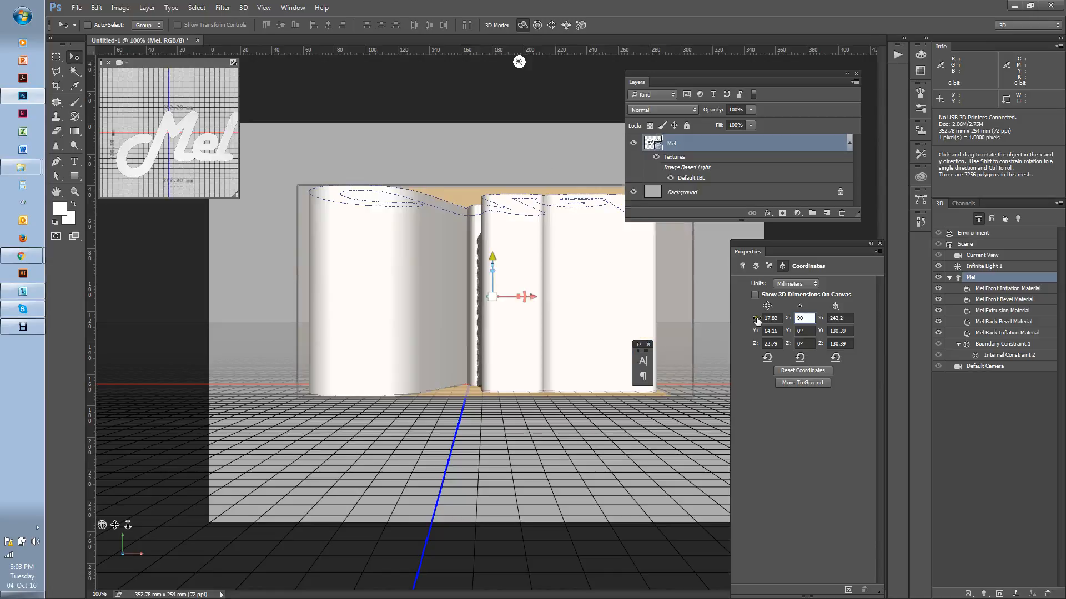
{"action": "key", "text": "Return"}
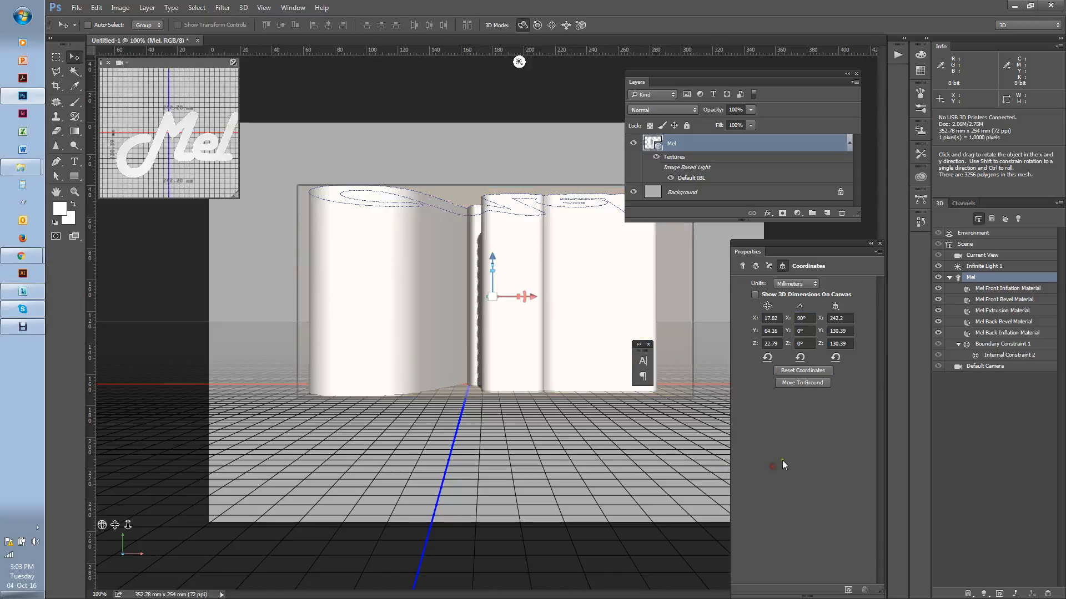
Preview the scene without panels, restore them, and orbit the Current View camera to see the rotated text from above at an angle
{"action": "key", "text": "Tab"}
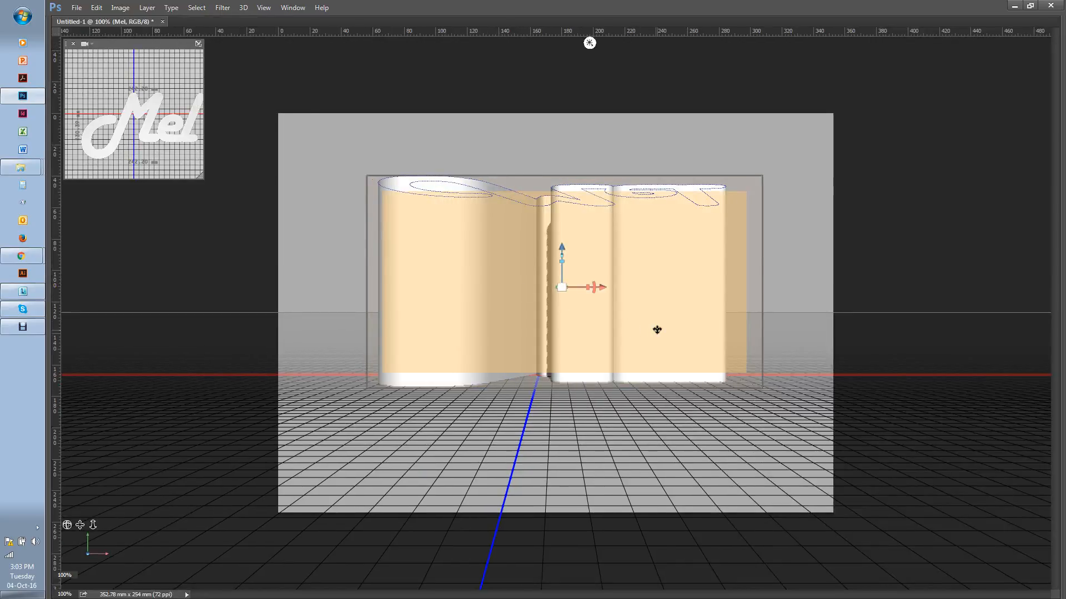
{"action": "key", "text": "Tab"}
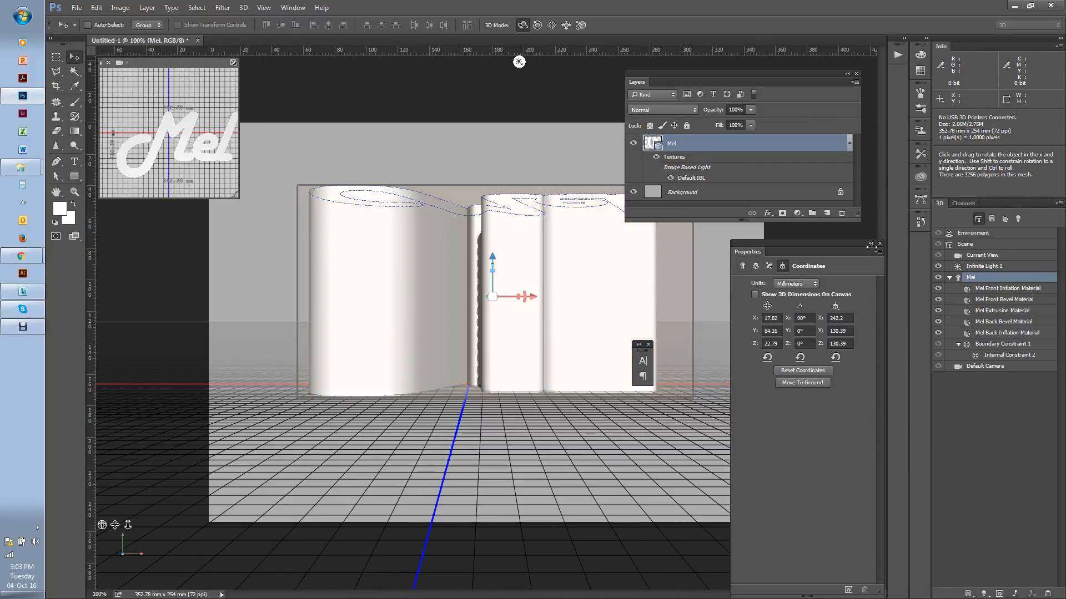
{"action": "left_click", "coordinate": [983, 255]}
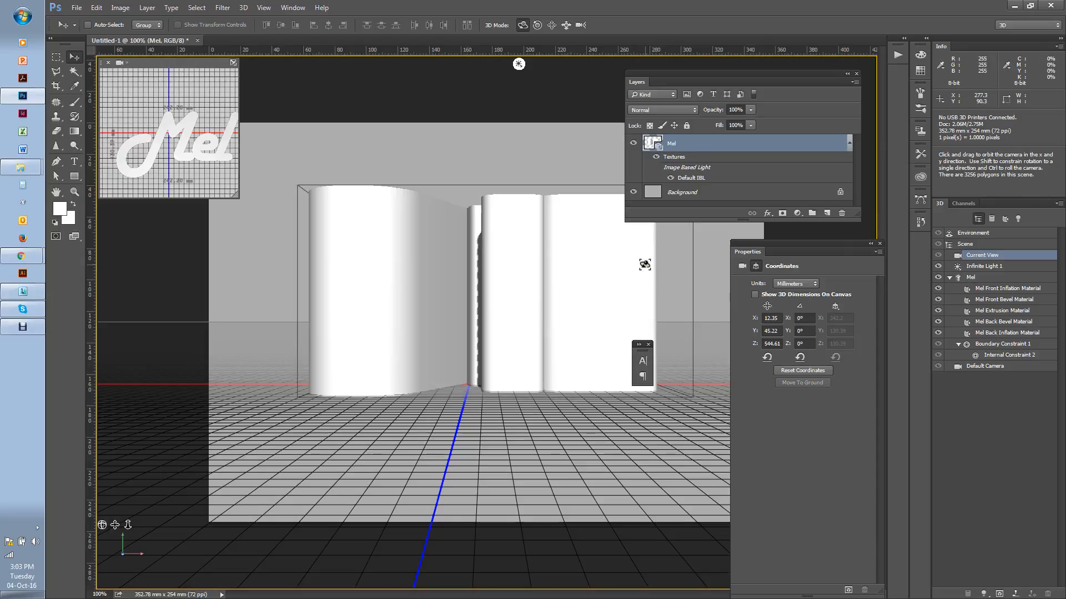
{"action": "left_click_drag", "start_coordinate": [644, 267], "coordinate": [617, 327]}
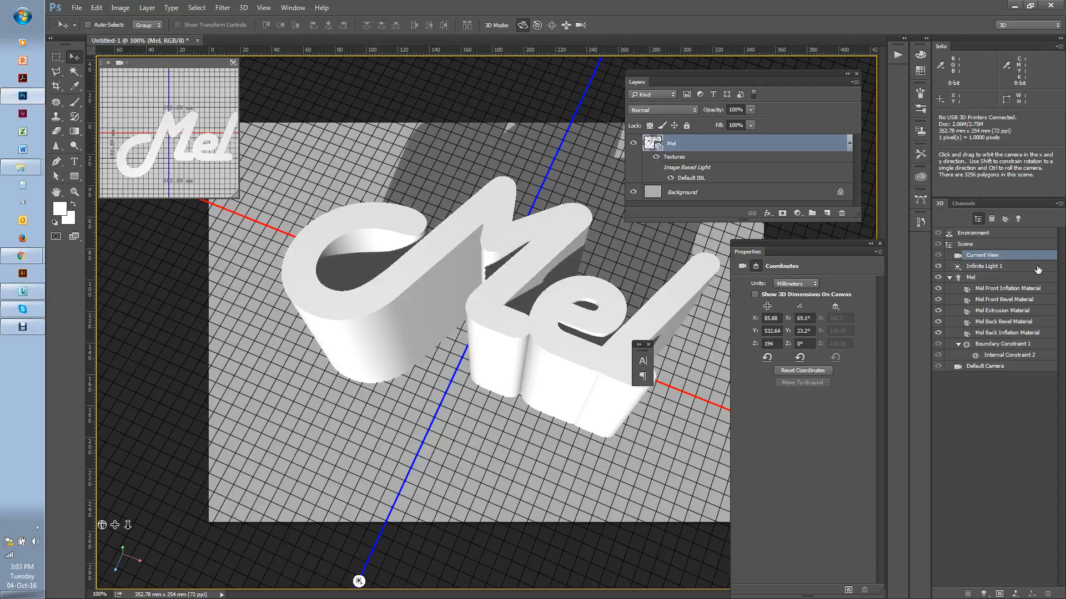
Turn Catch Shadows and Cast Shadows off and on again for the Mel mesh
{"action": "left_click", "coordinate": [992, 280]}
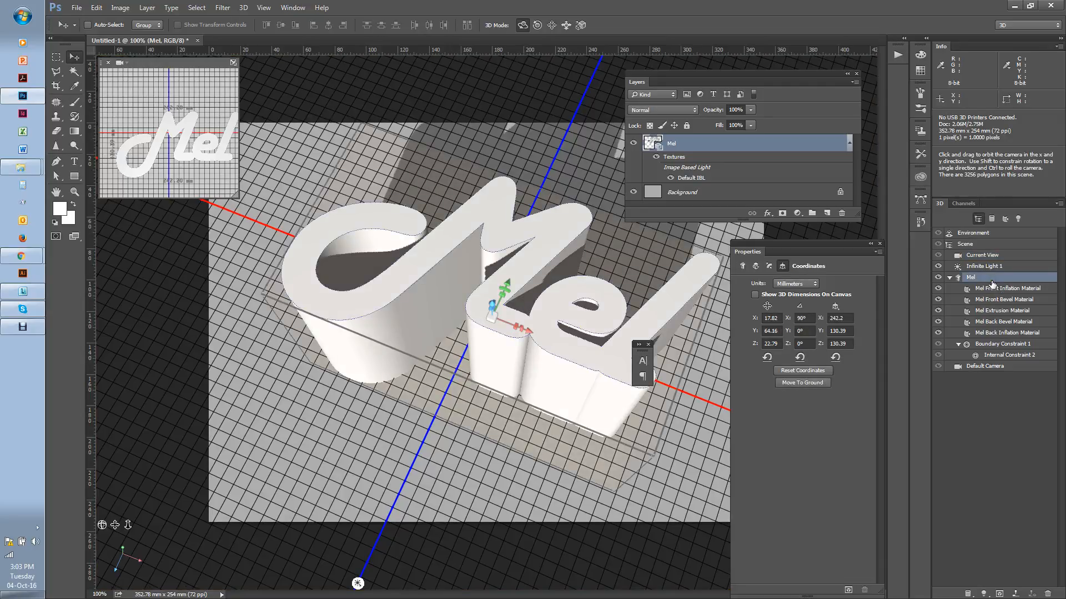
{"action": "left_click", "coordinate": [742, 266]}
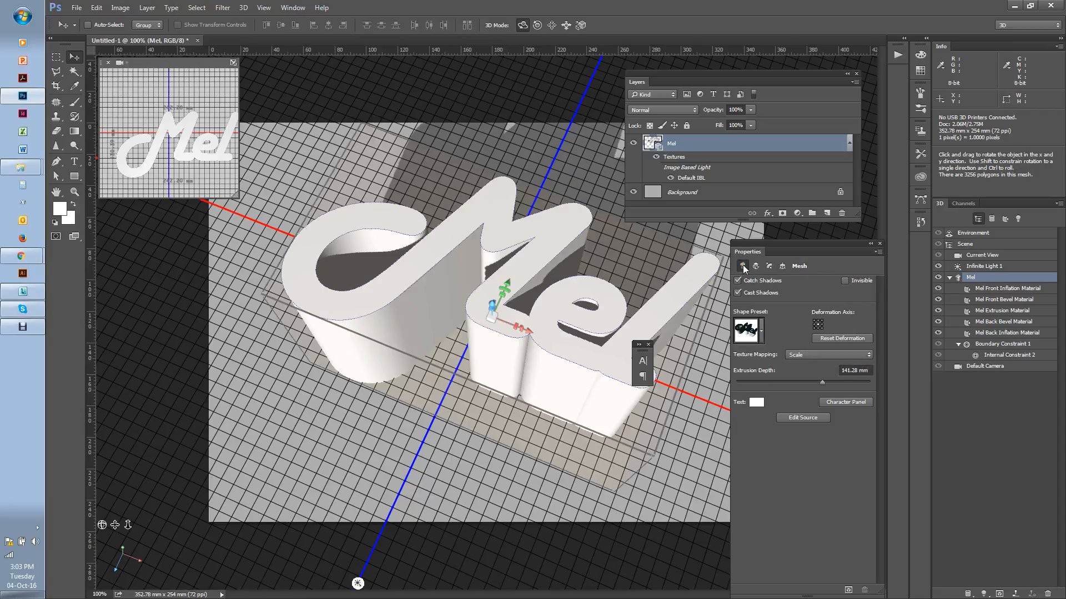
{"action": "left_click", "coordinate": [738, 281]}
{"action": "left_click", "coordinate": [738, 281]}
{"action": "left_click", "coordinate": [737, 293]}
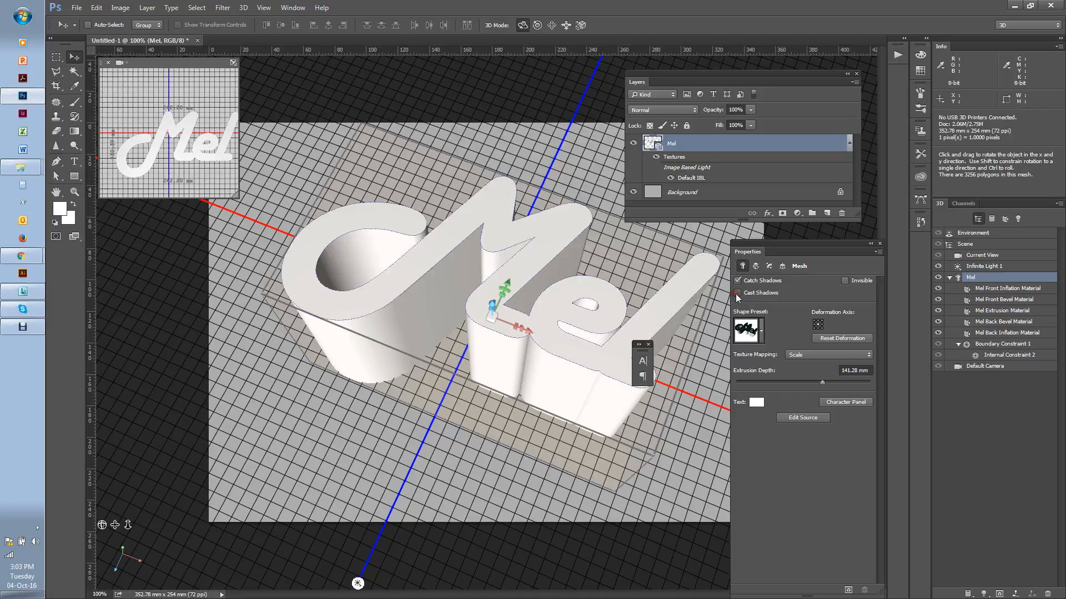
{"action": "left_click", "coordinate": [737, 293]}
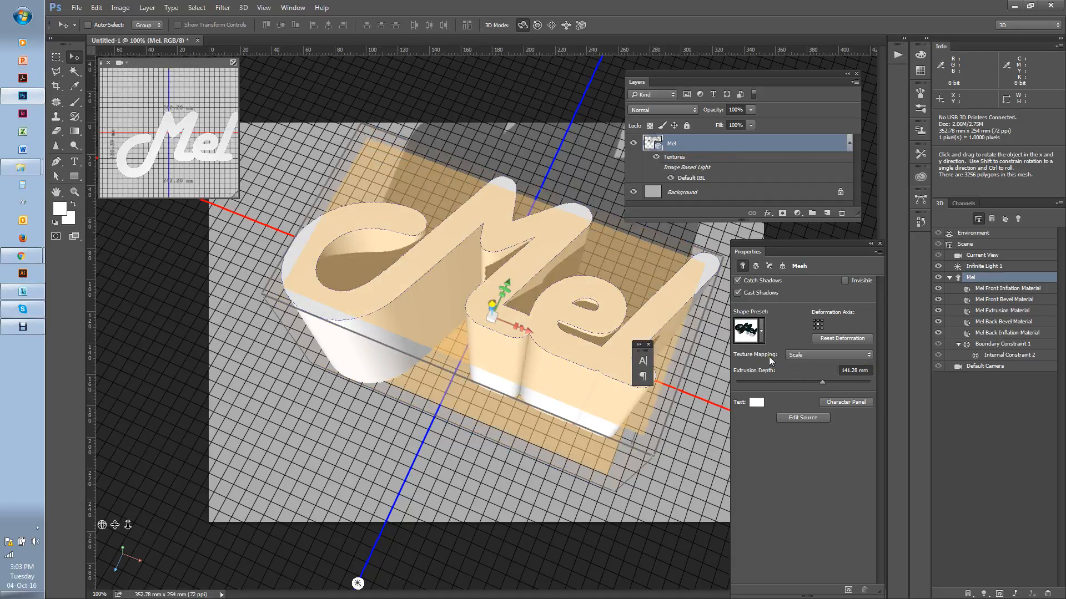
Set the Mel mesh's extrusion depth to 100 mm
{"action": "left_click", "coordinate": [868, 373]}
{"action": "type", "text": "100"}
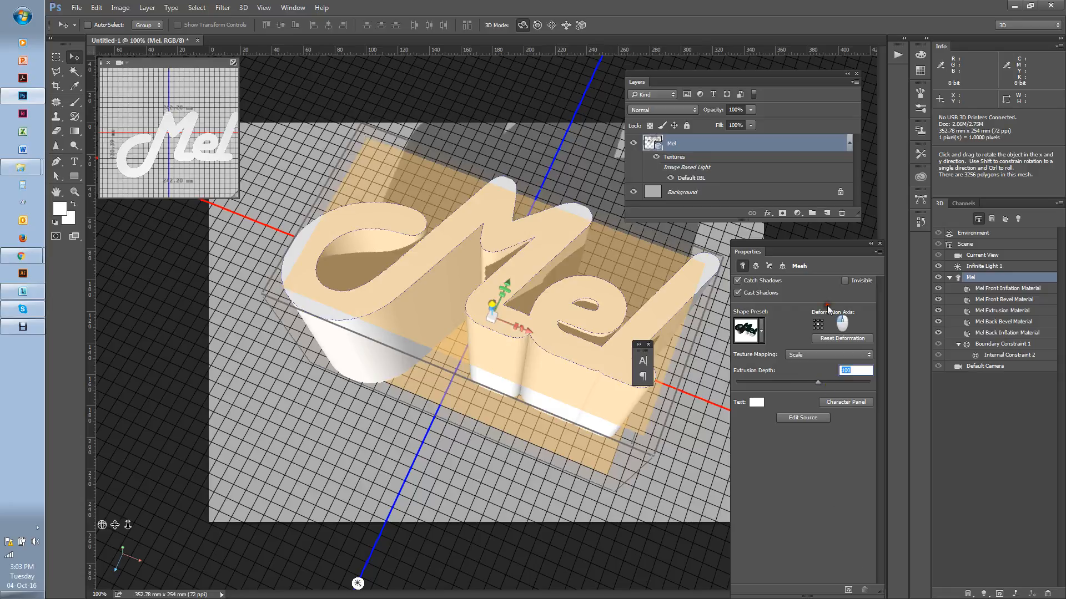
Try the bevelled and inflated shape presets on the Mel mesh, and settle on the first, flat-faced extrusion preset
{"action": "left_click", "coordinate": [762, 330]}
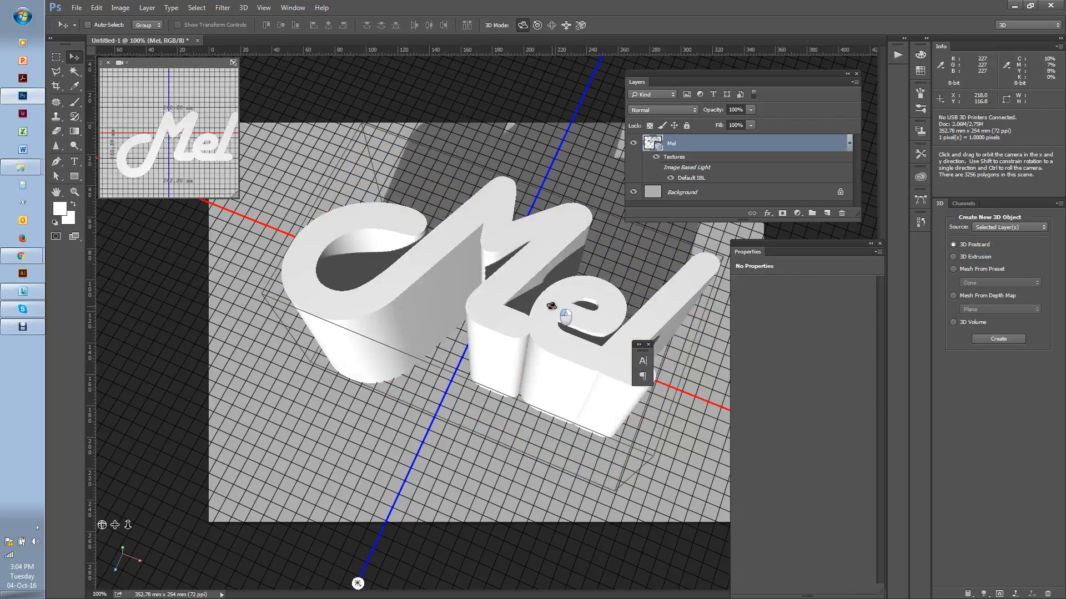
{"action": "left_click", "coordinate": [762, 336]}
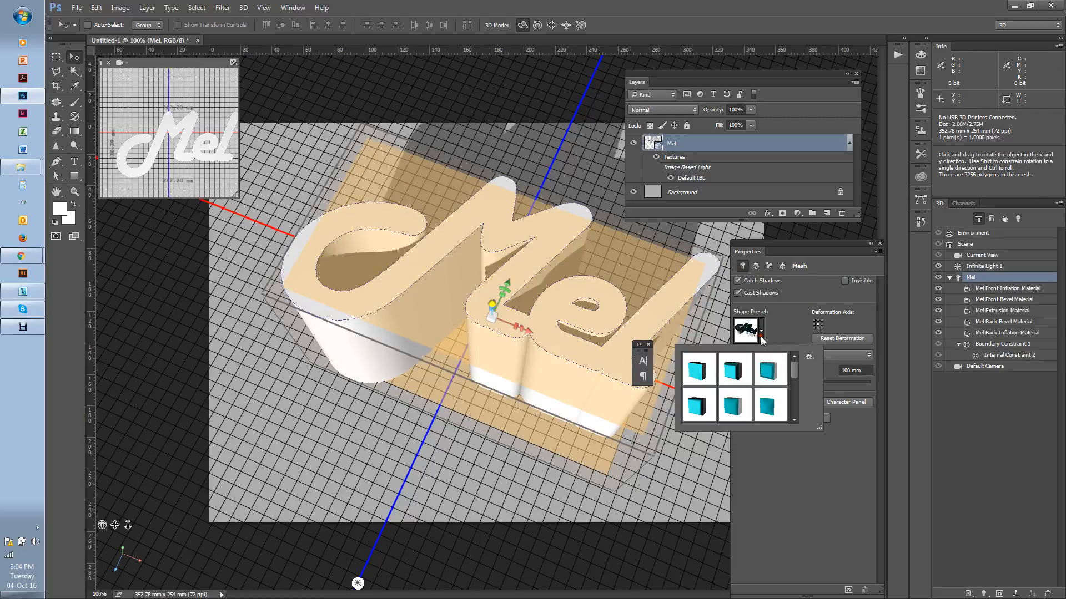
{"action": "left_click", "coordinate": [769, 371]}
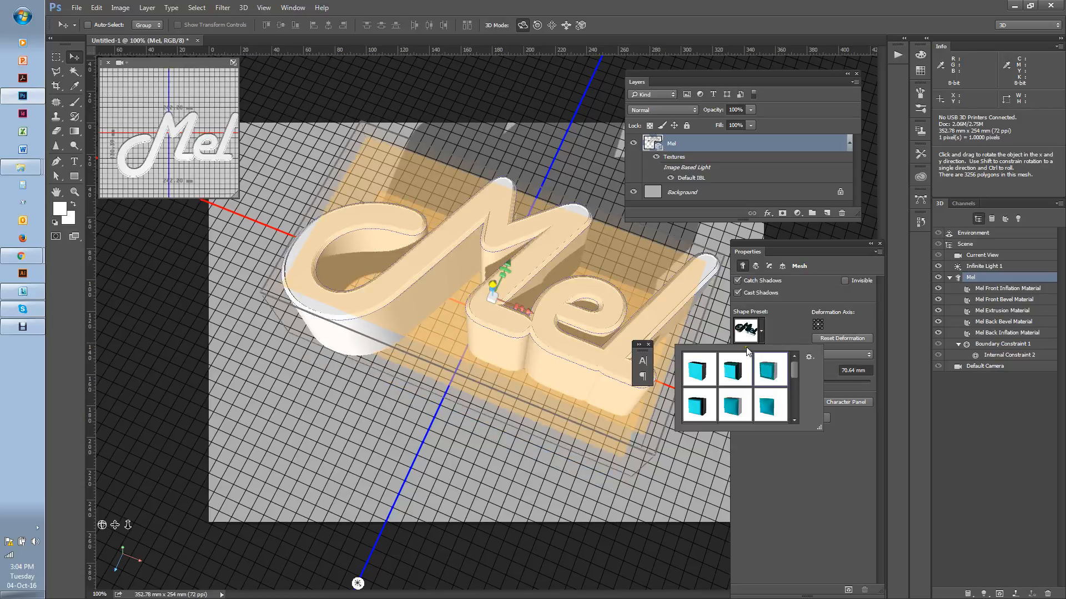
{"action": "left_click", "coordinate": [768, 409]}
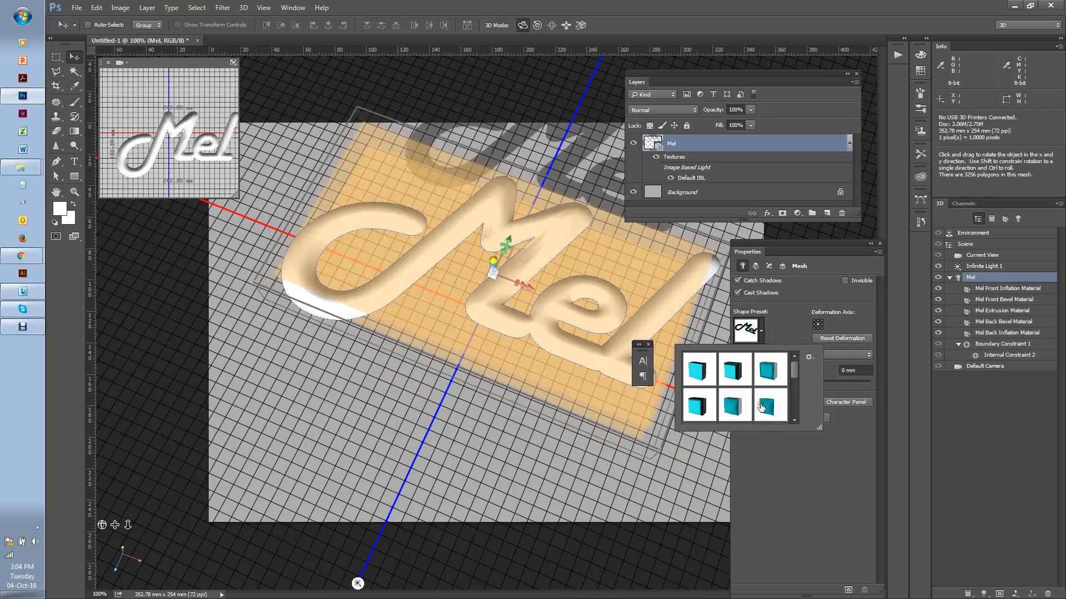
{"action": "left_click", "coordinate": [741, 368]}
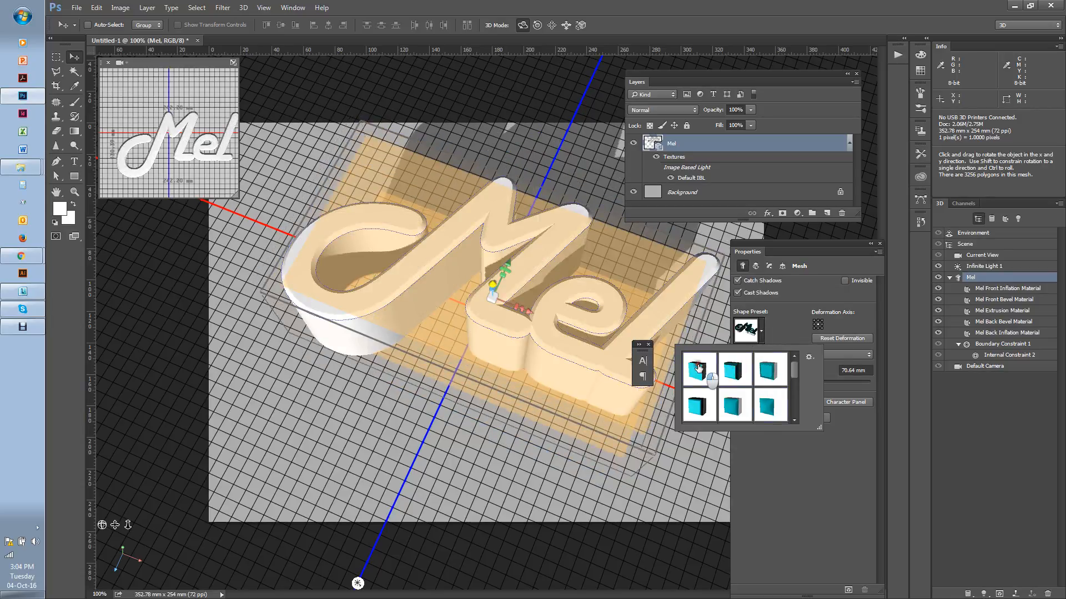
{"action": "left_click", "coordinate": [698, 370]}
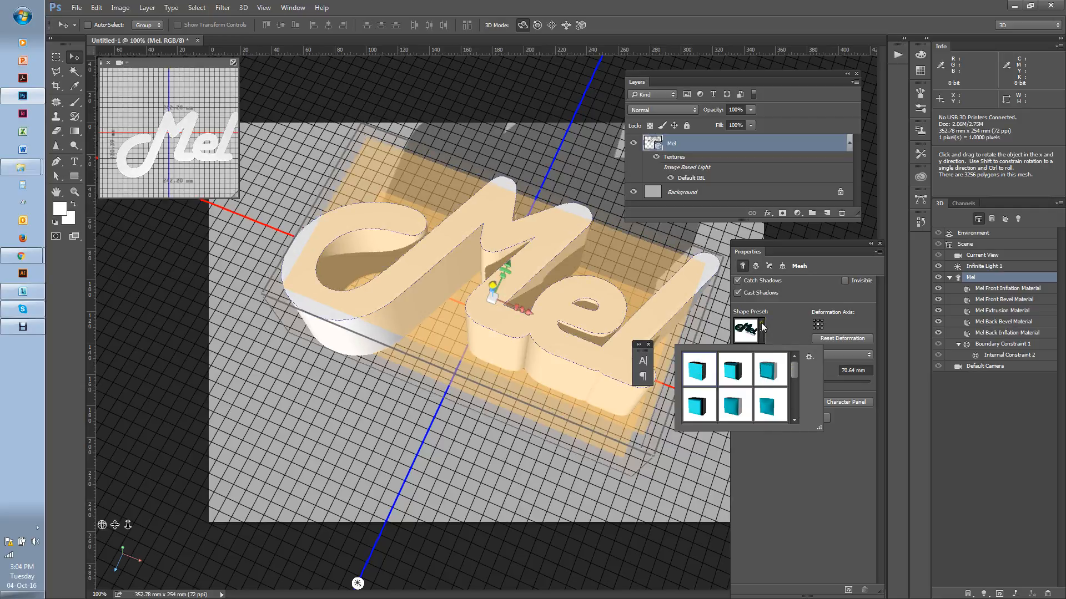
{"action": "left_click", "coordinate": [792, 307]}
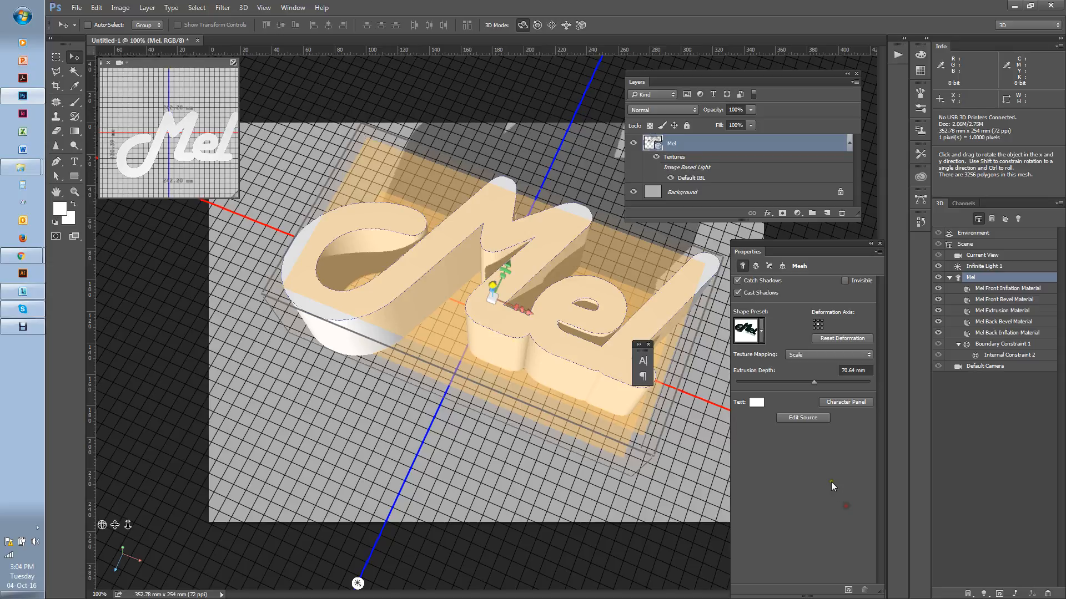
Try a 120% taper and a slight twist in the Mel mesh's Deform settings, undoing each one
{"action": "left_click", "coordinate": [755, 266]}
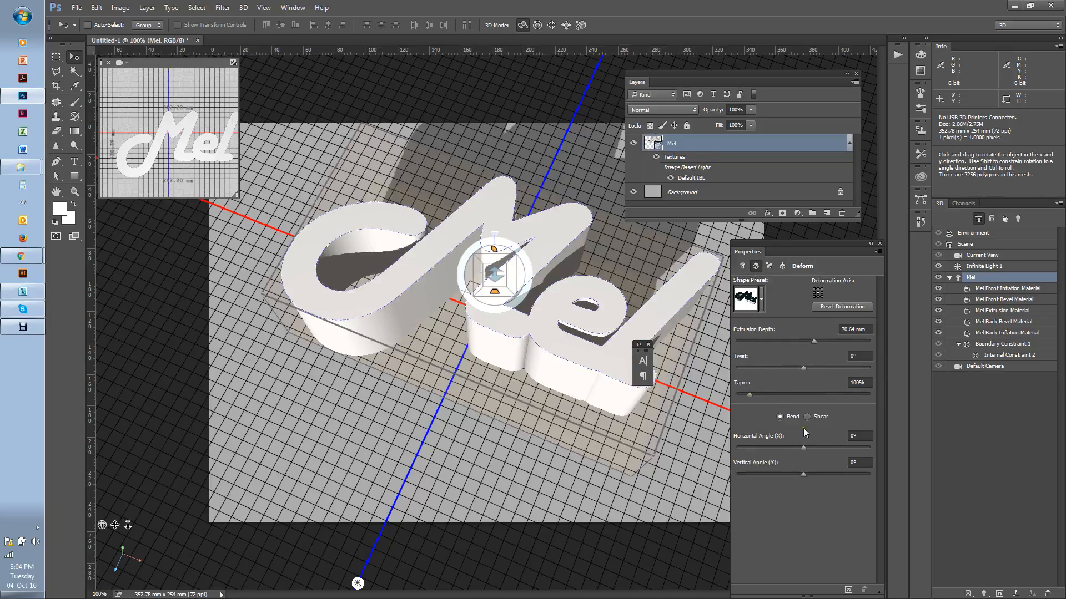
{"action": "left_click_drag", "start_coordinate": [747, 393], "coordinate": [790, 396]}
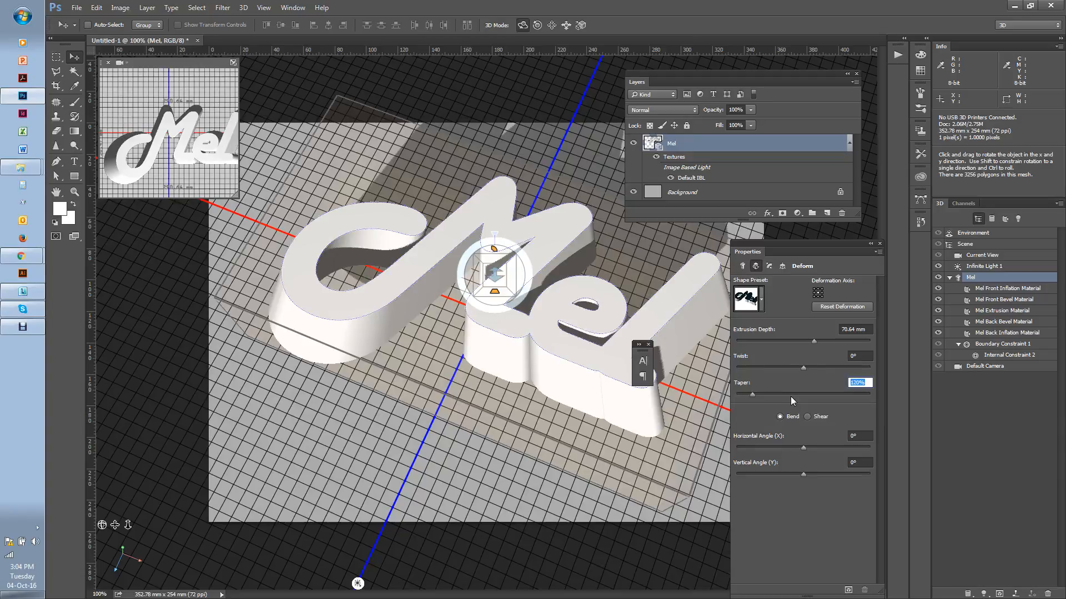
{"action": "key", "text": "ctrl+z"}
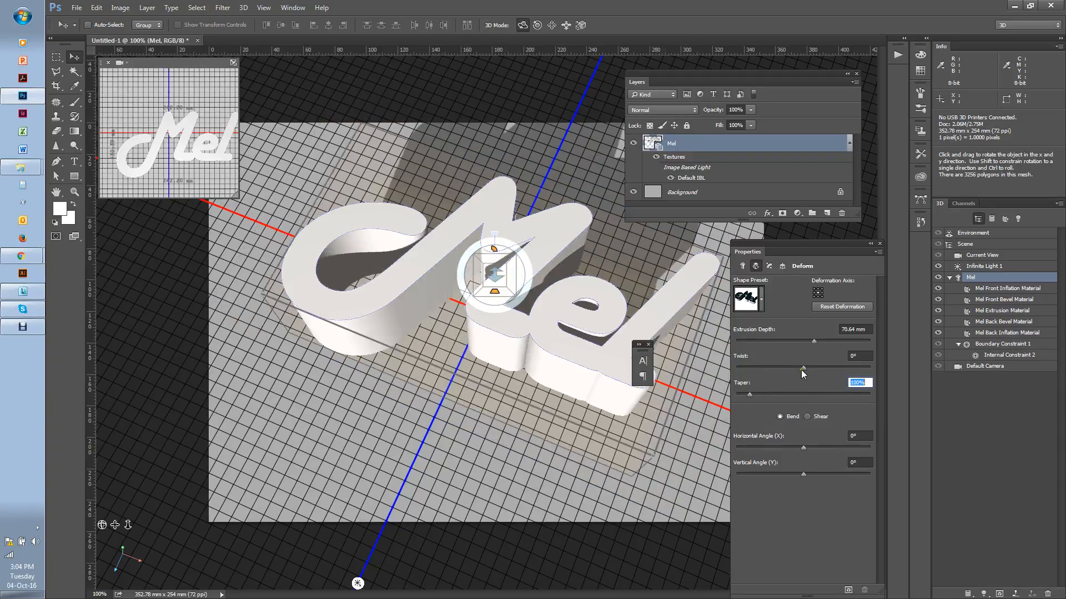
{"action": "left_click", "coordinate": [801, 370]}
{"action": "left_click_drag", "start_coordinate": [800, 369], "coordinate": [809, 375]}
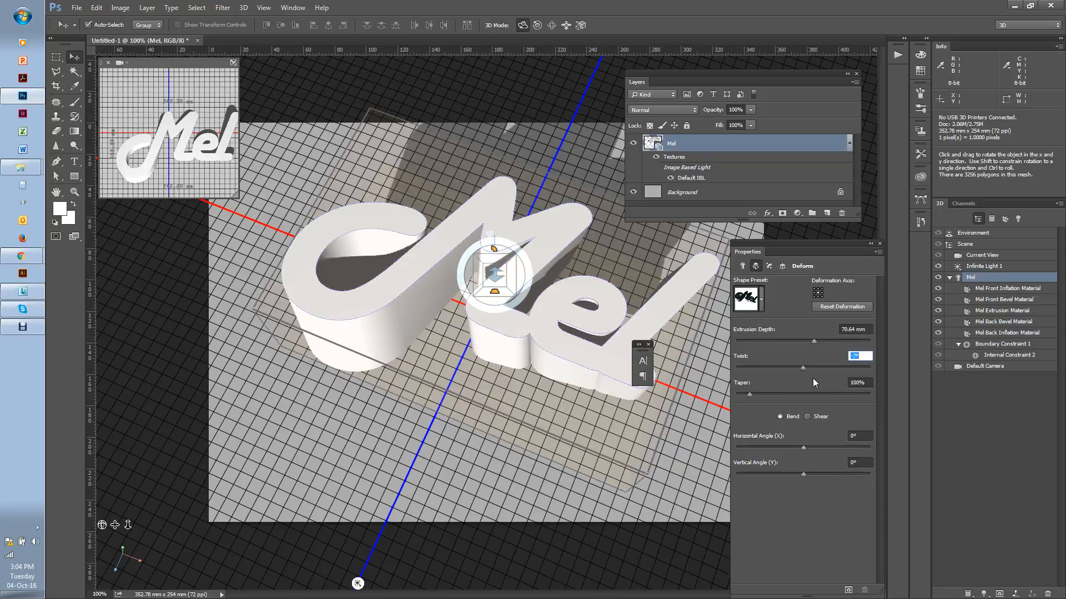
{"action": "key", "text": "ctrl+z"}
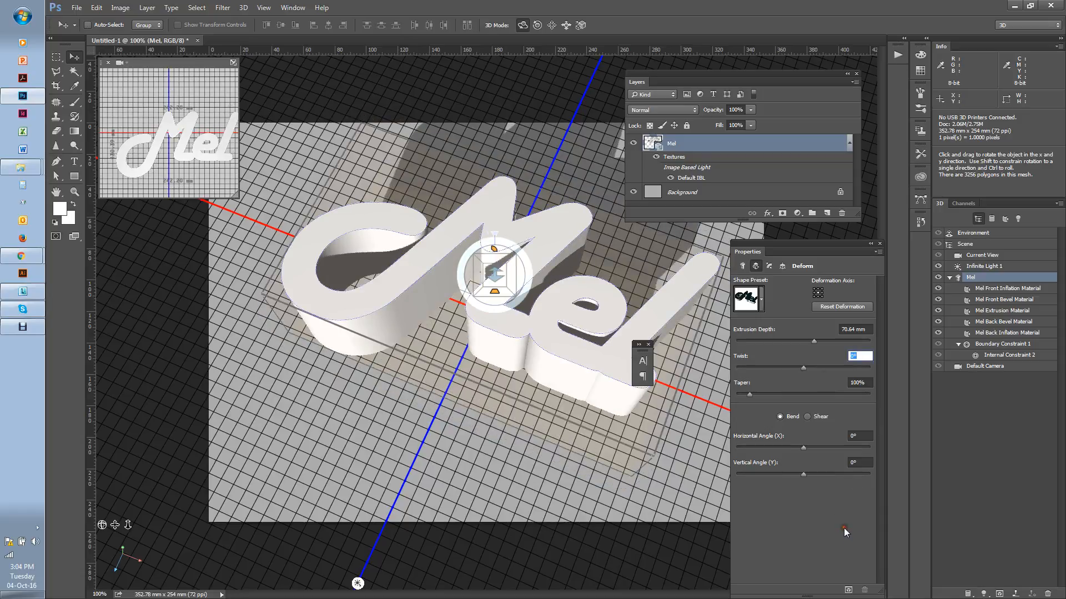
Give the Mel text's front cap a 25% bevel width and a slight inflation strength
{"action": "left_click", "coordinate": [769, 267]}
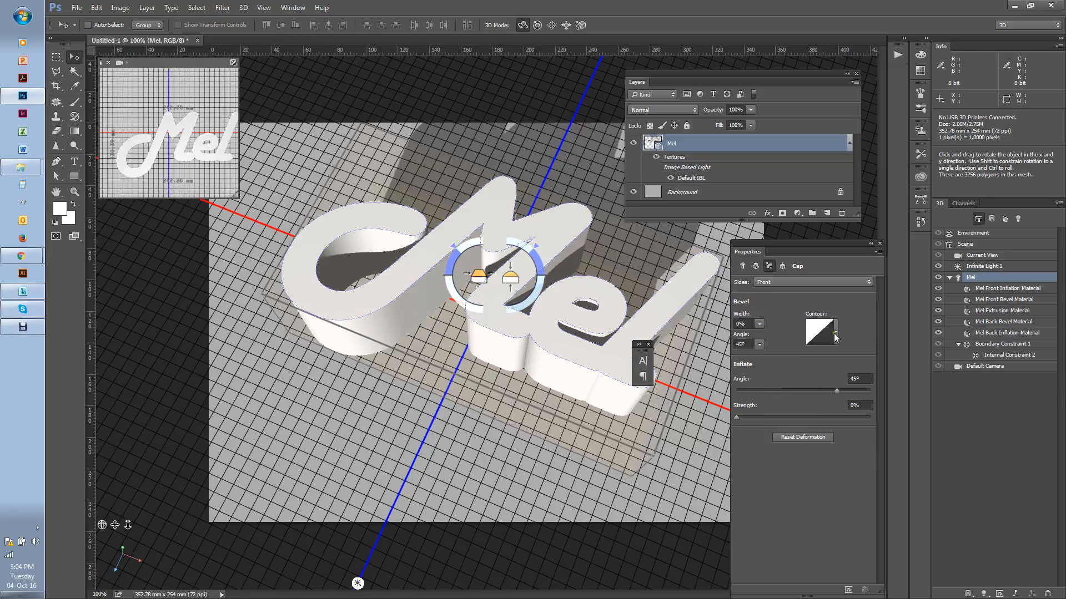
{"action": "left_click", "coordinate": [761, 326]}
{"action": "left_click_drag", "start_coordinate": [760, 336], "coordinate": [774, 337]}
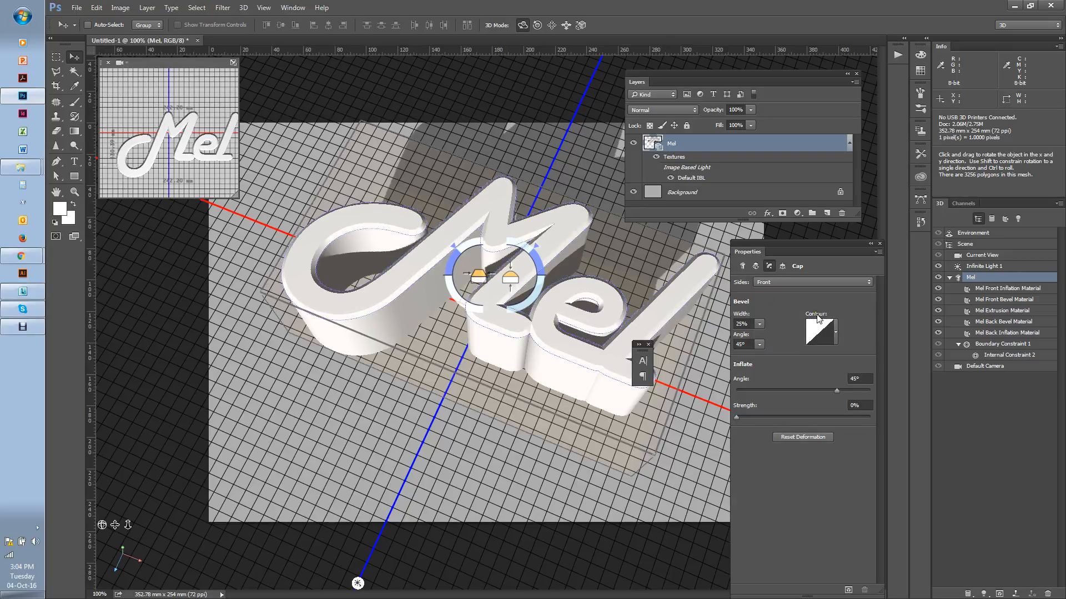
{"action": "left_click_drag", "start_coordinate": [736, 417], "coordinate": [758, 431]}
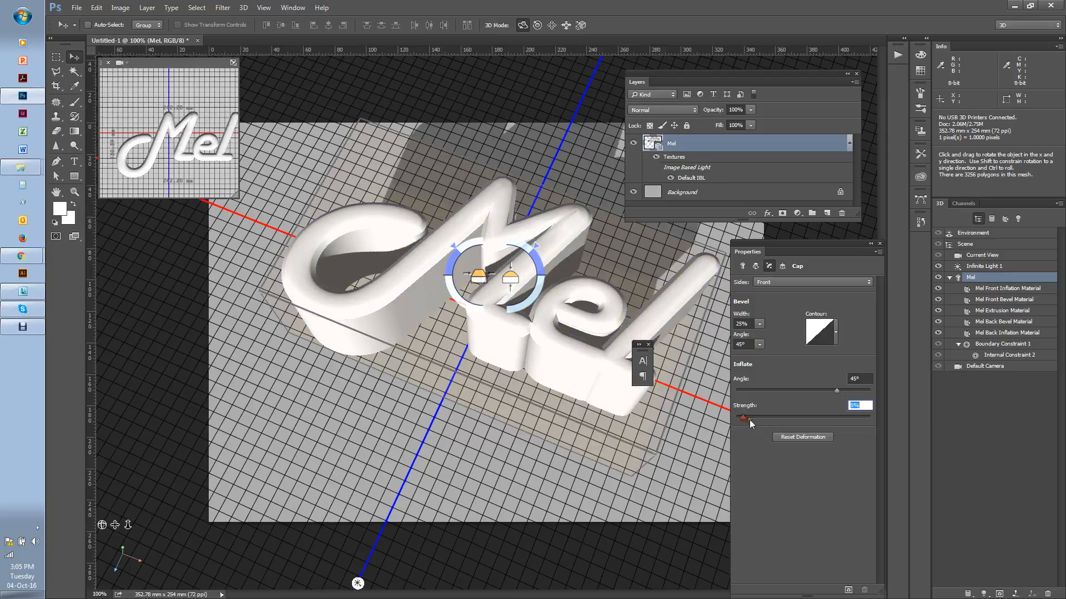
Try a zigzag bevel contour on the front cap, and settle on the fifth contour in the preset's first row
{"action": "left_click", "coordinate": [835, 333]}
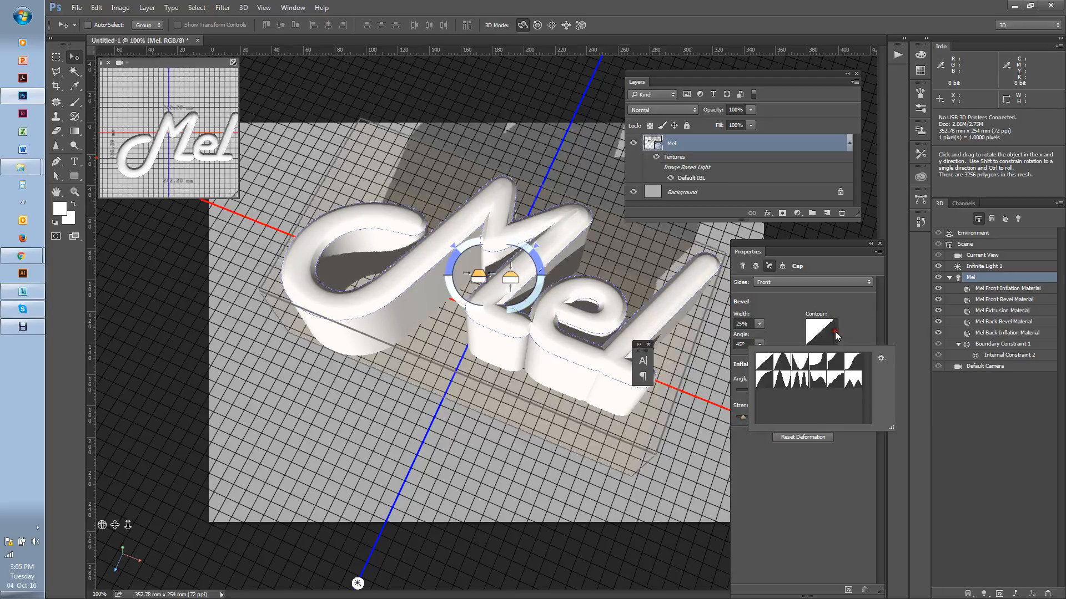
{"action": "left_click", "coordinate": [853, 379]}
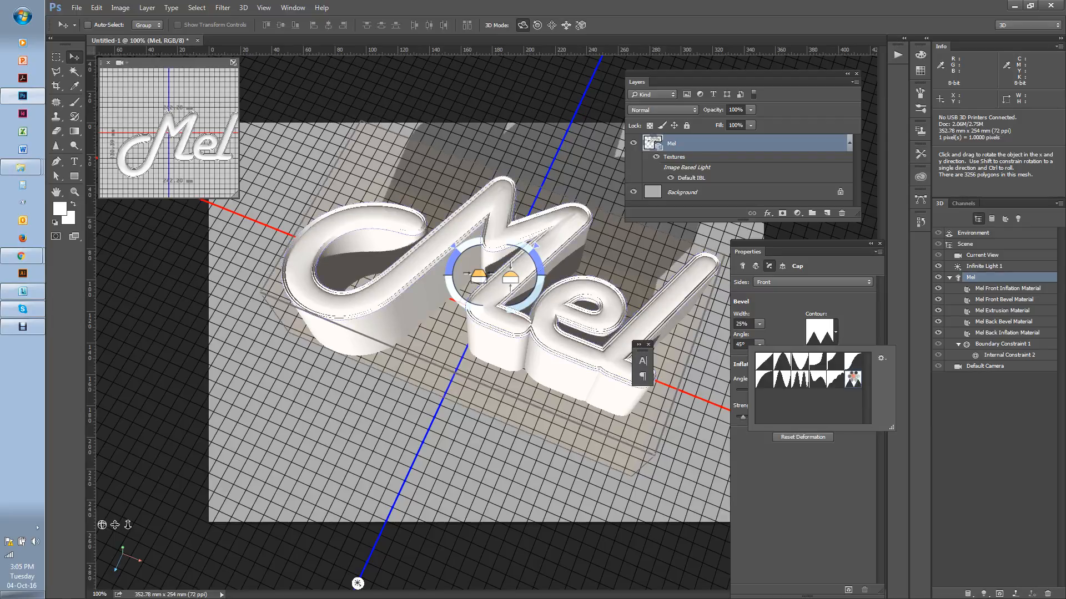
{"action": "left_click", "coordinate": [836, 334]}
{"action": "left_click", "coordinate": [836, 334]}
{"action": "left_click", "coordinate": [834, 362]}
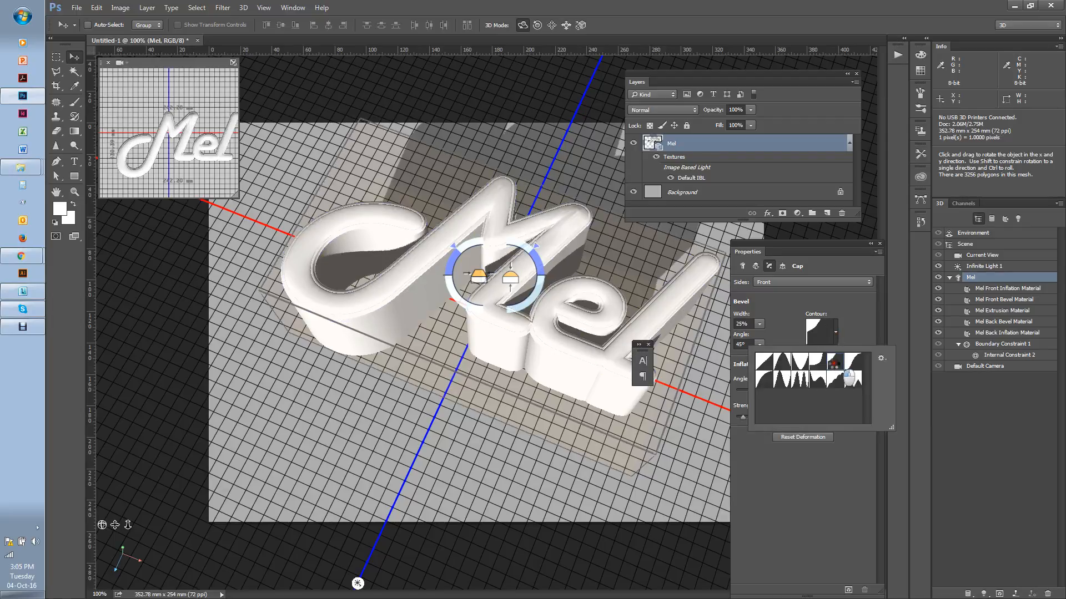
{"action": "left_click", "coordinate": [816, 525]}
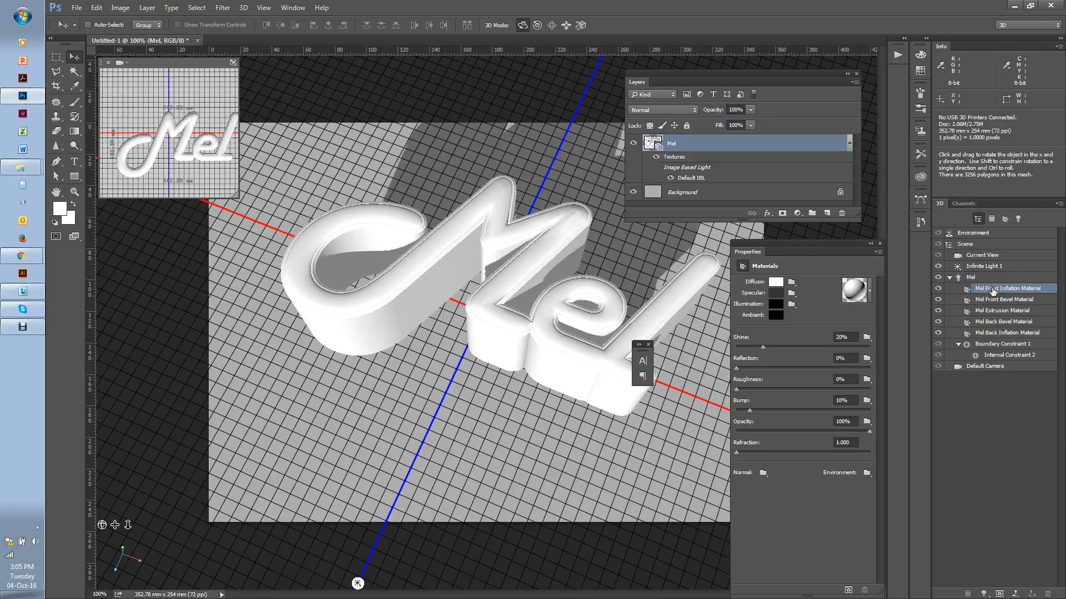
Select all five Mel materials together and try the gold and blue material presets on them
{"action": "left_click", "coordinate": [997, 333], "text": "shift"}
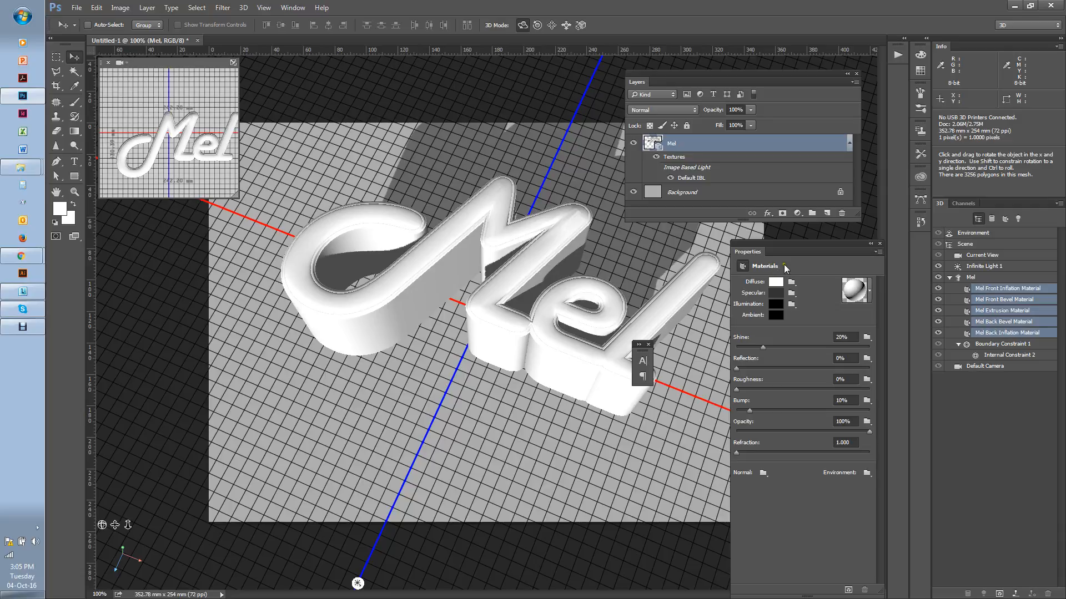
{"action": "left_click", "coordinate": [869, 297]}
{"action": "left_click", "coordinate": [858, 340]}
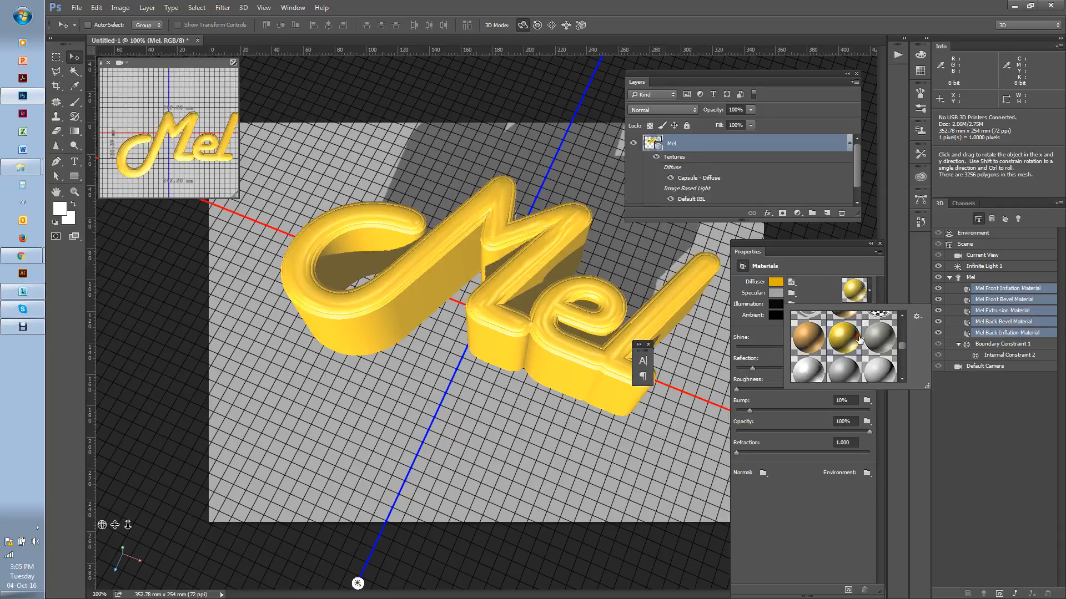
{"action": "left_click", "coordinate": [869, 290]}
{"action": "left_click", "coordinate": [869, 291]}
{"action": "scroll", "coordinate": [904, 355], "scroll_direction": "down", "scroll_amount": 4}
{"action": "scroll", "coordinate": [906, 357], "scroll_direction": "down", "scroll_amount": 2}
{"action": "left_click", "coordinate": [882, 327]}
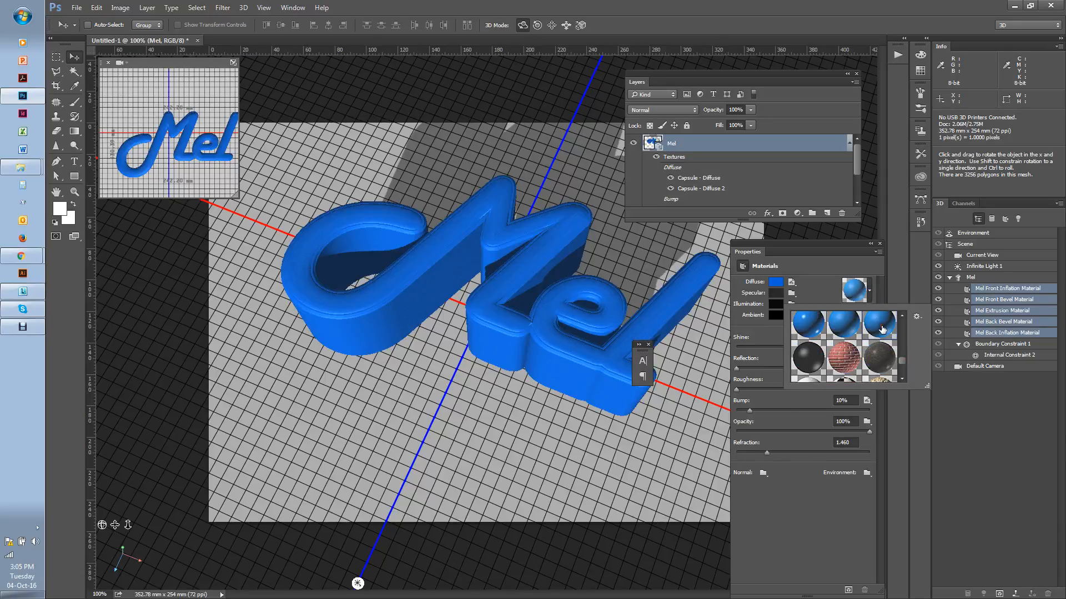
{"action": "left_click", "coordinate": [816, 329]}
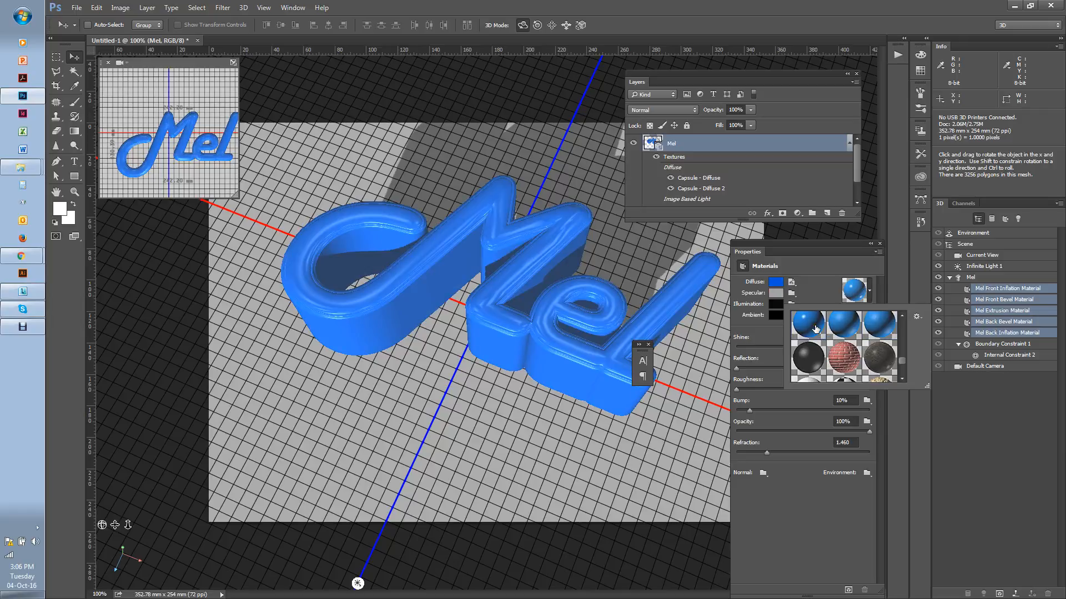
Compare the grey and silver metal presets on the five Mel materials, and settle on the warm-grey metal beside the gold preset
{"action": "left_click_drag", "start_coordinate": [902, 361], "coordinate": [903, 343]}
{"action": "left_click", "coordinate": [884, 349]}
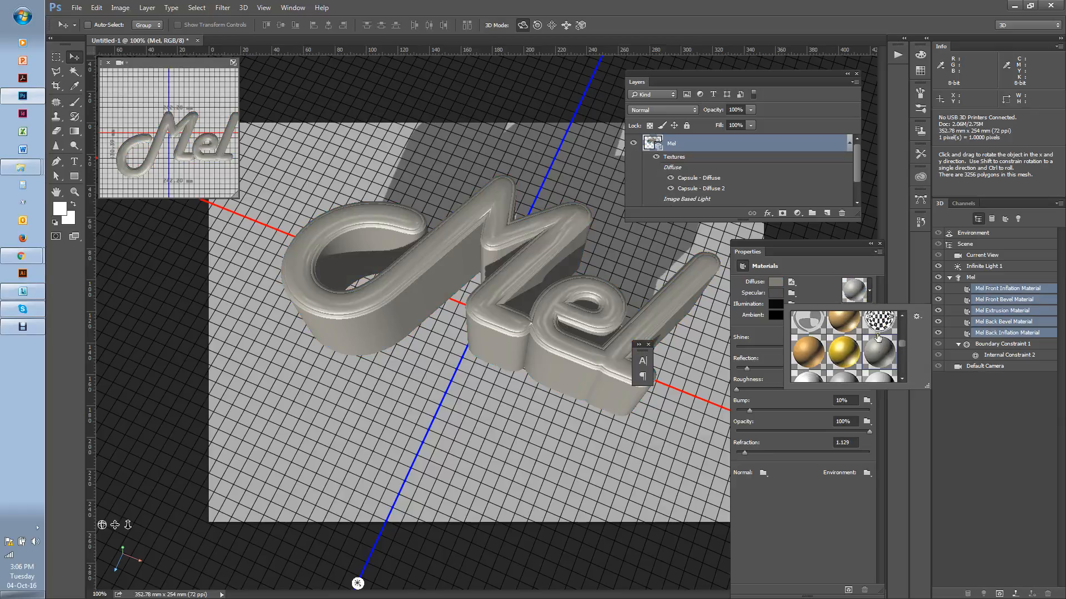
{"action": "left_click", "coordinate": [886, 379]}
{"action": "scroll", "coordinate": [886, 379], "scroll_direction": "down", "scroll_amount": 1}
{"action": "left_click", "coordinate": [855, 373]}
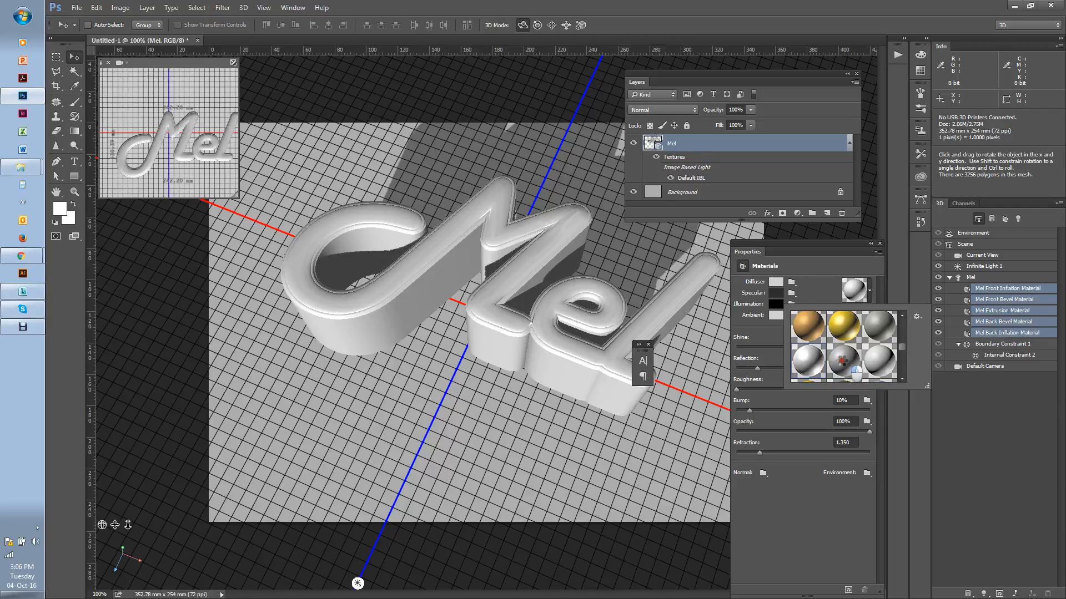
{"action": "left_click", "coordinate": [842, 361]}
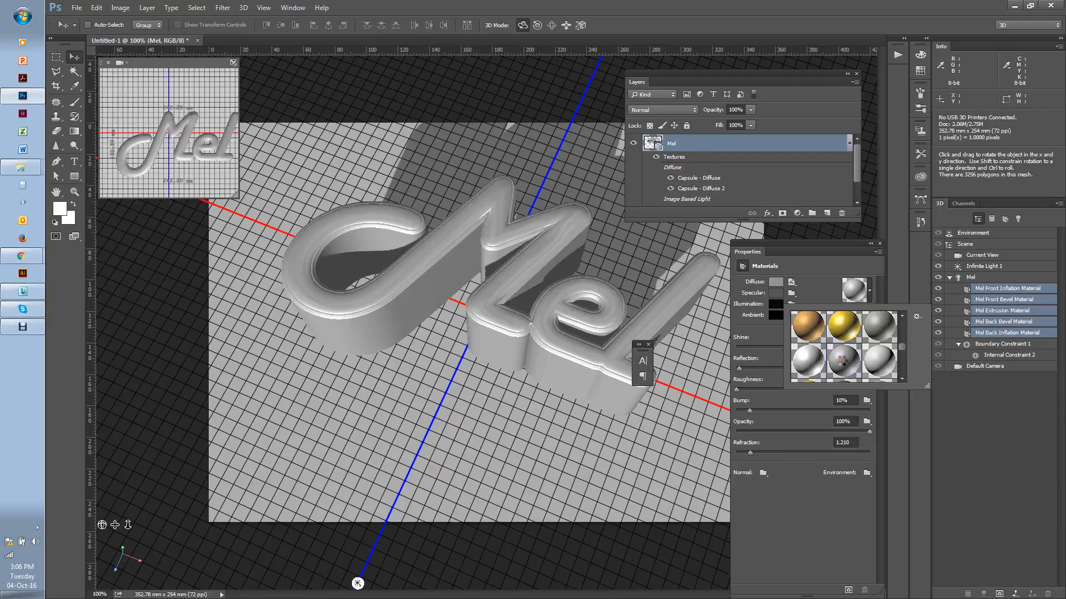
{"action": "left_click", "coordinate": [876, 361]}
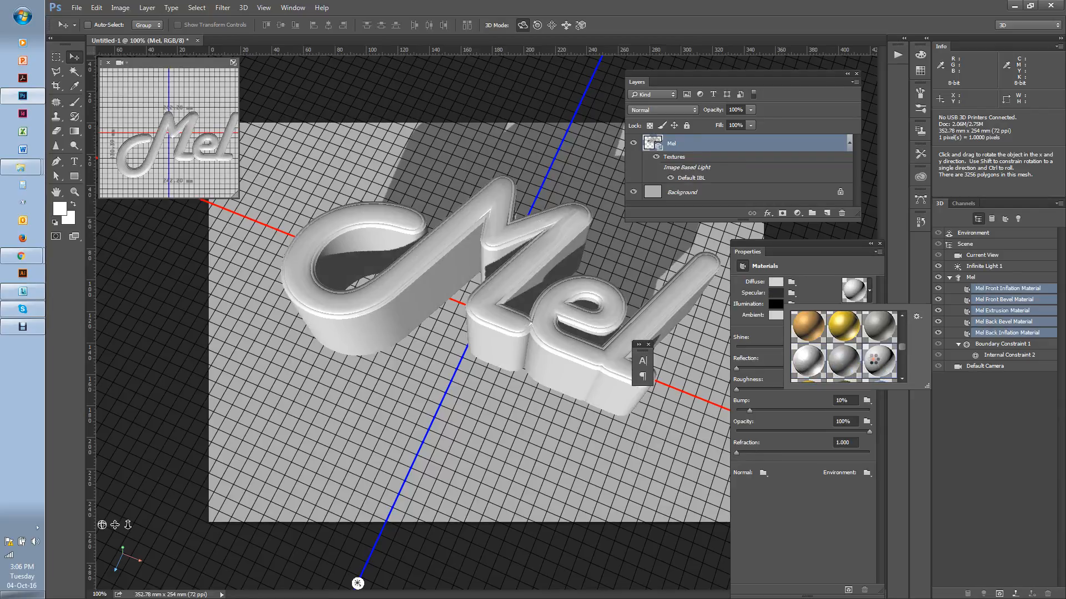
{"action": "scroll", "coordinate": [872, 360], "scroll_direction": "down", "scroll_amount": 2}
{"action": "scroll", "coordinate": [871, 360], "scroll_direction": "up", "scroll_amount": 3}
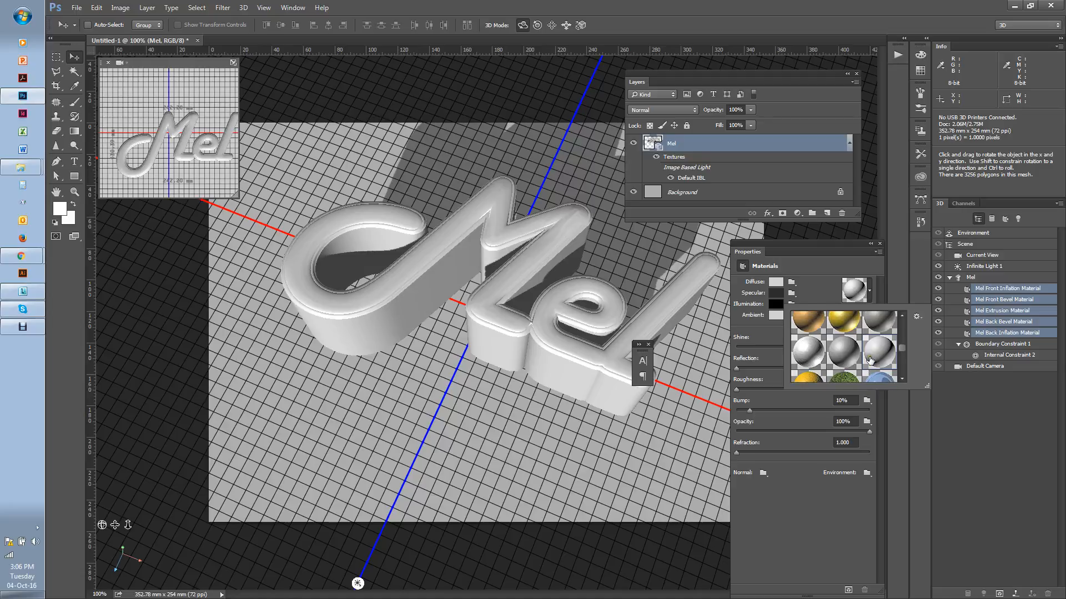
{"action": "left_click", "coordinate": [884, 341]}
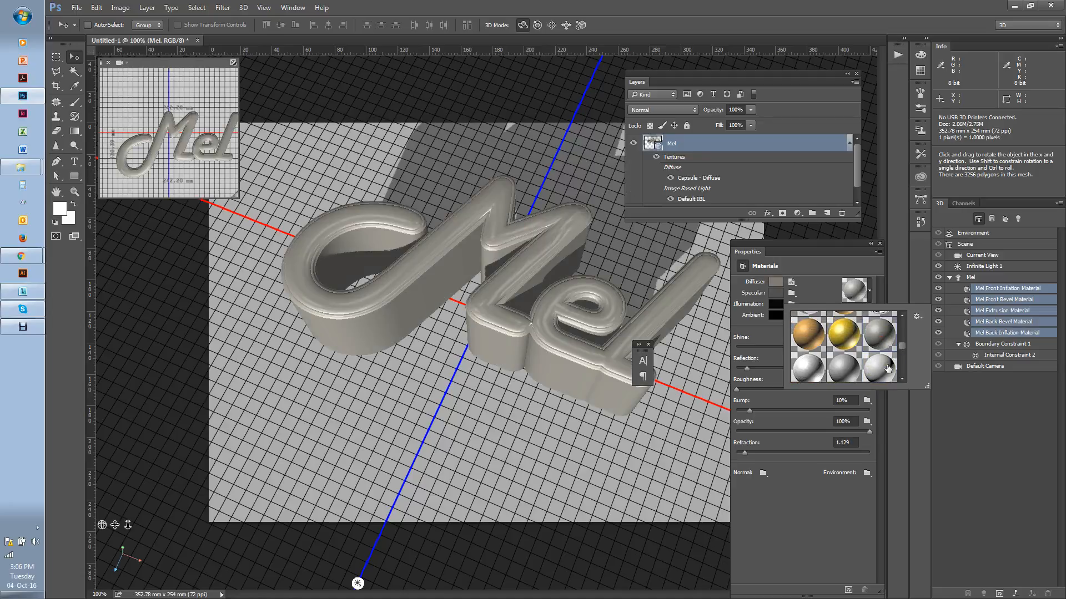
{"action": "left_click", "coordinate": [847, 516]}
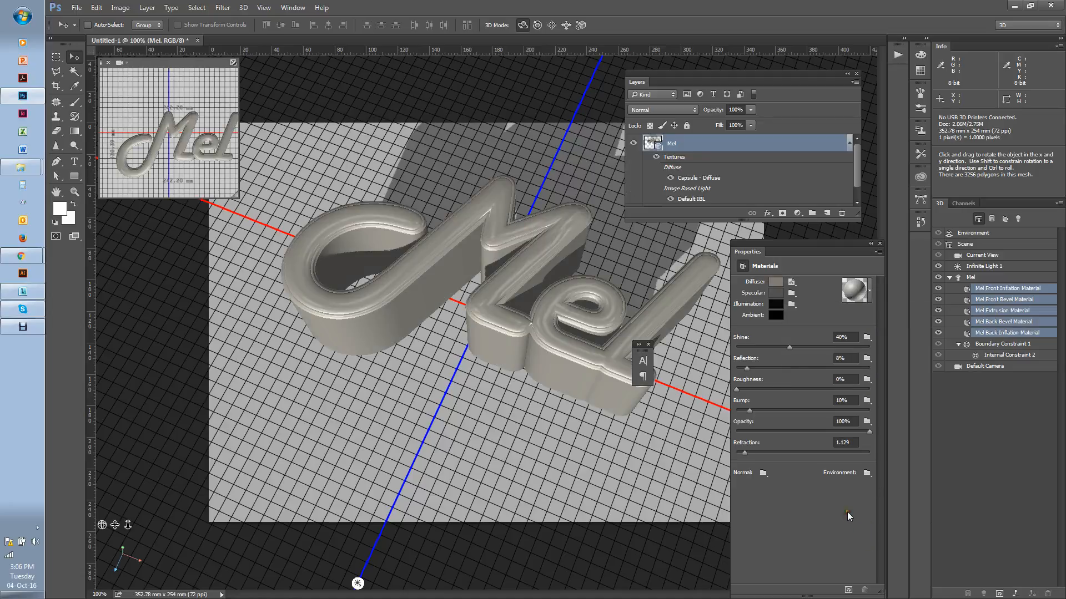
Set the diffuse color of the selected Mel materials to a neutral grey, RGB 135, 135, 135
{"action": "left_click", "coordinate": [776, 284]}
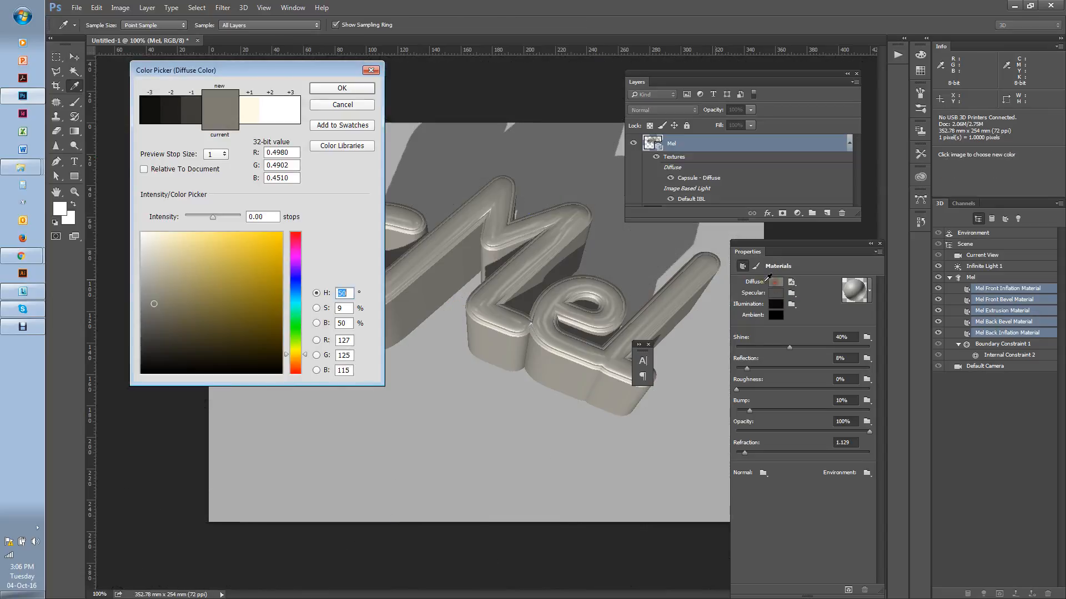
{"action": "mouse_move", "coordinate": [155, 304]}
{"action": "left_mouse_down"}
{"action": "mouse_move", "coordinate": [148, 335]}
{"action": "mouse_move", "coordinate": [214, 277]}
{"action": "mouse_move", "coordinate": [200, 278]}
{"action": "mouse_move", "coordinate": [195, 265]}
{"action": "mouse_move", "coordinate": [189, 277]}
{"action": "mouse_move", "coordinate": [137, 295]}
{"action": "left_mouse_up"}
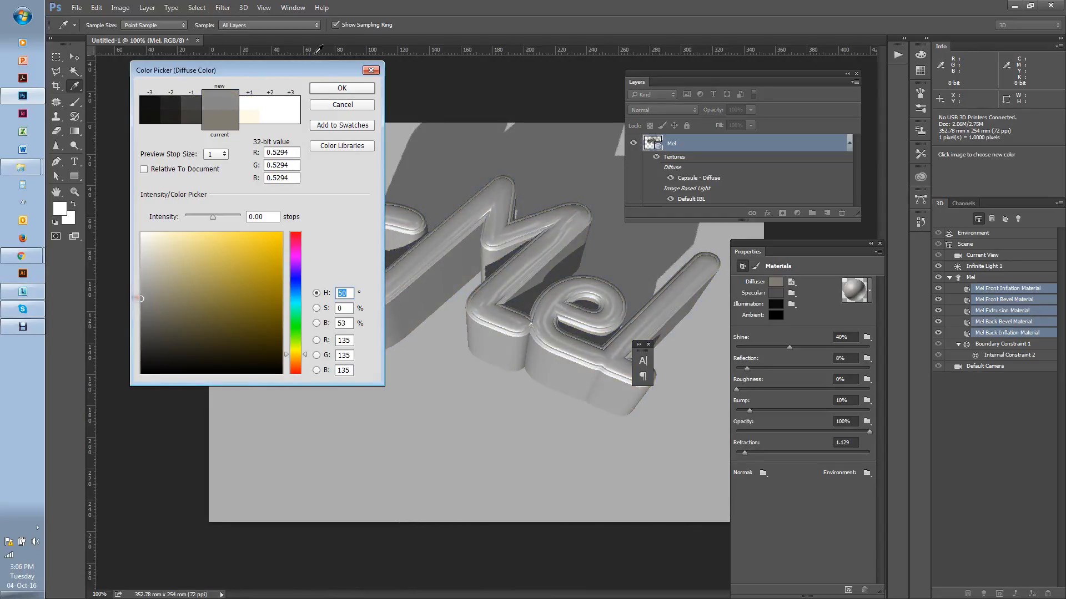
{"action": "left_click", "coordinate": [339, 90]}
{"action": "key", "text": "v"}
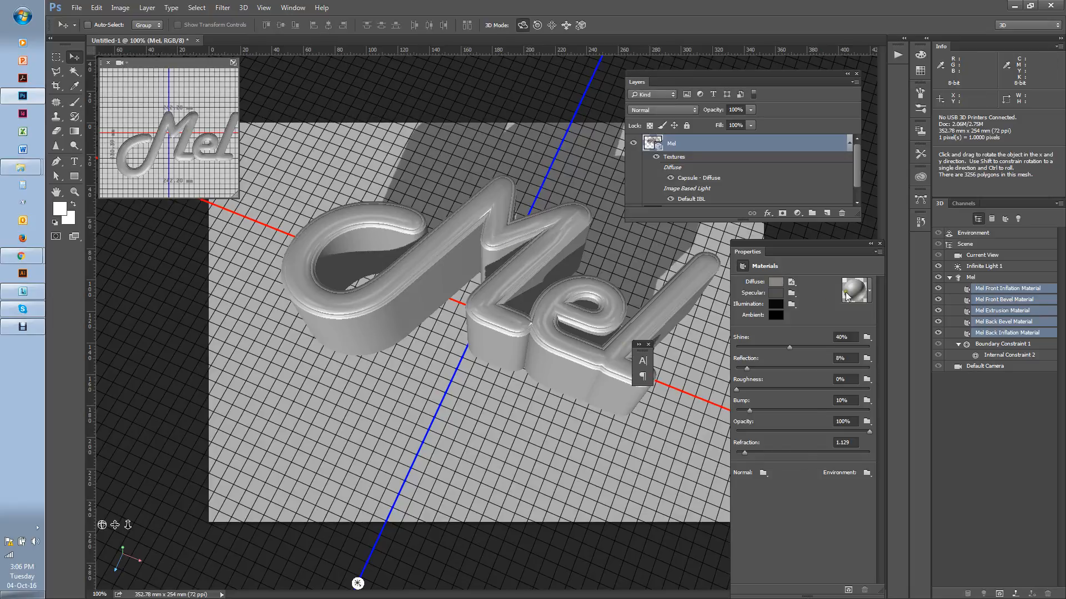
Set the selected materials' shine to 10%, reflection to 17% and refraction to 1.000
{"action": "left_click_drag", "start_coordinate": [789, 347], "coordinate": [778, 382]}
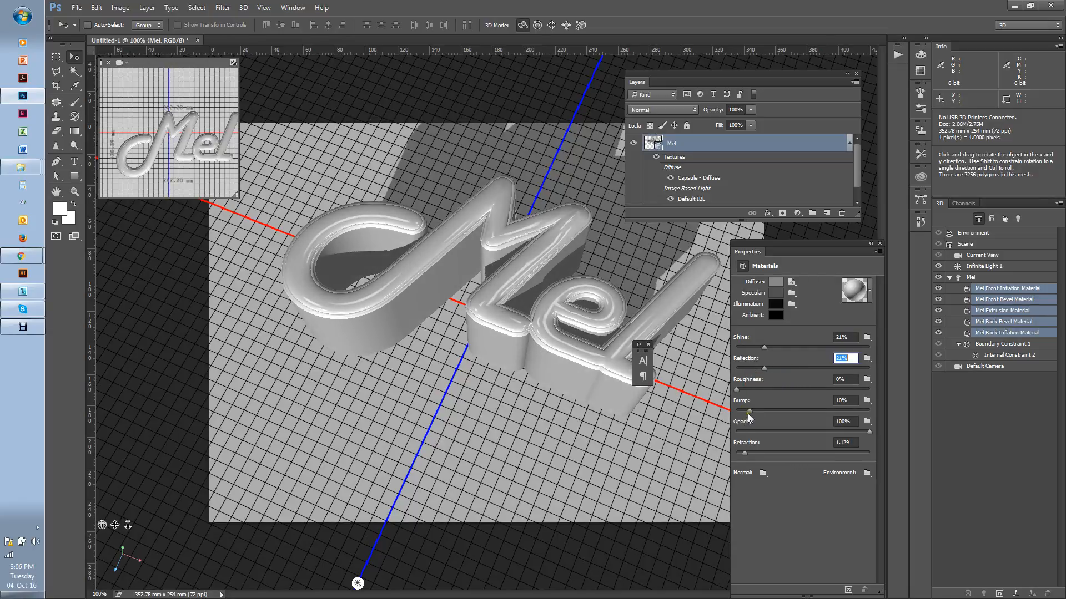
{"action": "left_click", "coordinate": [873, 432]}
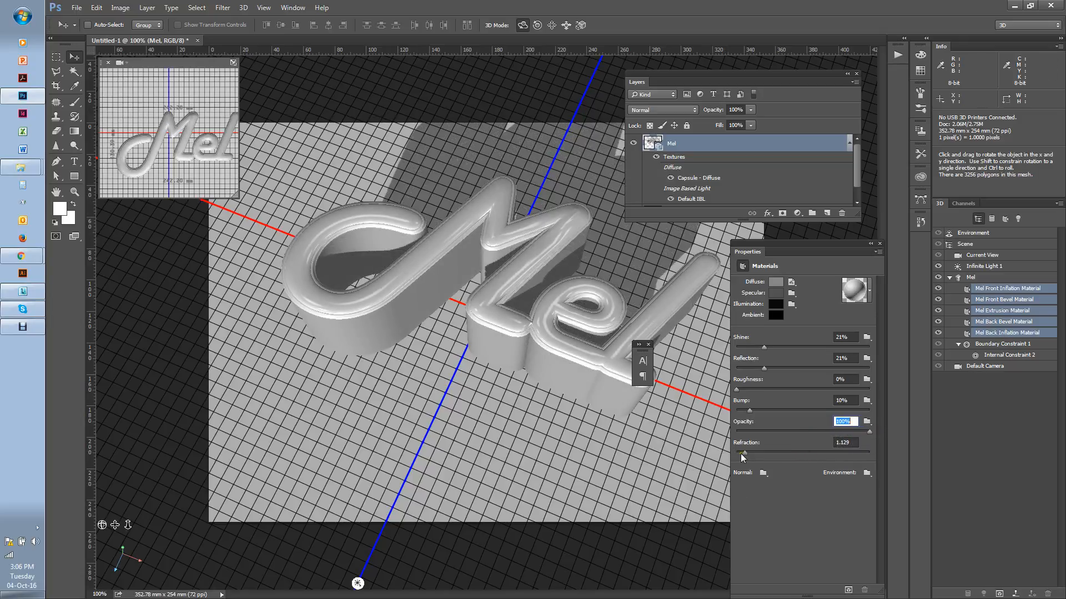
{"action": "left_click_drag", "start_coordinate": [744, 453], "coordinate": [719, 453]}
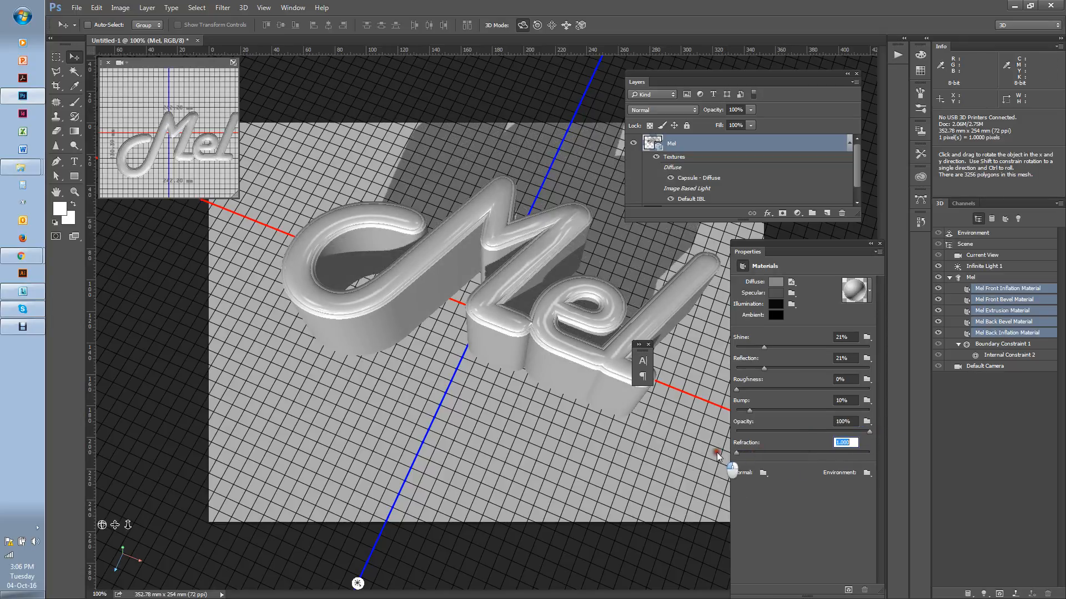
{"action": "mouse_move", "coordinate": [764, 368]}
{"action": "left_mouse_down"}
{"action": "mouse_move", "coordinate": [782, 368]}
{"action": "mouse_move", "coordinate": [749, 367]}
{"action": "mouse_move", "coordinate": [749, 348]}
{"action": "mouse_move", "coordinate": [759, 369]}
{"action": "left_mouse_up"}
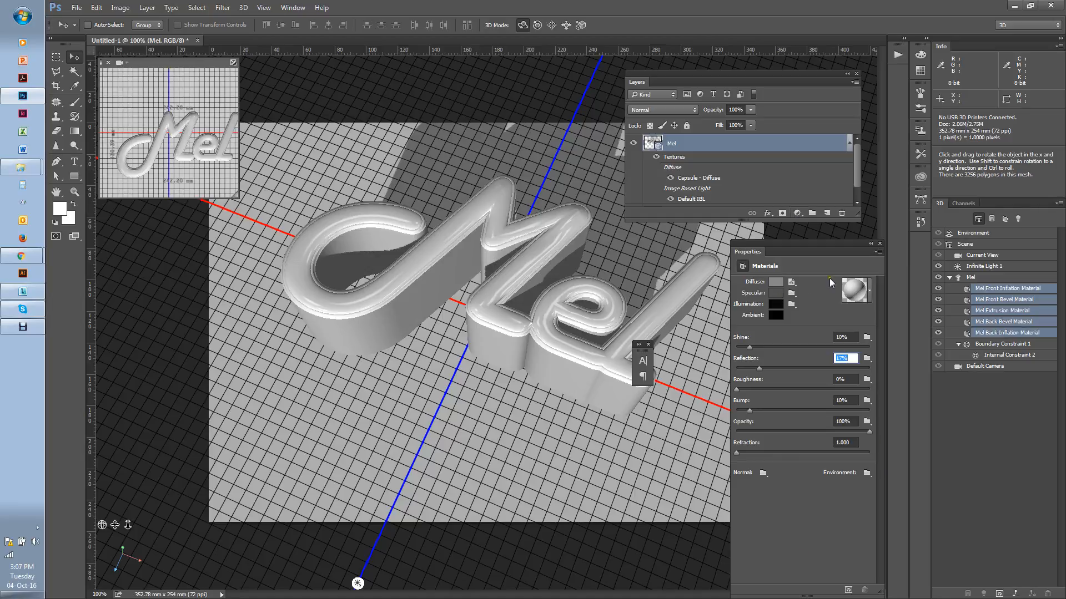
Show the Mel mesh's properties and its coordinates
{"action": "left_click", "coordinate": [973, 278]}
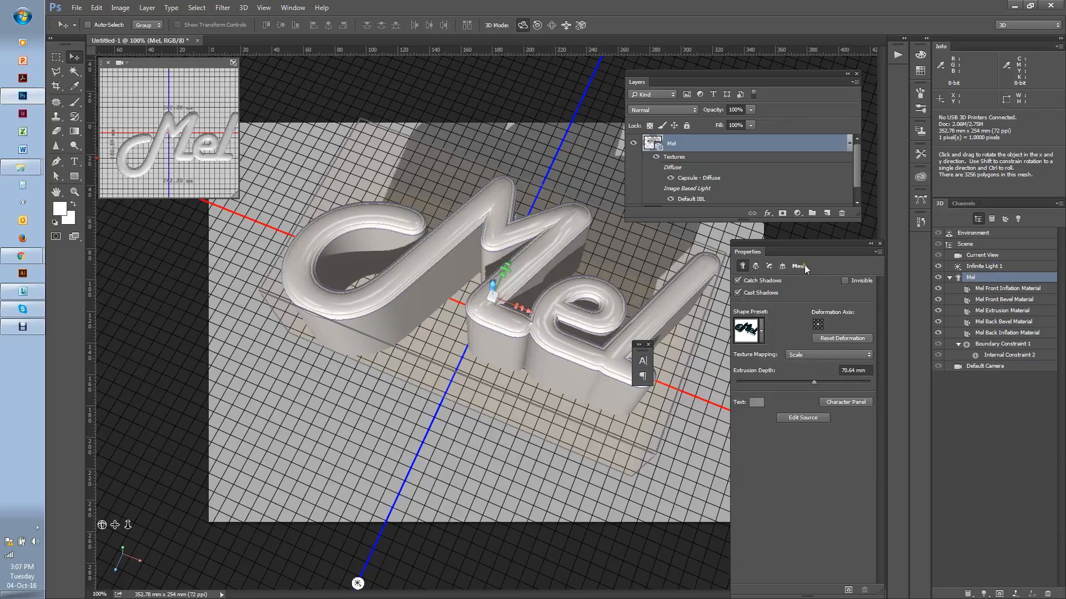
{"action": "left_click", "coordinate": [783, 266]}
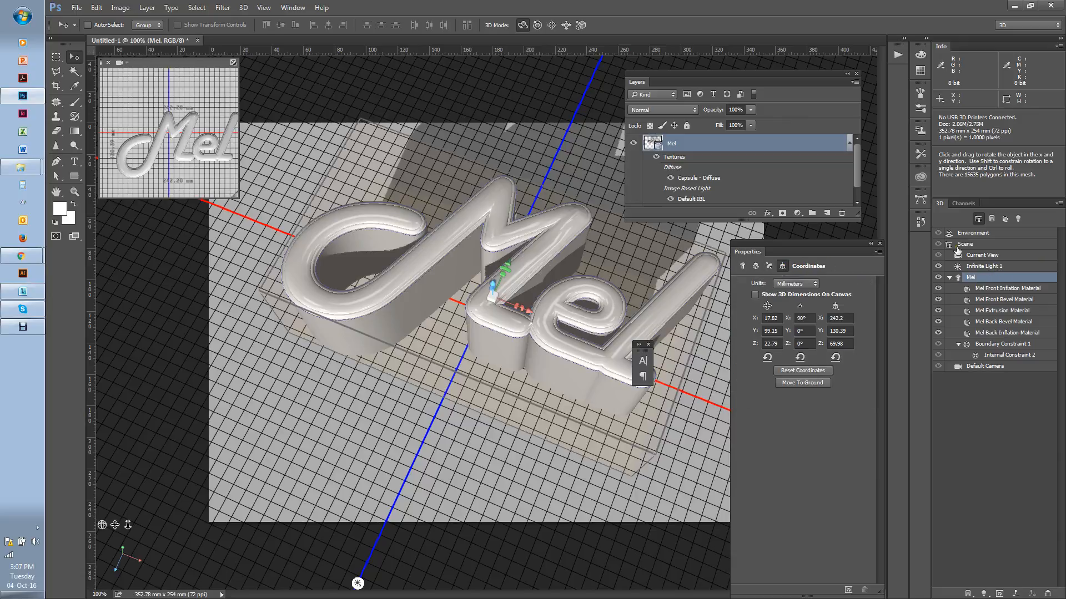
Display Infinite Light 1's light properties and collapse the Layers panel out of the canvas area
{"action": "left_click", "coordinate": [995, 267]}
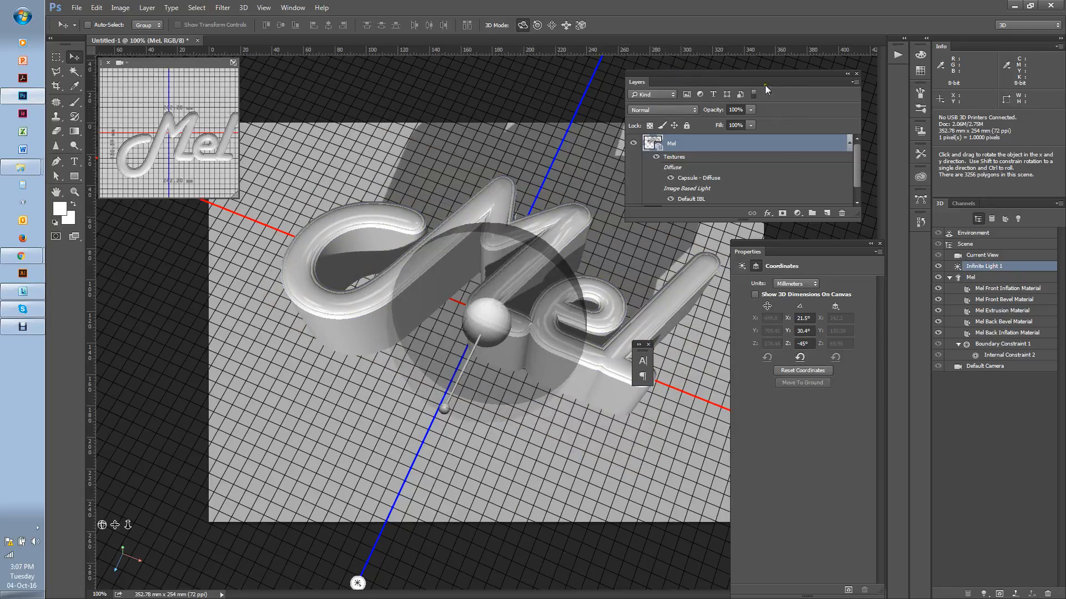
{"action": "left_click_drag", "start_coordinate": [813, 73], "coordinate": [921, 243]}
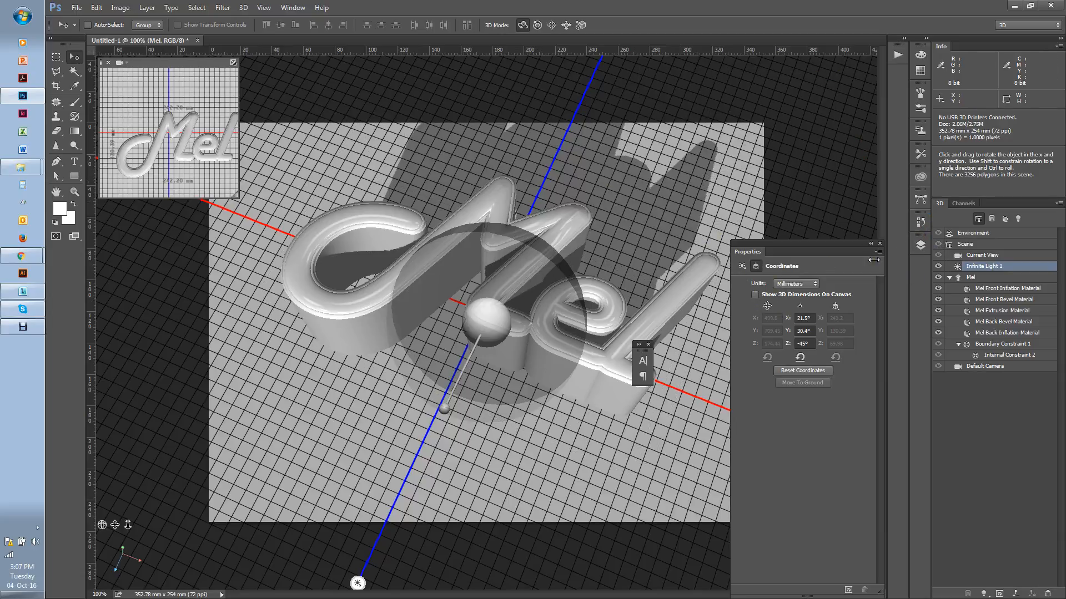
{"action": "left_click", "coordinate": [743, 266]}
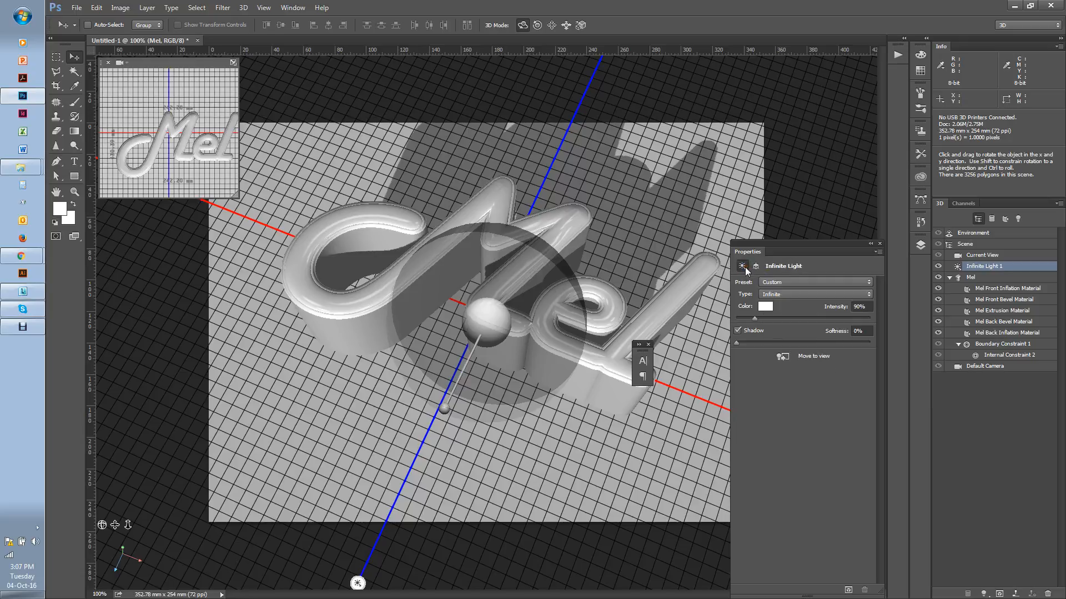
Toggle Infinite Light 1's shadow off and on, and set its intensity to 129% and shadow softness to 6%
{"action": "left_click", "coordinate": [736, 332]}
{"action": "left_click", "coordinate": [736, 331]}
{"action": "left_click_drag", "start_coordinate": [753, 321], "coordinate": [744, 344]}
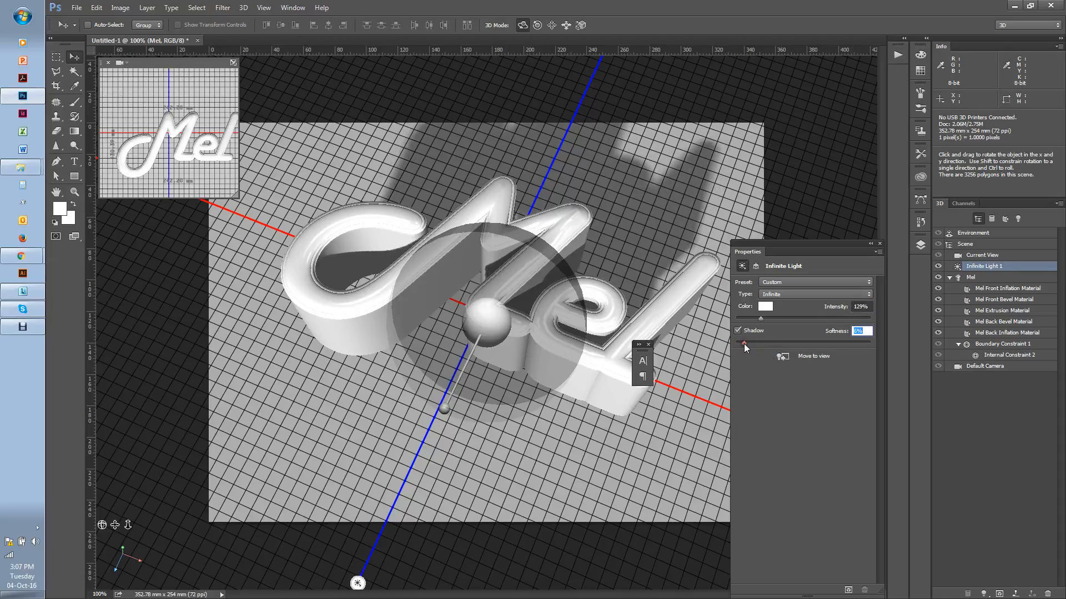
Rotate Infinite Light 1 so the text casts shorter shadows, and lower its intensity
{"action": "left_click_drag", "start_coordinate": [444, 411], "coordinate": [443, 359]}
{"action": "left_click_drag", "start_coordinate": [757, 320], "coordinate": [749, 319]}
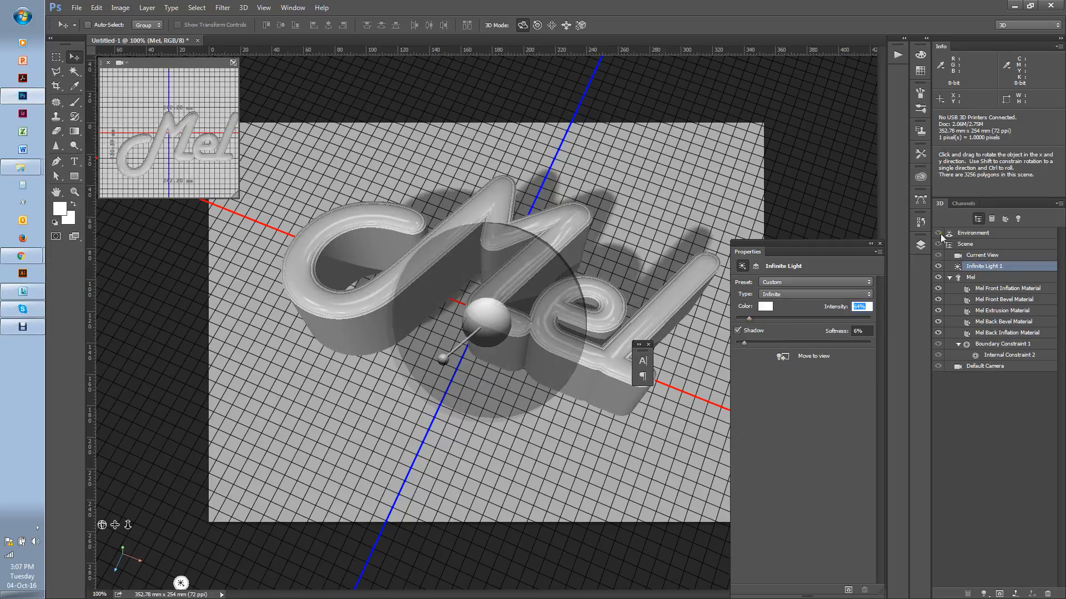
Preview the lit text without the 3D overlays by selecting the Background layer, and return to the Mel layer
{"action": "left_click", "coordinate": [919, 245]}
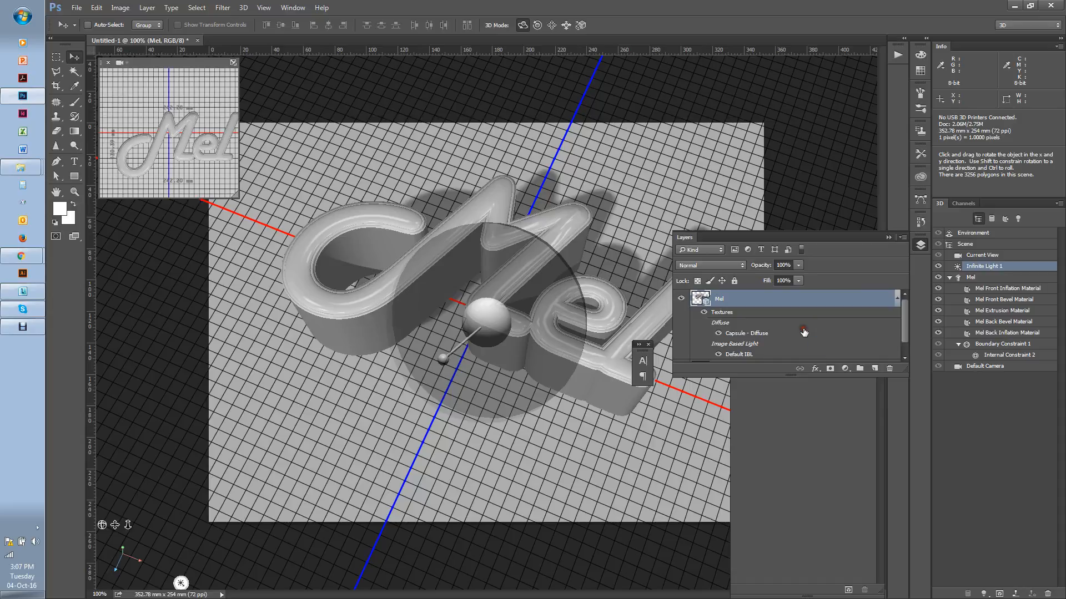
{"action": "scroll", "coordinate": [800, 336], "scroll_direction": "down", "scroll_amount": 2}
{"action": "left_click", "coordinate": [792, 351]}
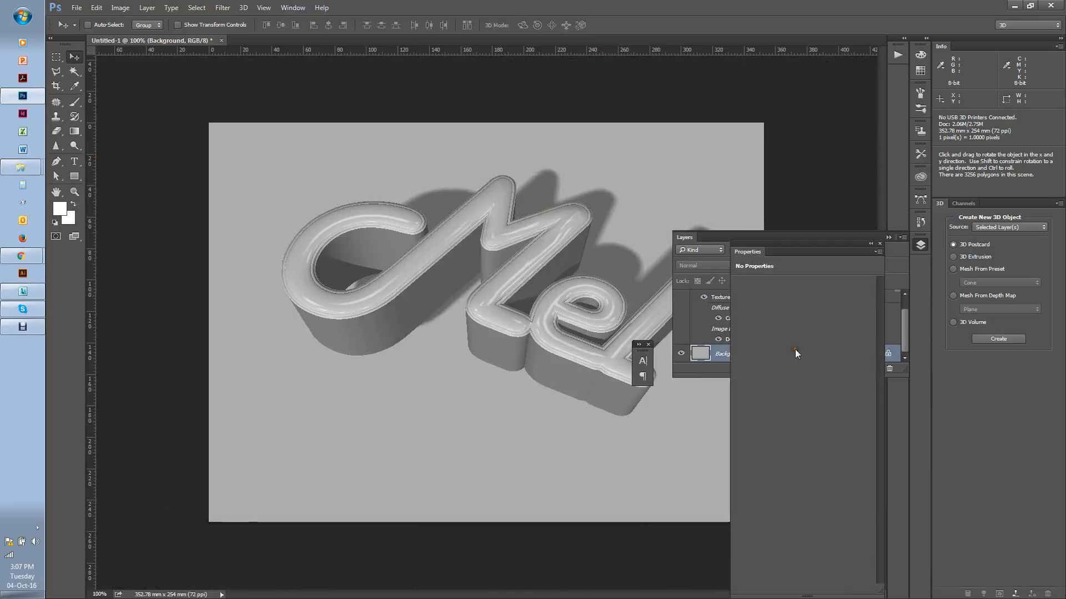
{"action": "left_click", "coordinate": [714, 356]}
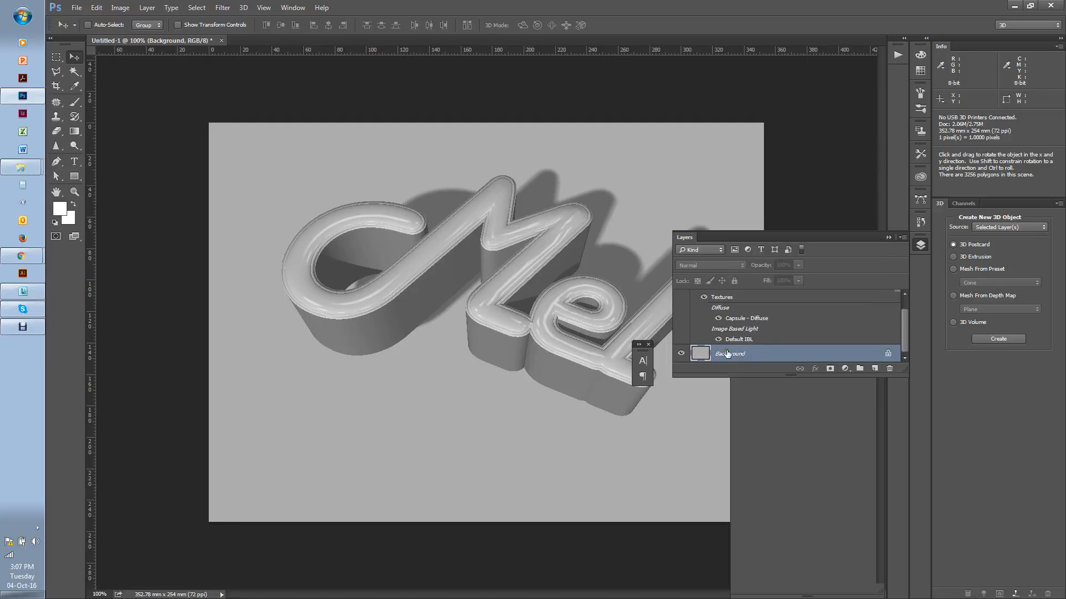
{"action": "scroll", "coordinate": [772, 333], "scroll_direction": "up", "scroll_amount": 2}
{"action": "left_click", "coordinate": [752, 303]}
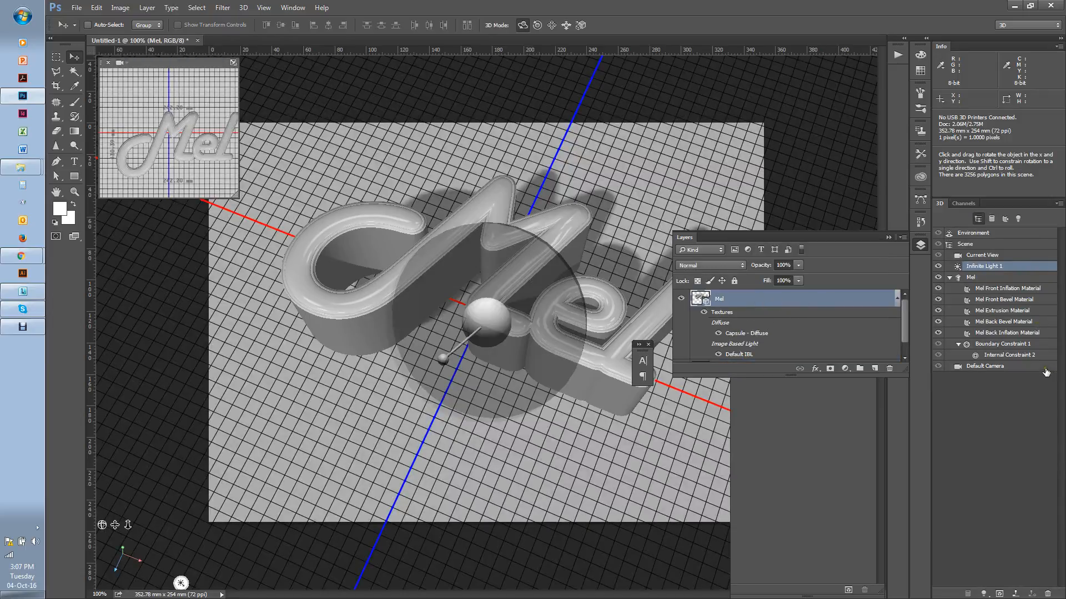
Add a new spot light to the scene and show its light properties clear of the text
{"action": "left_click", "coordinate": [983, 593]}
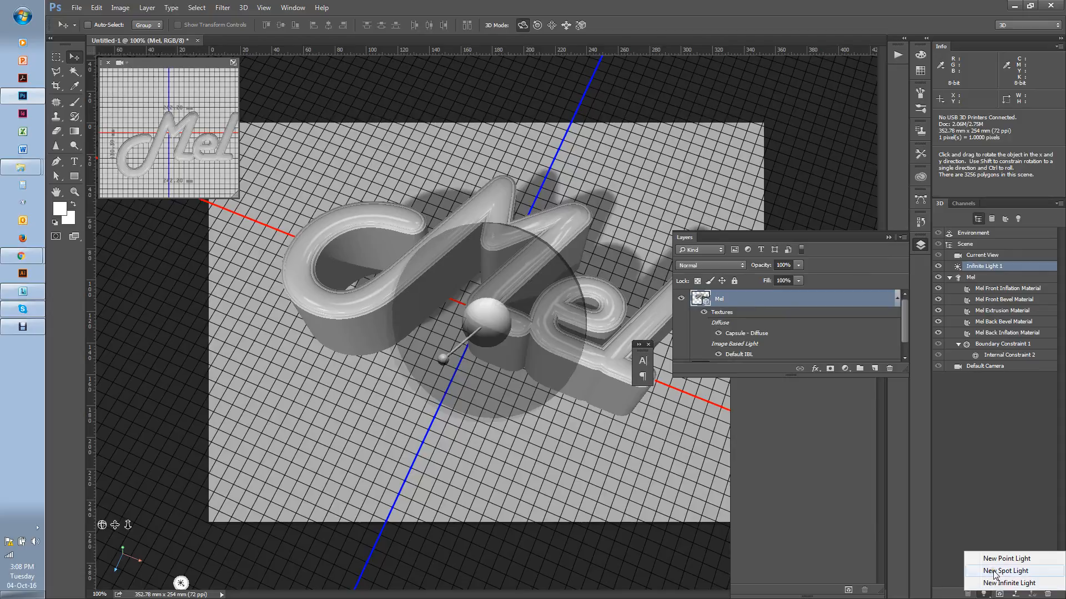
{"action": "left_click", "coordinate": [993, 571]}
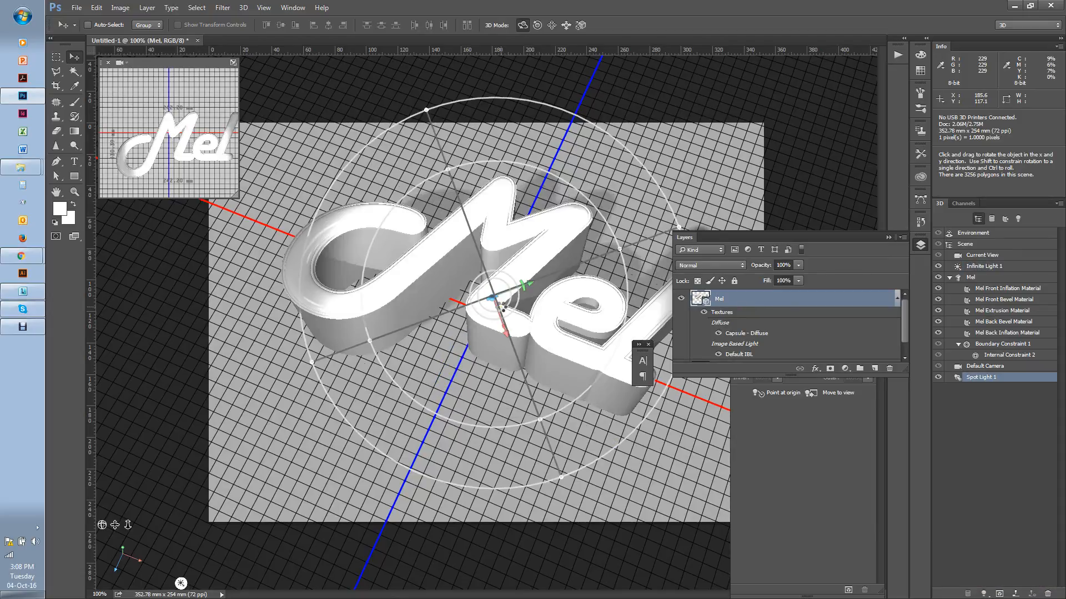
{"action": "left_click_drag", "start_coordinate": [744, 237], "coordinate": [839, 383]}
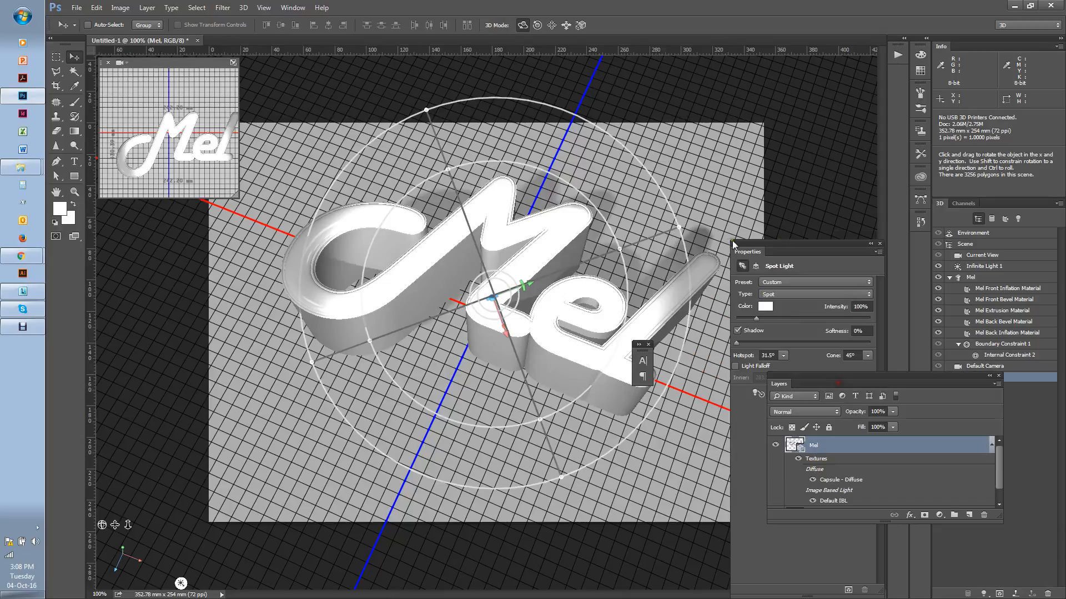
{"action": "left_click", "coordinate": [871, 244]}
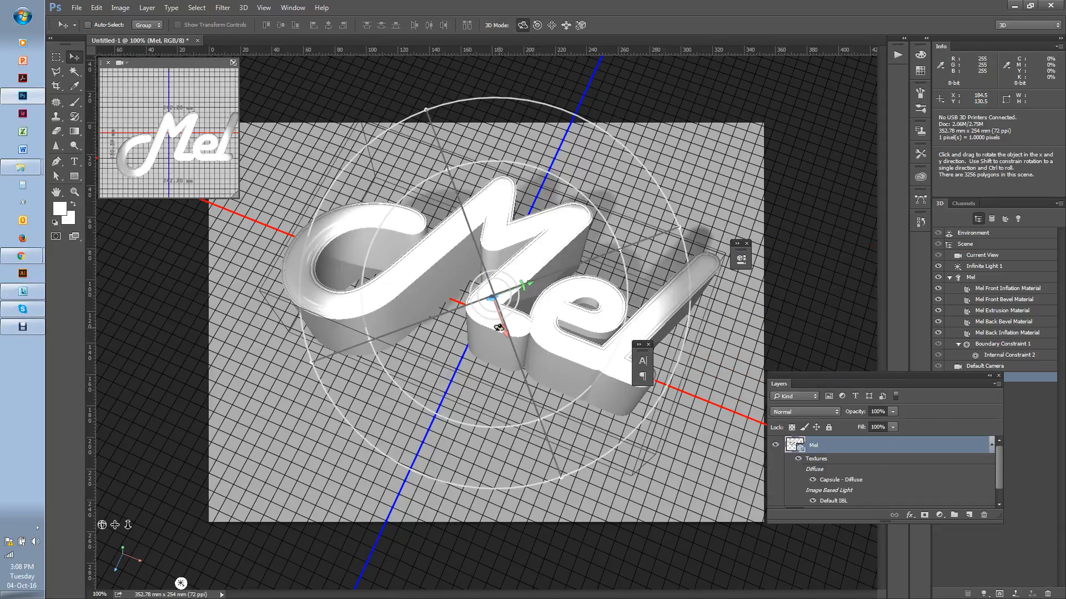
{"action": "key", "text": "ctrl+minus"}
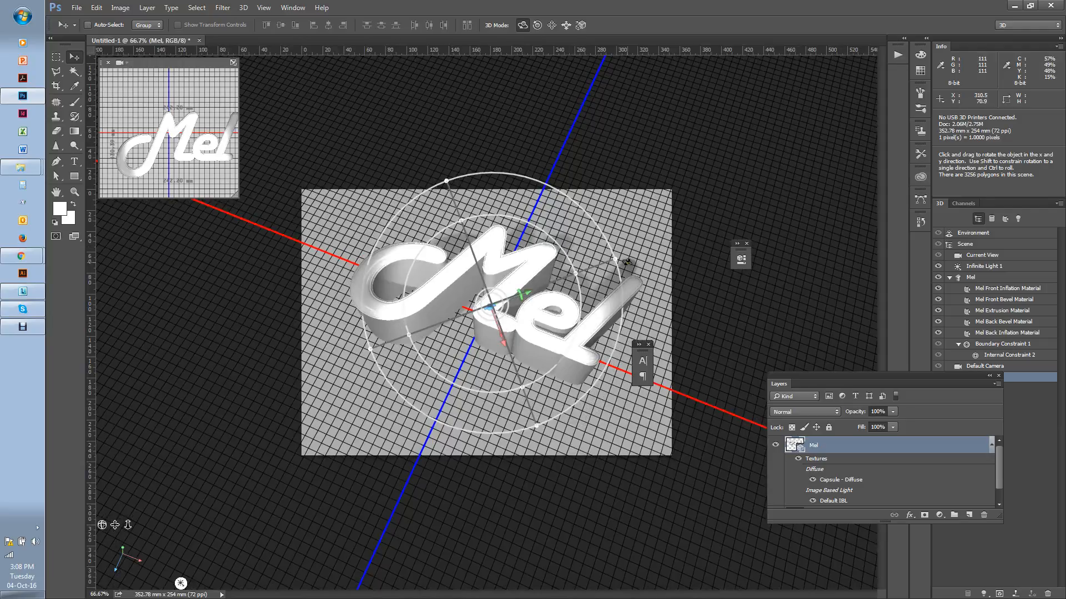
{"action": "left_click_drag", "start_coordinate": [888, 376], "coordinate": [899, 439]}
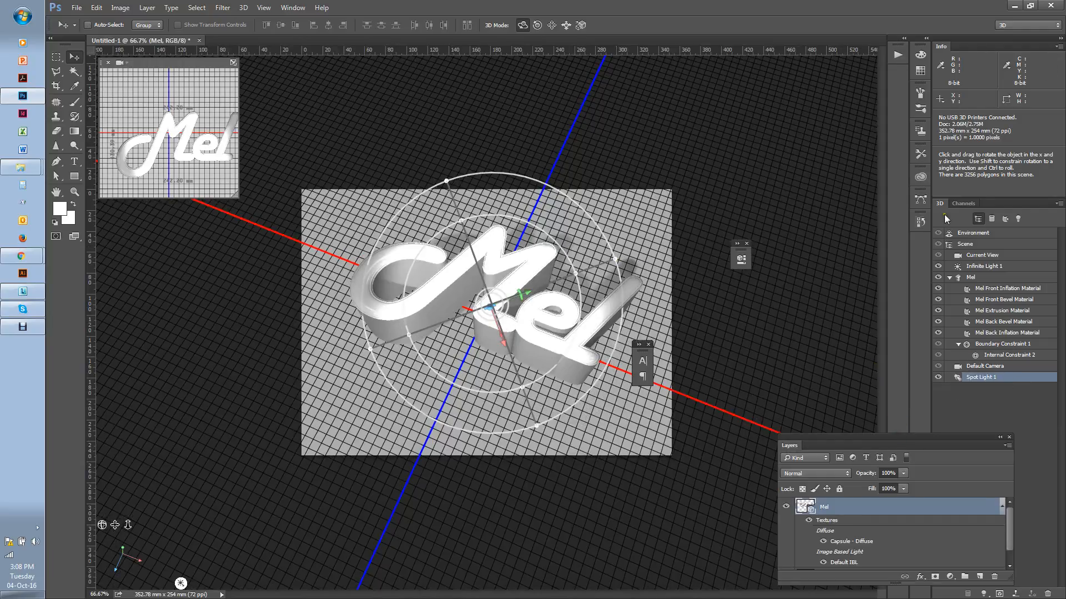
{"action": "left_click", "coordinate": [741, 259]}
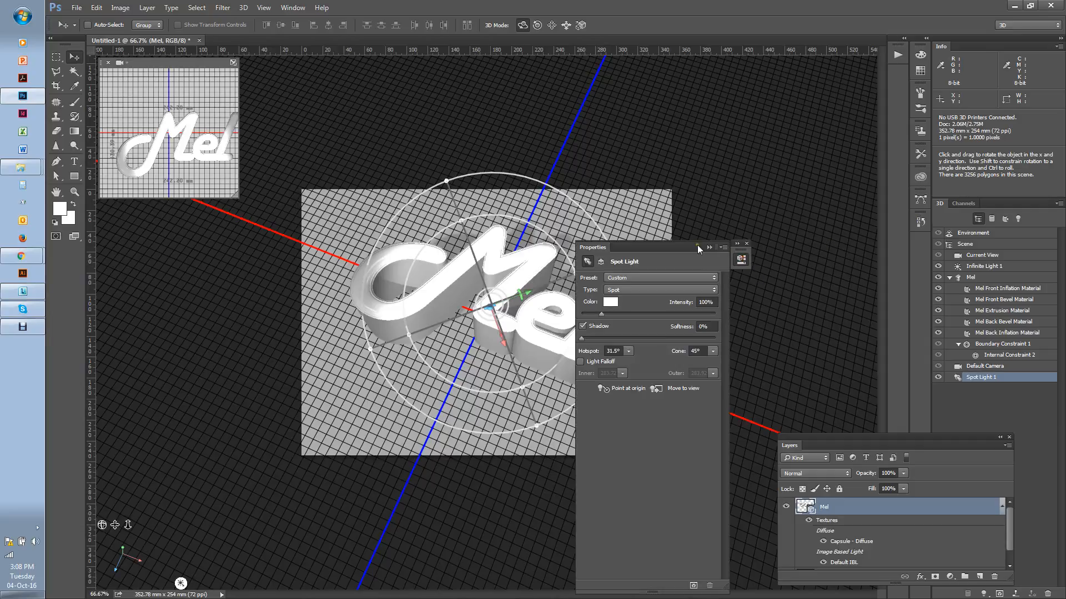
{"action": "left_click_drag", "start_coordinate": [675, 252], "coordinate": [800, 124]}
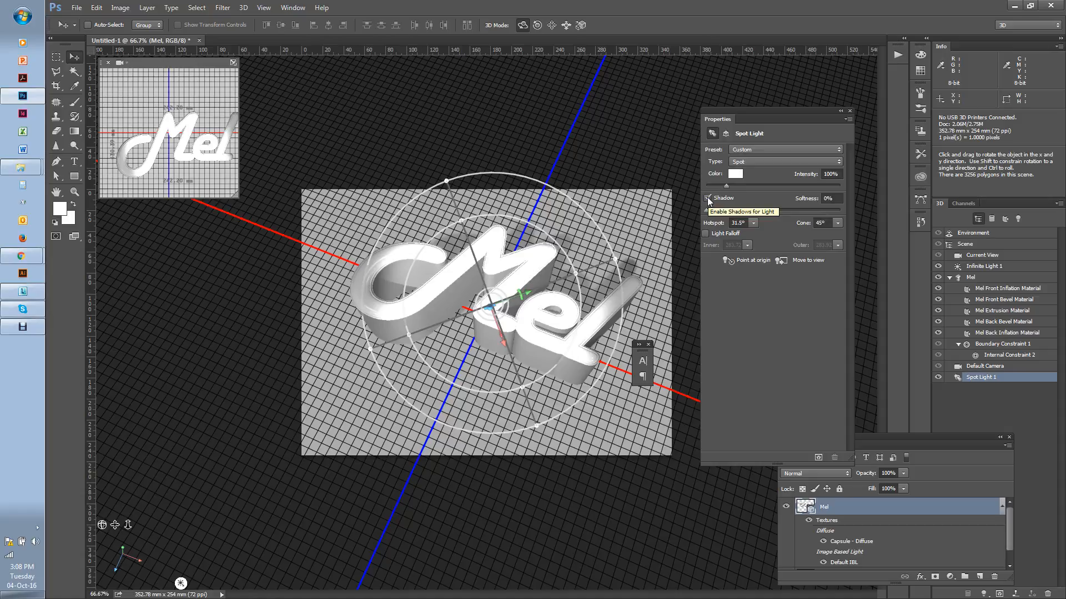
Turn off the spot light's shadow and move the light to the canvas's lower-left corner, aimed at the text
{"action": "left_click", "coordinate": [707, 198]}
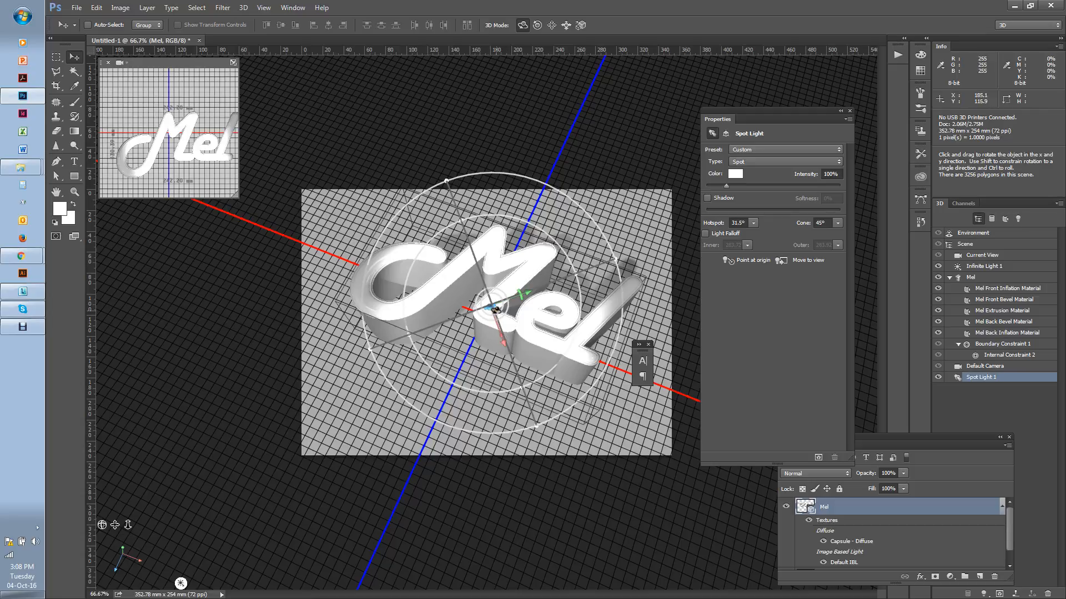
{"action": "left_click_drag", "start_coordinate": [502, 337], "coordinate": [500, 335]}
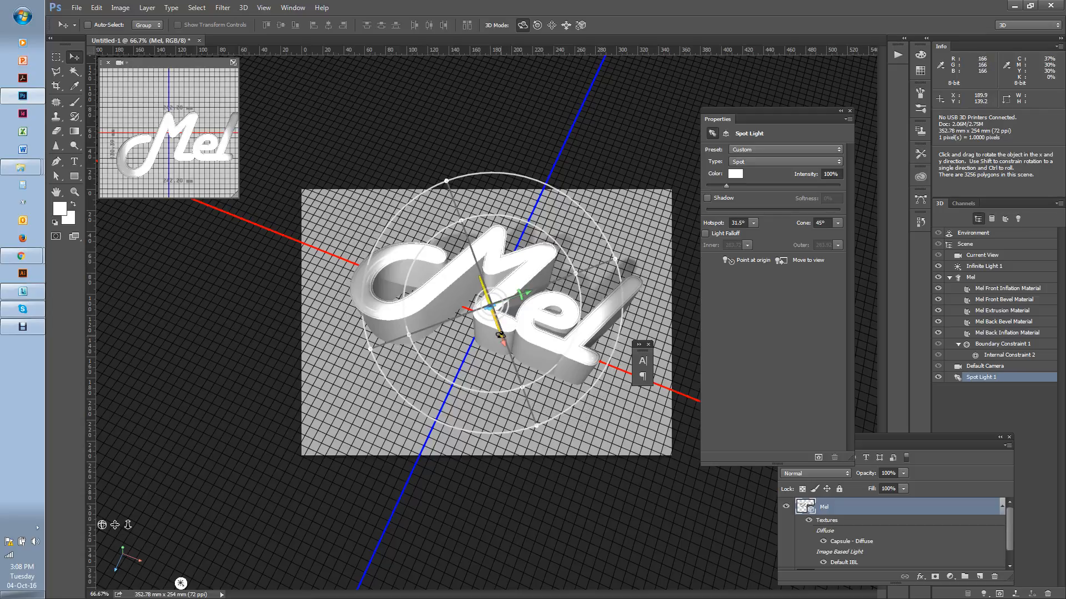
{"action": "mouse_move", "coordinate": [487, 306]}
{"action": "left_mouse_down"}
{"action": "mouse_move", "coordinate": [469, 332]}
{"action": "mouse_move", "coordinate": [481, 306]}
{"action": "mouse_move", "coordinate": [515, 295]}
{"action": "mouse_move", "coordinate": [521, 280]}
{"action": "mouse_move", "coordinate": [449, 345]}
{"action": "mouse_move", "coordinate": [476, 306]}
{"action": "mouse_move", "coordinate": [475, 324]}
{"action": "left_mouse_up"}
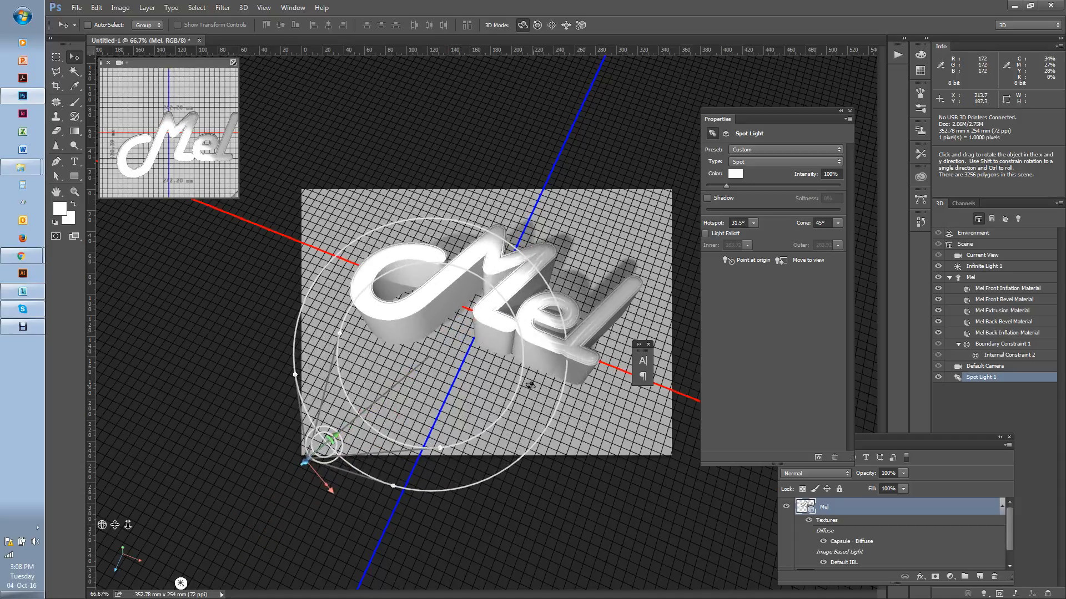
{"action": "left_click_drag", "start_coordinate": [564, 398], "coordinate": [504, 439]}
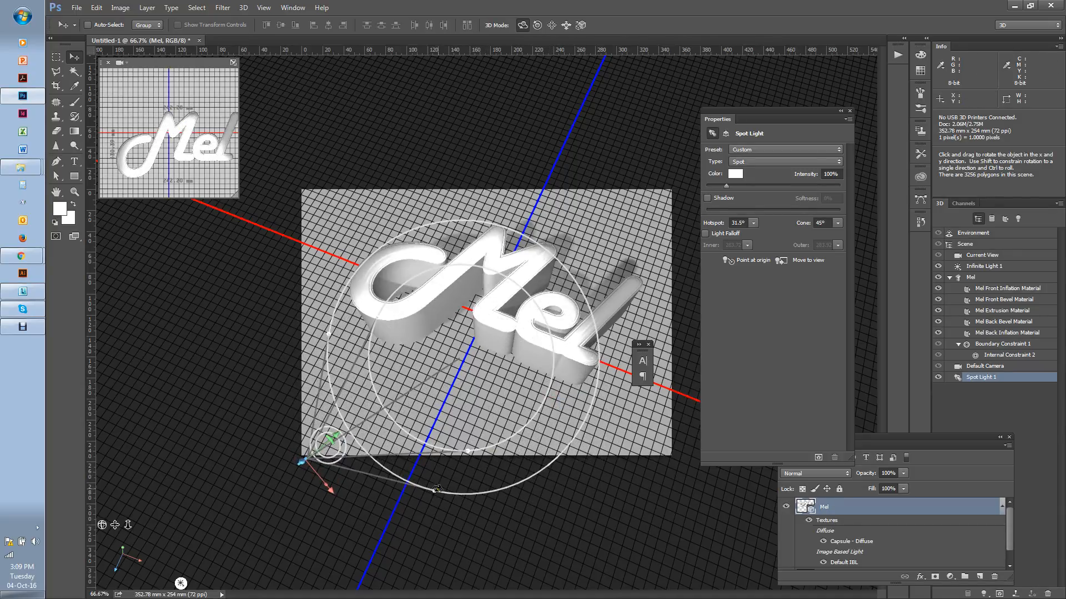
Set the spot light's cone to 51.5° and its hotspot to 24.7°, aiming it slightly higher on the text
{"action": "left_click_drag", "start_coordinate": [433, 492], "coordinate": [446, 515]}
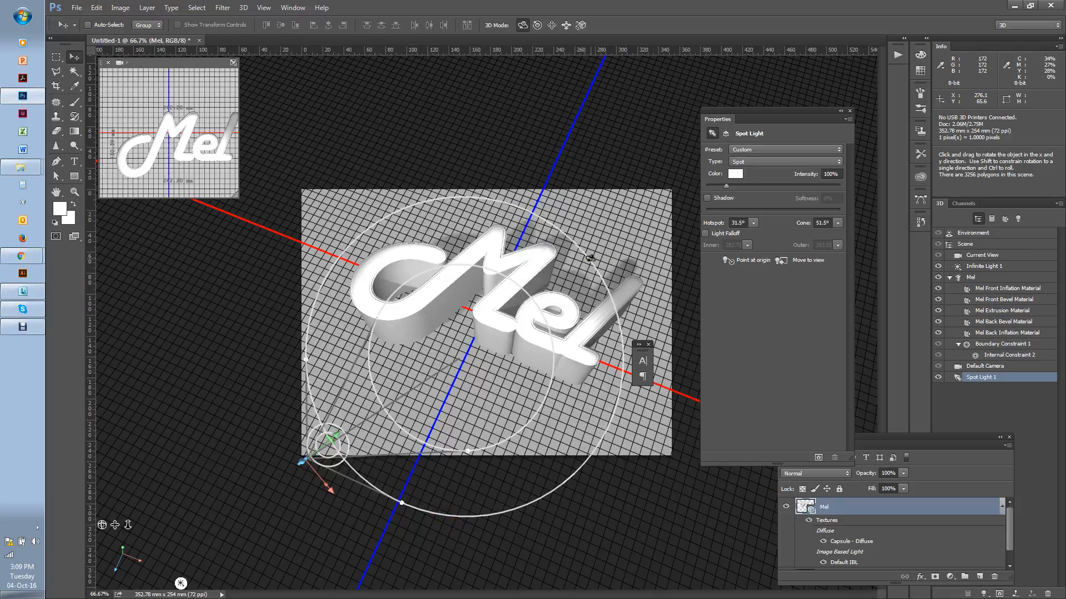
{"action": "left_click_drag", "start_coordinate": [589, 258], "coordinate": [530, 379]}
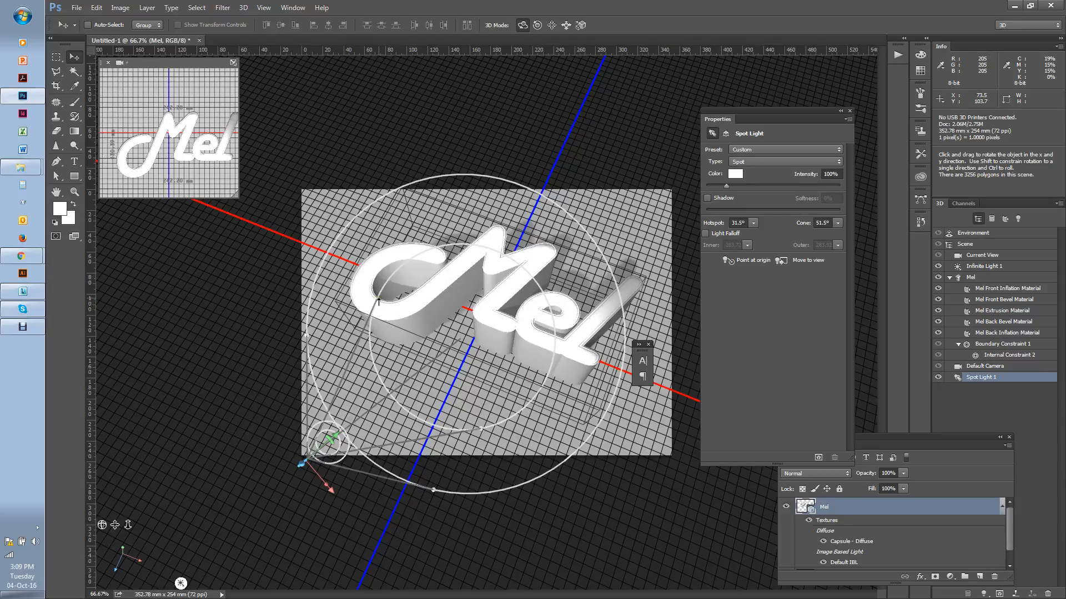
{"action": "left_click_drag", "start_coordinate": [378, 301], "coordinate": [424, 311]}
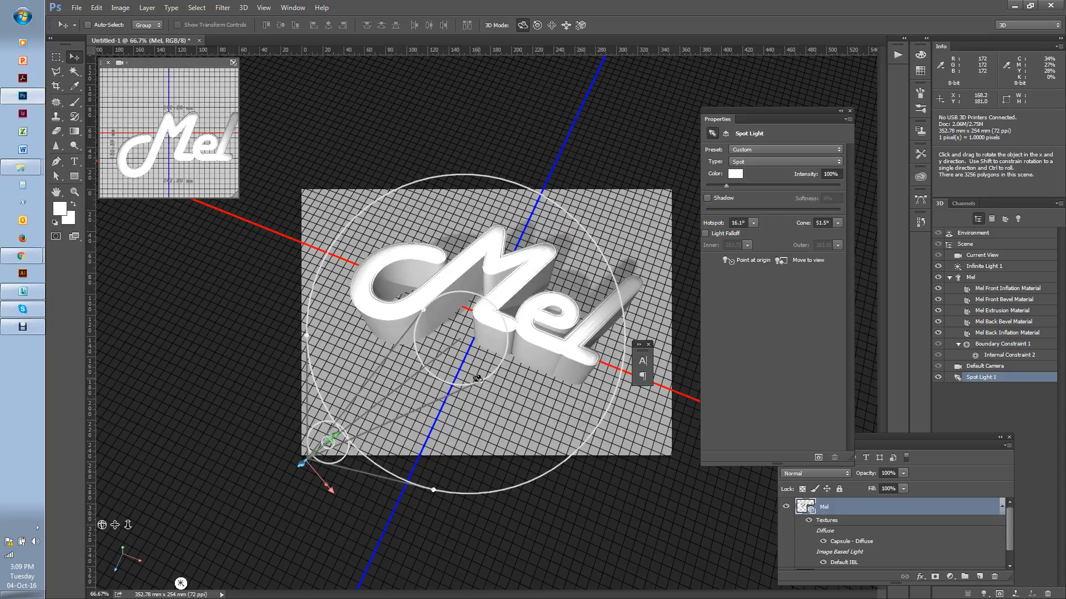
{"action": "left_click_drag", "start_coordinate": [482, 376], "coordinate": [531, 394]}
Aim the spot light below the text and lower its intensity to 50%
{"action": "mouse_move", "coordinate": [502, 300]}
{"action": "left_mouse_down"}
{"action": "mouse_move", "coordinate": [476, 294]}
{"action": "mouse_move", "coordinate": [497, 299]}
{"action": "left_mouse_up"}
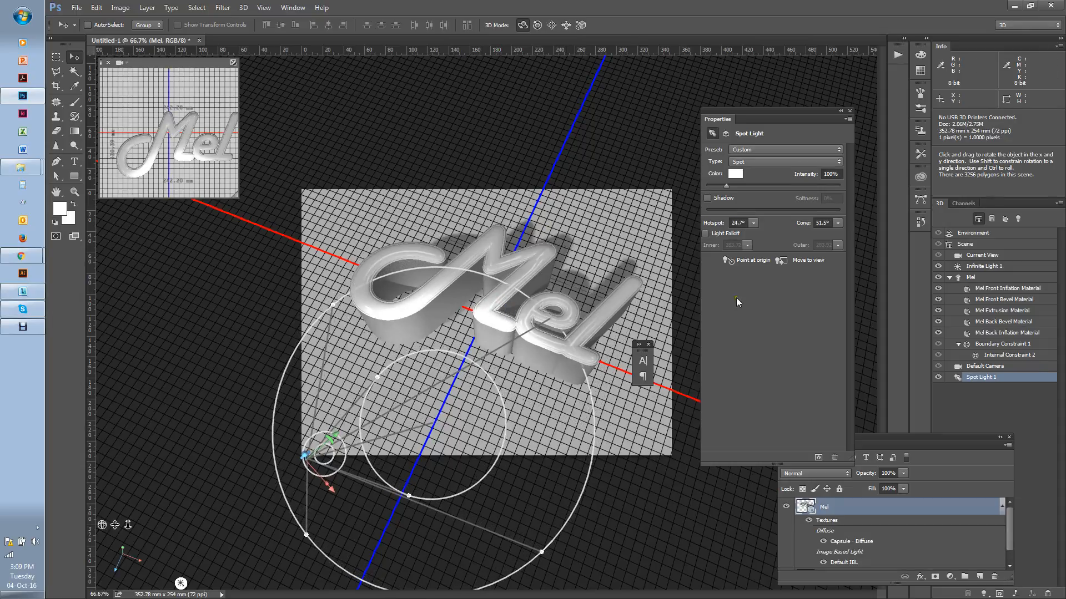
{"action": "mouse_move", "coordinate": [721, 185]}
{"action": "left_mouse_down"}
{"action": "mouse_move", "coordinate": [738, 199]}
{"action": "mouse_move", "coordinate": [716, 185]}
{"action": "left_mouse_up"}
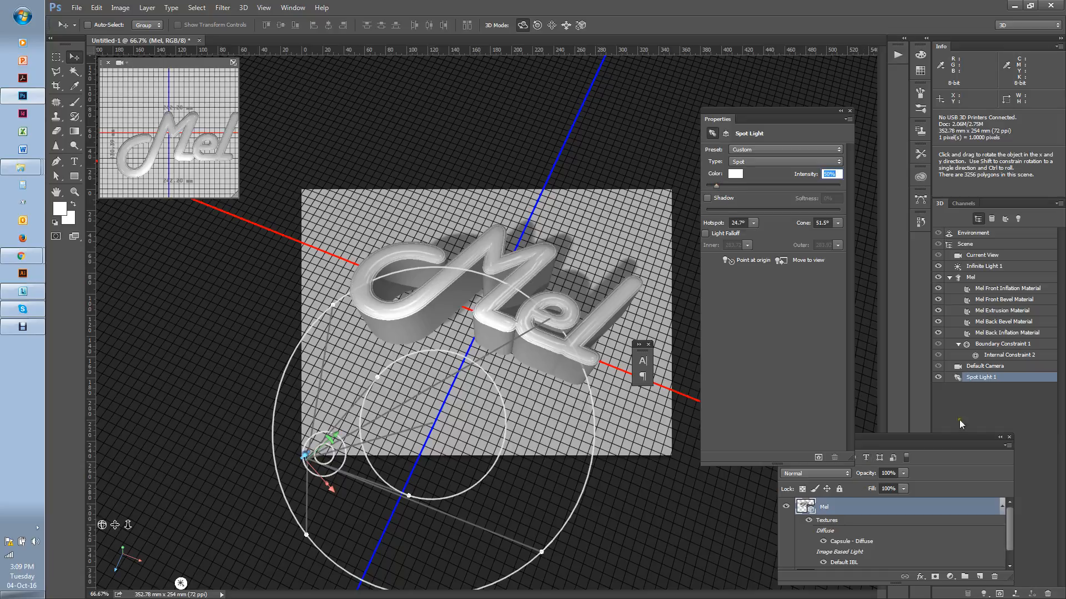
Select the Background layer to check the spot-lit text without guides, and reselect the Mel layer with all layers in view
{"action": "left_click_drag", "start_coordinate": [942, 437], "coordinate": [892, 202]}
{"action": "left_click_drag", "start_coordinate": [834, 347], "coordinate": [834, 469]}
{"action": "left_click", "coordinate": [811, 345]}
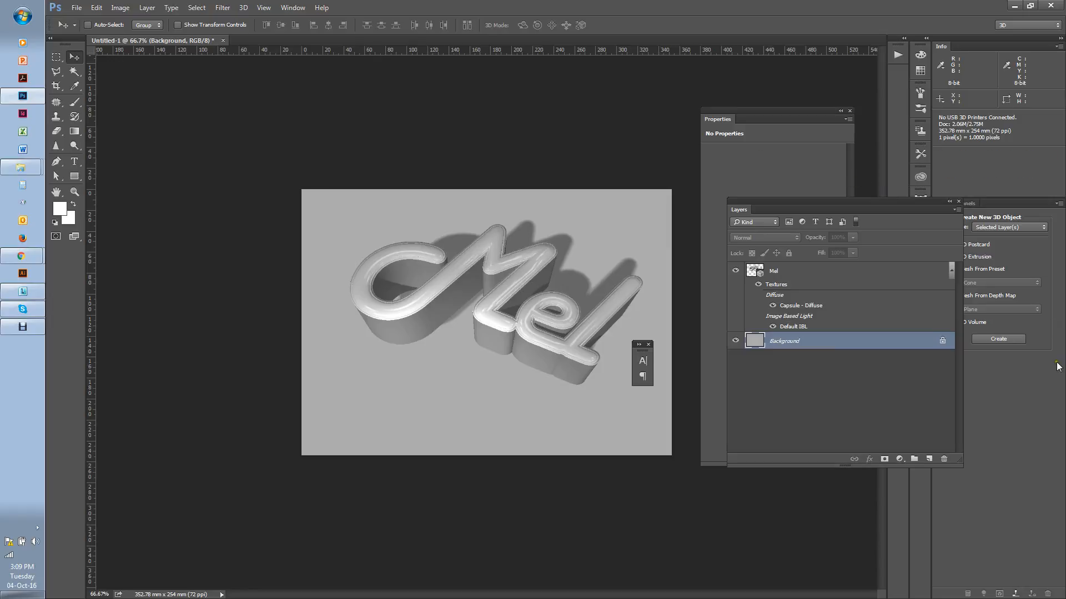
{"action": "left_click", "coordinate": [799, 161]}
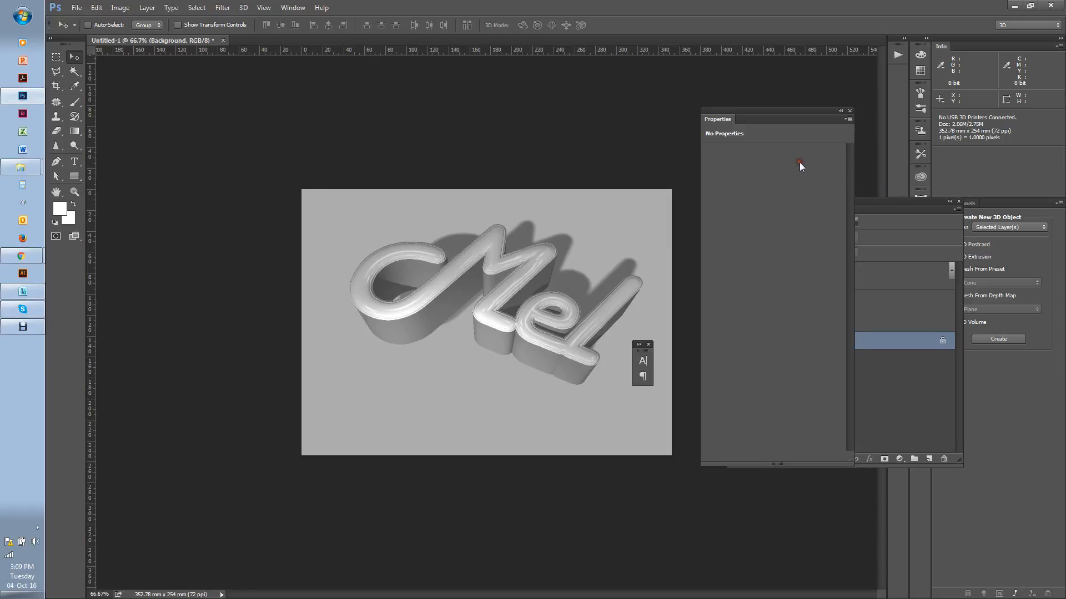
{"action": "left_click_drag", "start_coordinate": [923, 203], "coordinate": [874, 325]}
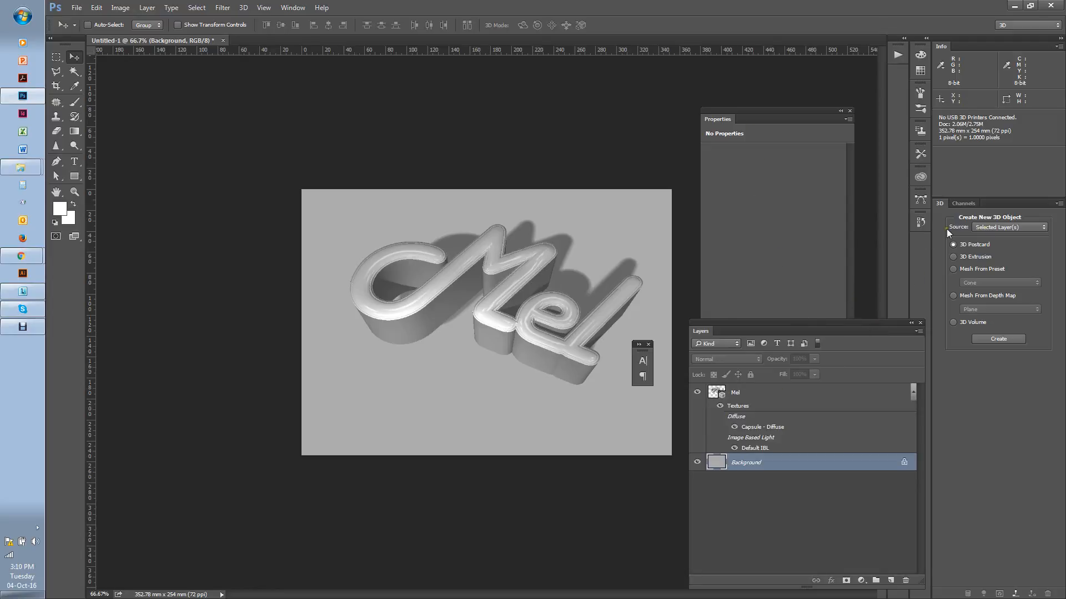
{"action": "left_click", "coordinate": [782, 397]}
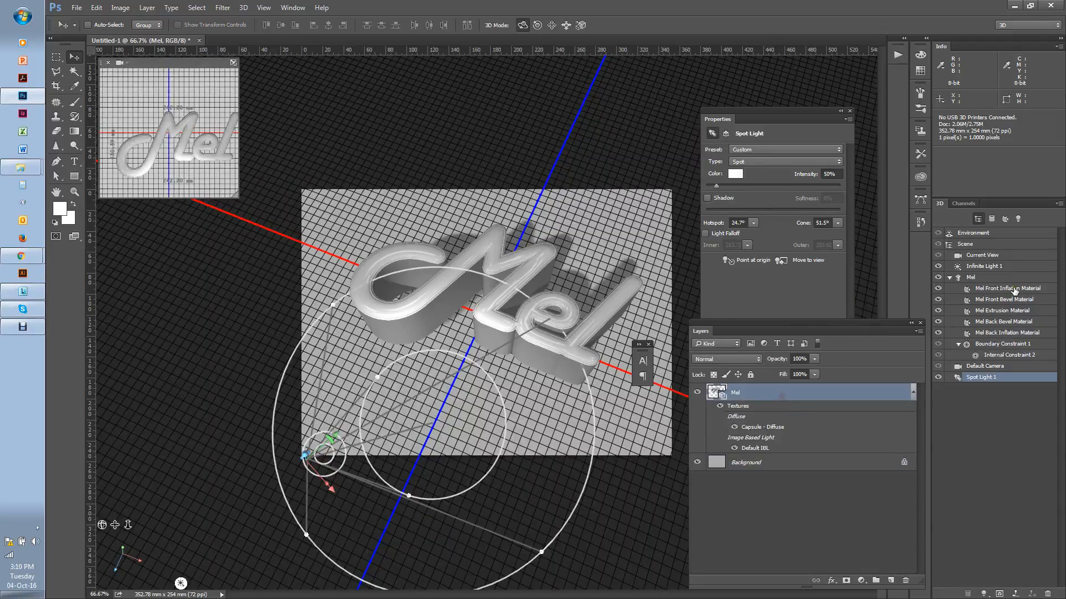
Select all five Mel materials, from Front Inflation to Back Inflation, and set their diffuse color to blue, RGB 25, 140, 238
{"action": "left_click", "coordinate": [984, 279]}
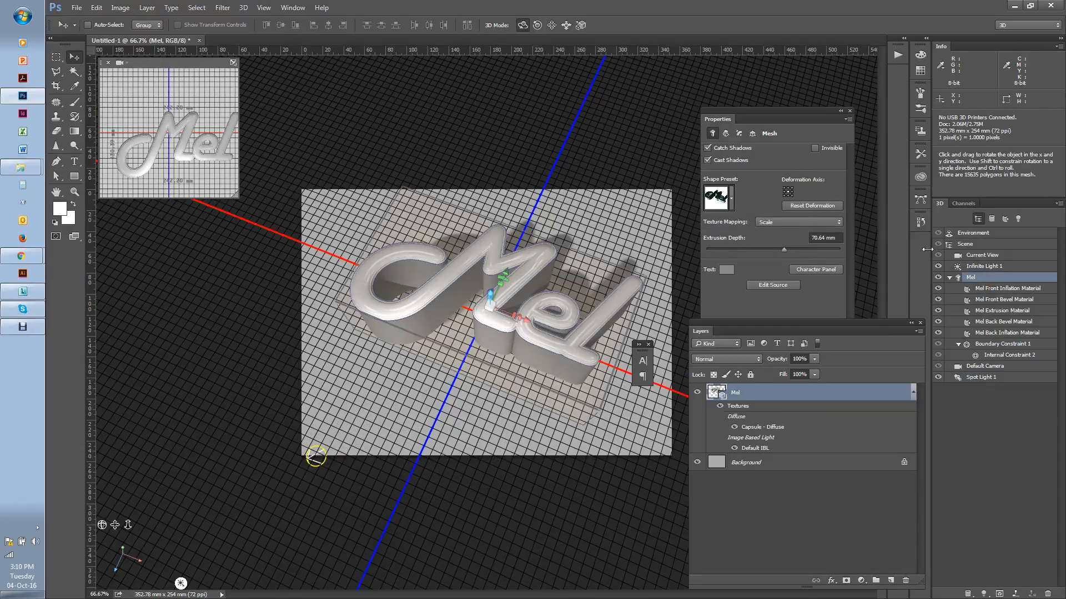
{"action": "left_click", "coordinate": [993, 289]}
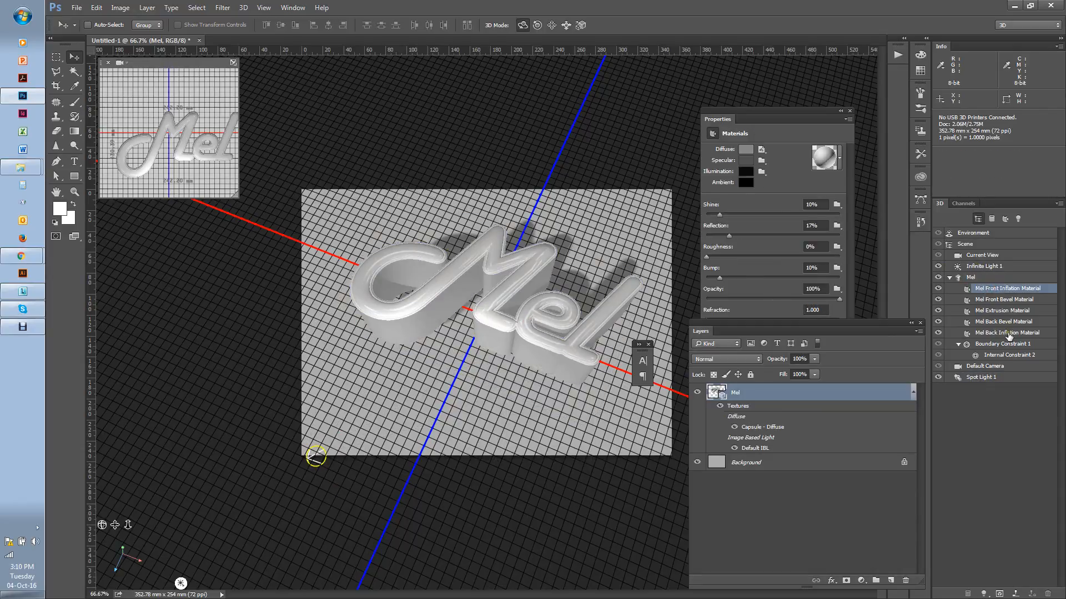
{"action": "left_click", "coordinate": [1009, 333], "text": "shift"}
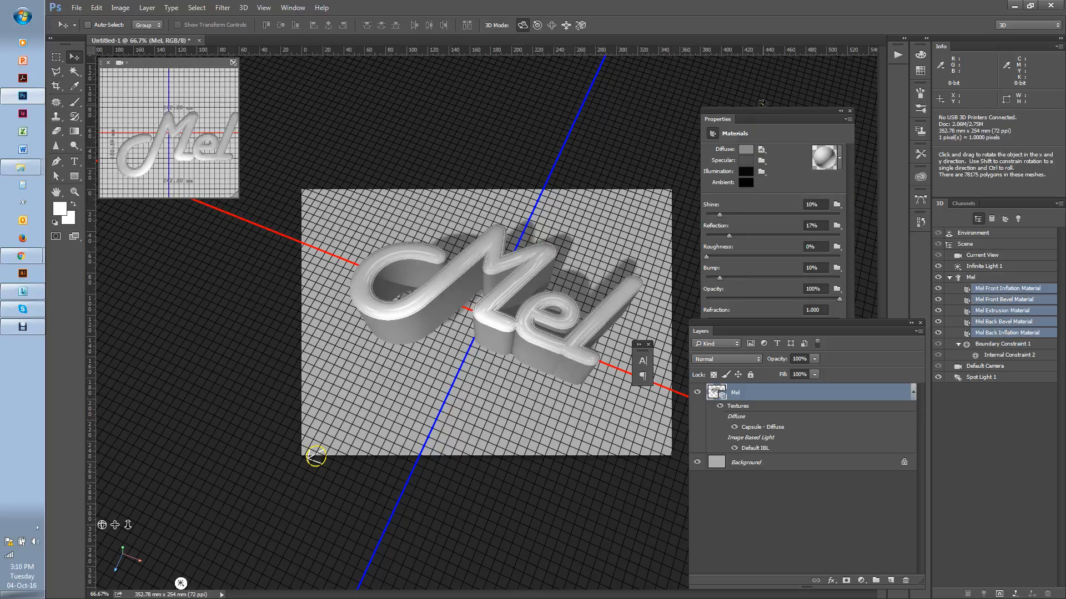
{"action": "left_click", "coordinate": [743, 150]}
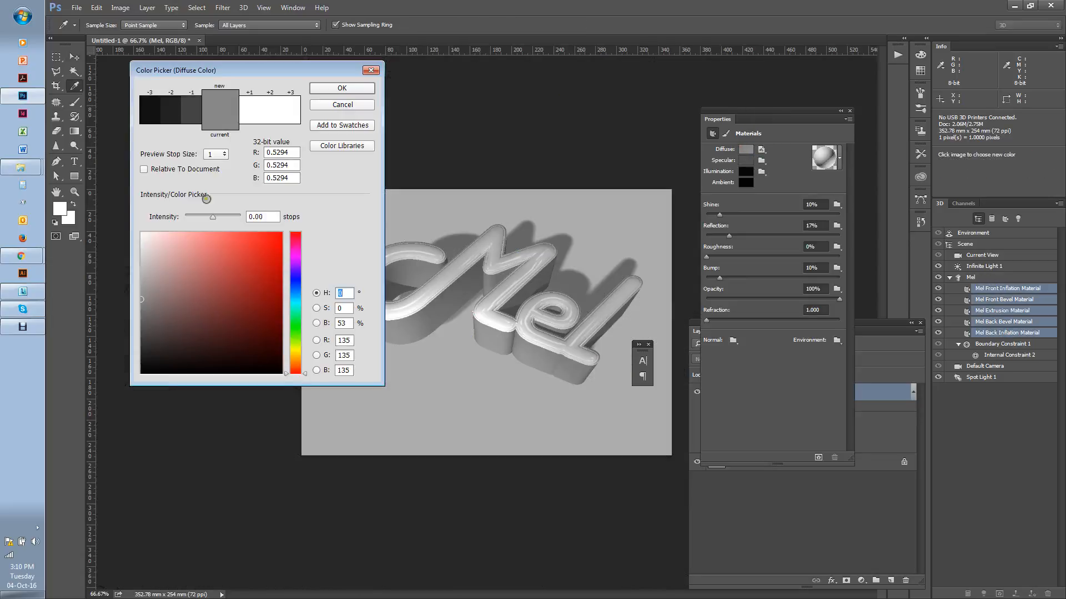
{"action": "mouse_move", "coordinate": [272, 258]}
{"action": "left_mouse_down"}
{"action": "mouse_move", "coordinate": [281, 255]}
{"action": "mouse_move", "coordinate": [267, 241]}
{"action": "left_mouse_up"}
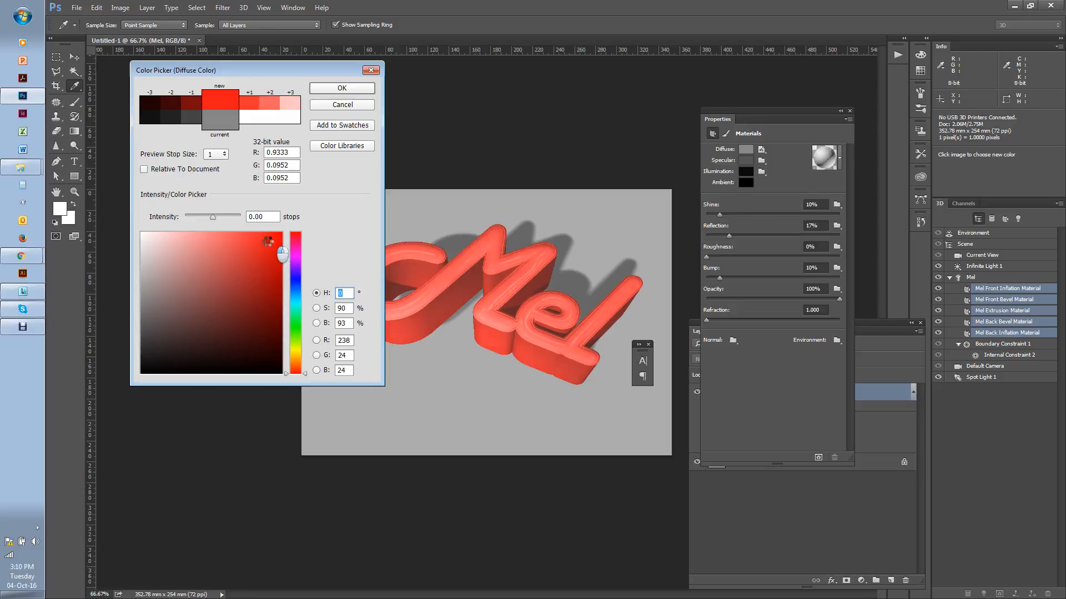
{"action": "left_click_drag", "start_coordinate": [293, 276], "coordinate": [296, 292]}
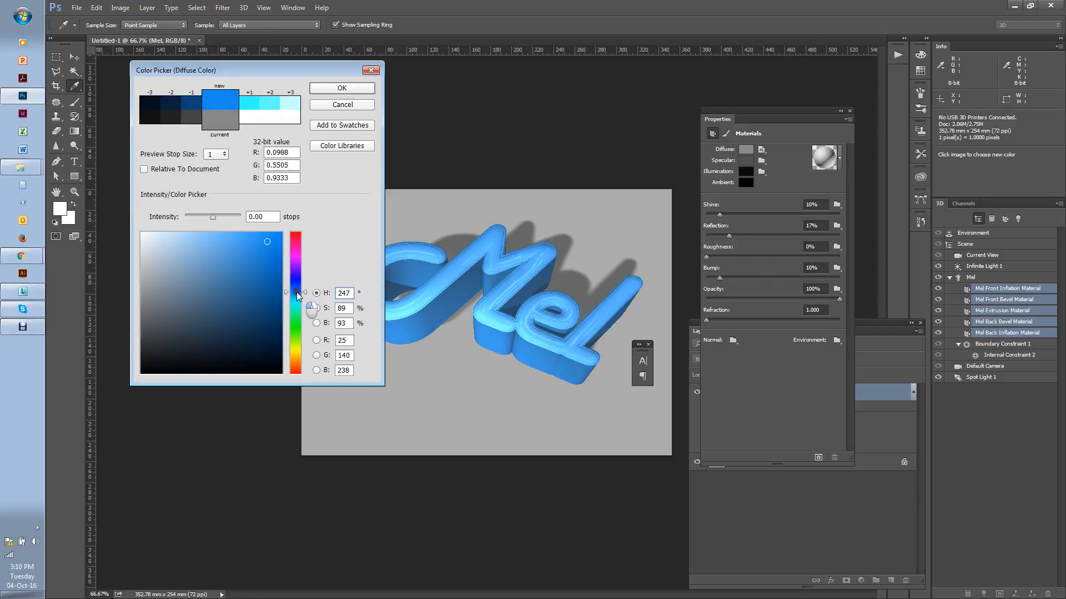
{"action": "left_click", "coordinate": [191, 103]}
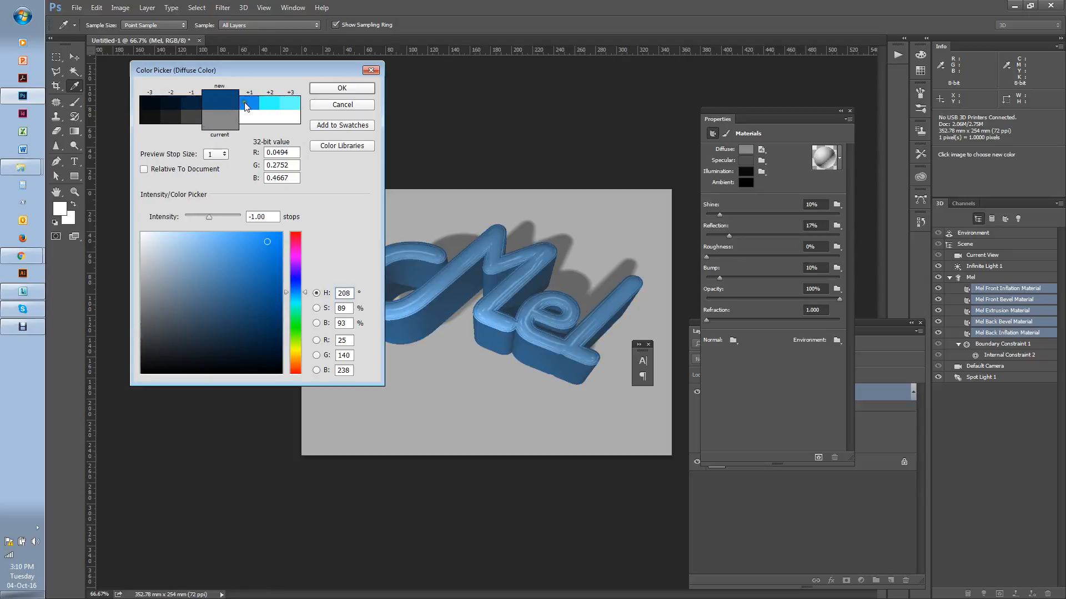
{"action": "left_click", "coordinate": [246, 104]}
{"action": "left_click", "coordinate": [331, 87]}
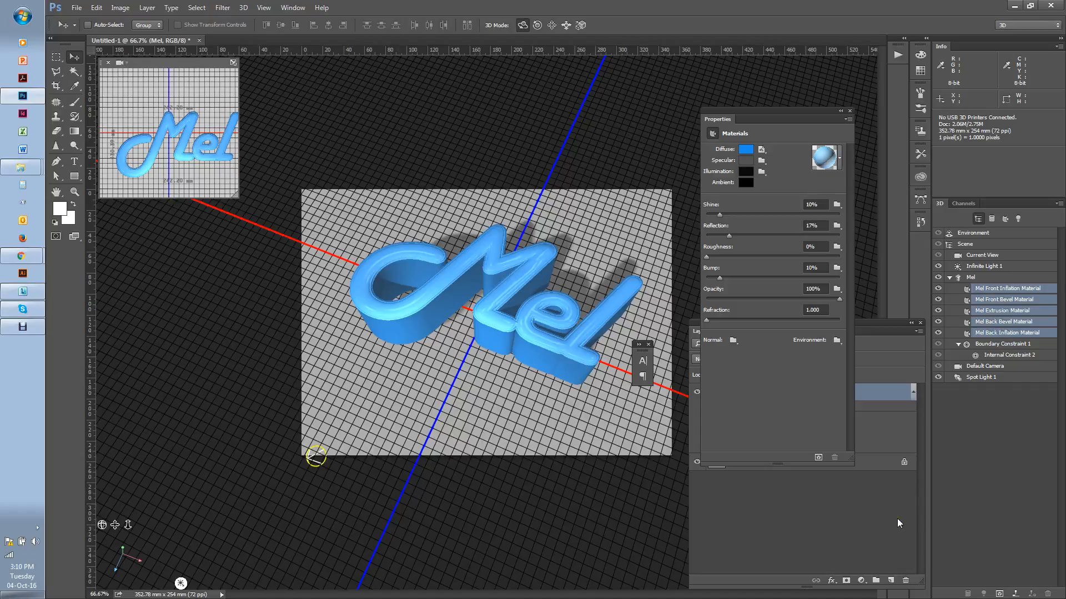
Try gray metallic material presets and the translucent blue glass preset on the five selected Mel materials
{"action": "left_click", "coordinate": [836, 160]}
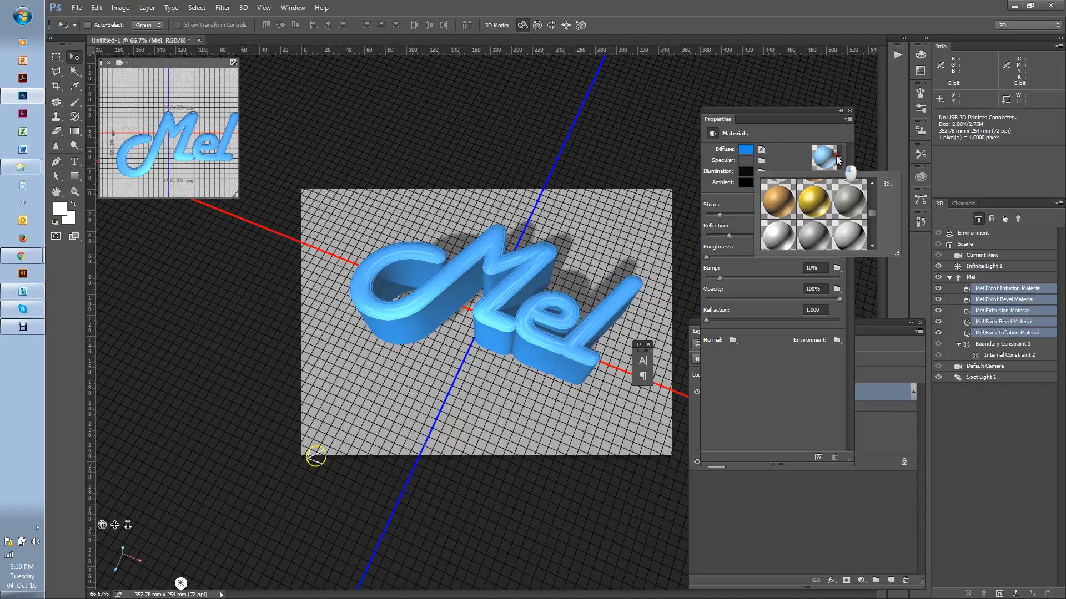
{"action": "left_click", "coordinate": [847, 204]}
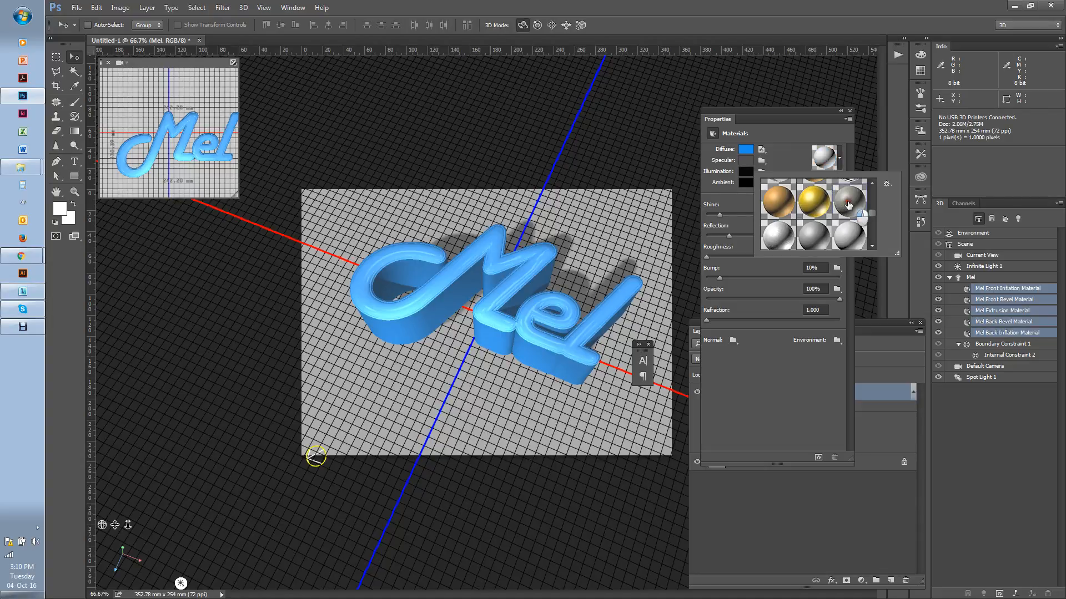
{"action": "left_click", "coordinate": [849, 232]}
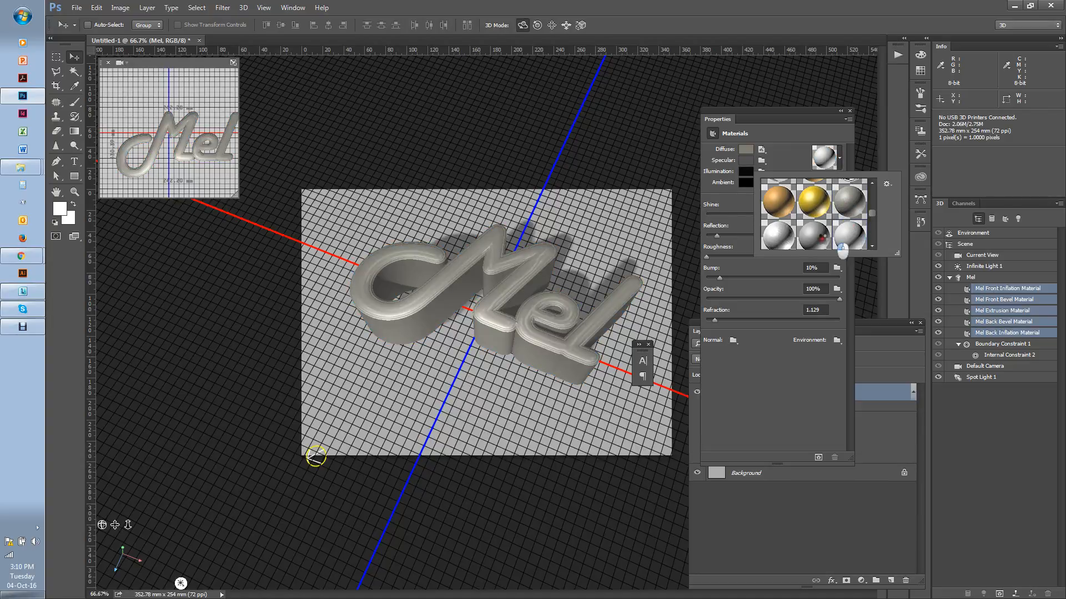
{"action": "scroll", "coordinate": [821, 222], "scroll_direction": "down", "scroll_amount": 2}
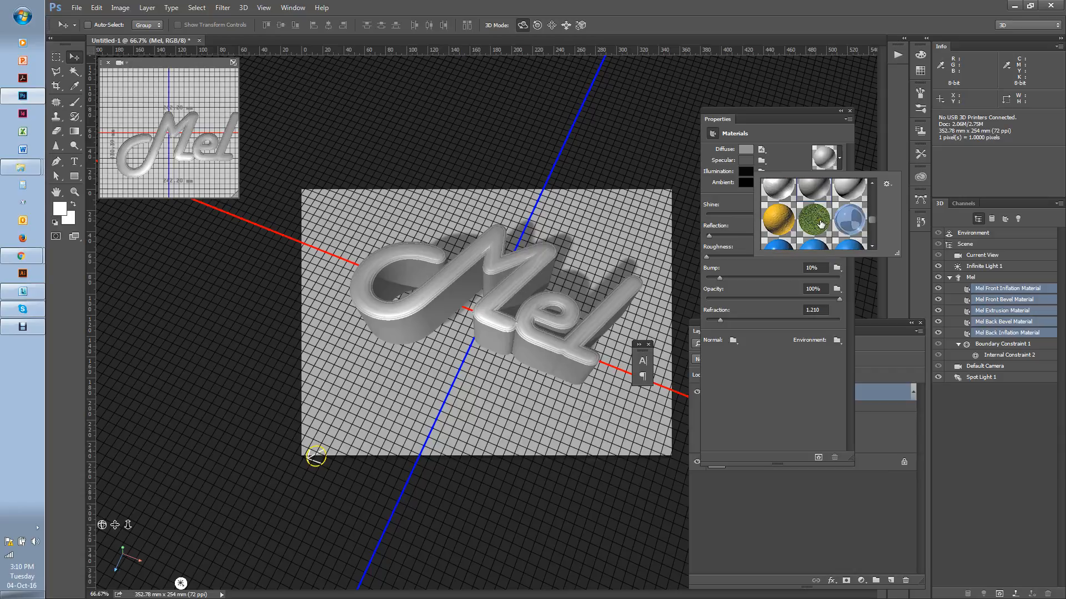
{"action": "left_click", "coordinate": [859, 224]}
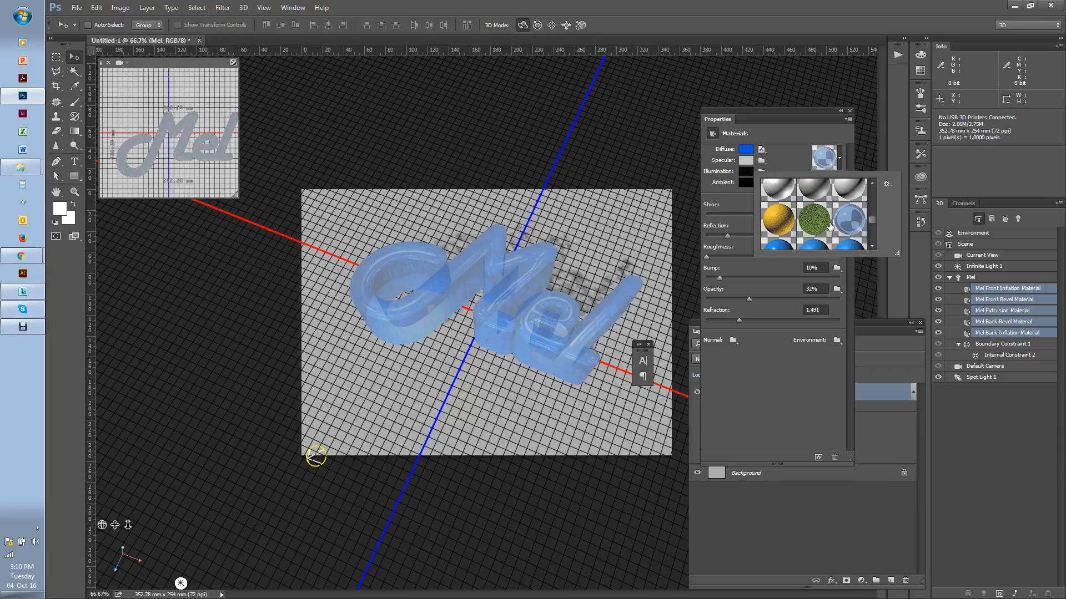
Try the orange metallic preset and a gray metallic preset on the Mel materials, and check the text without guides
{"action": "scroll", "coordinate": [827, 225], "scroll_direction": "up", "scroll_amount": 1}
{"action": "left_click", "coordinate": [776, 217]}
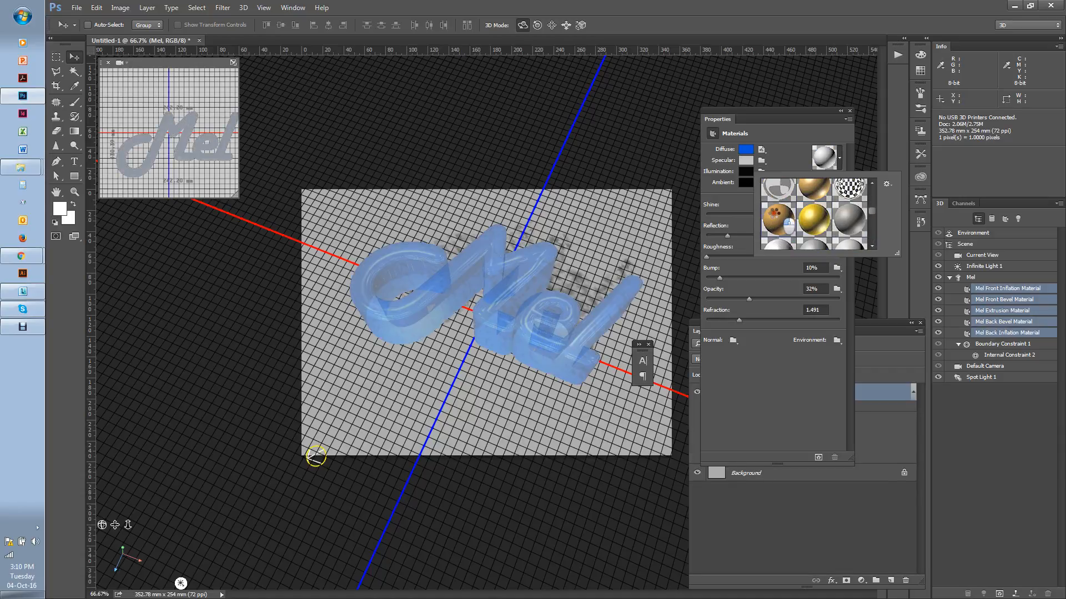
{"action": "scroll", "coordinate": [777, 216], "scroll_direction": "down", "scroll_amount": 5}
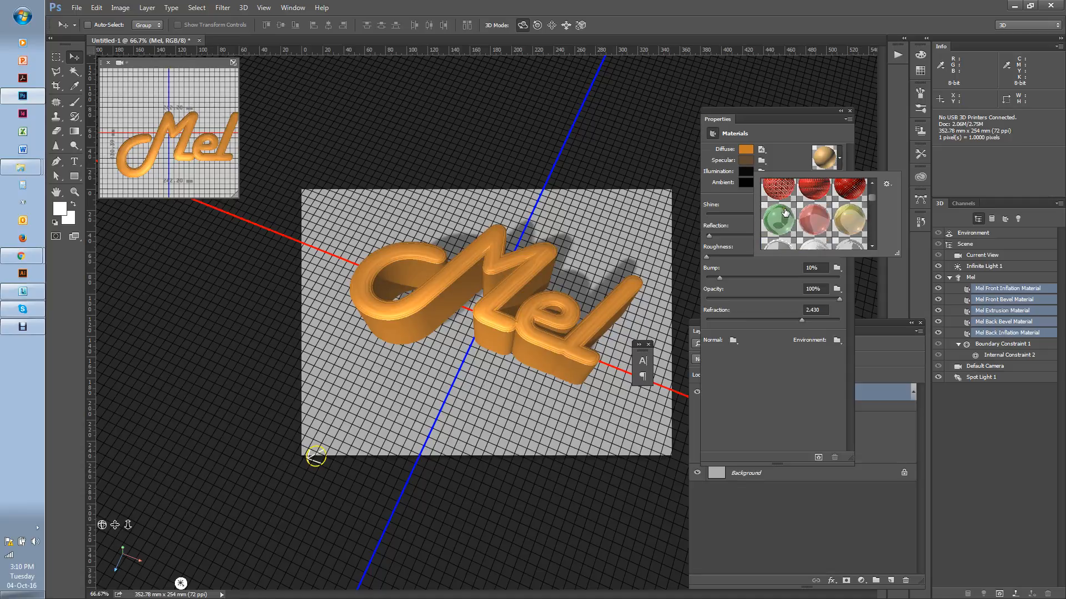
{"action": "scroll", "coordinate": [794, 207], "scroll_direction": "up", "scroll_amount": 4}
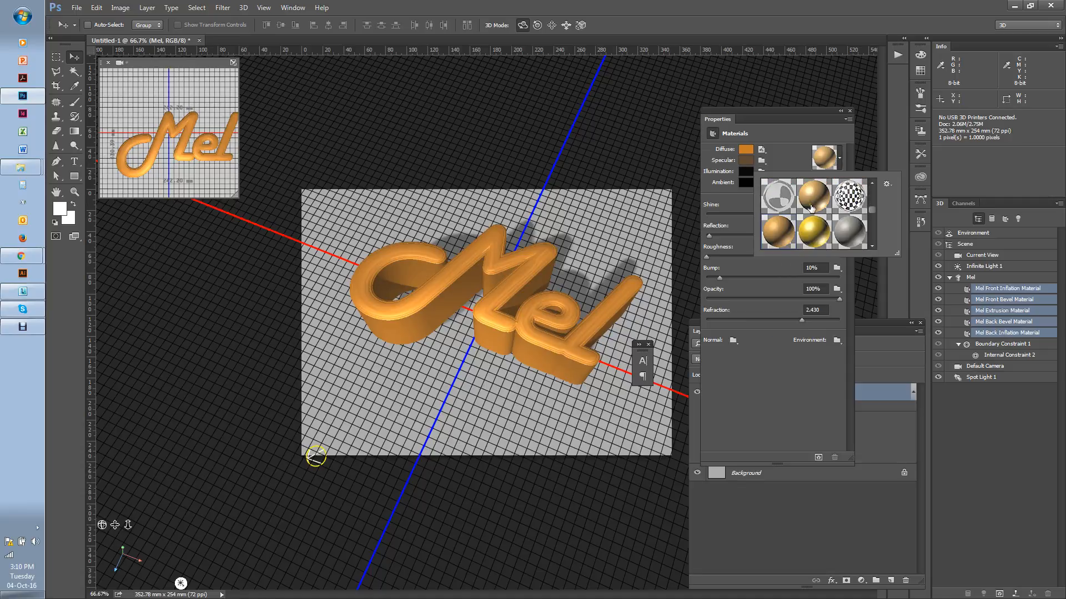
{"action": "left_click", "coordinate": [847, 216]}
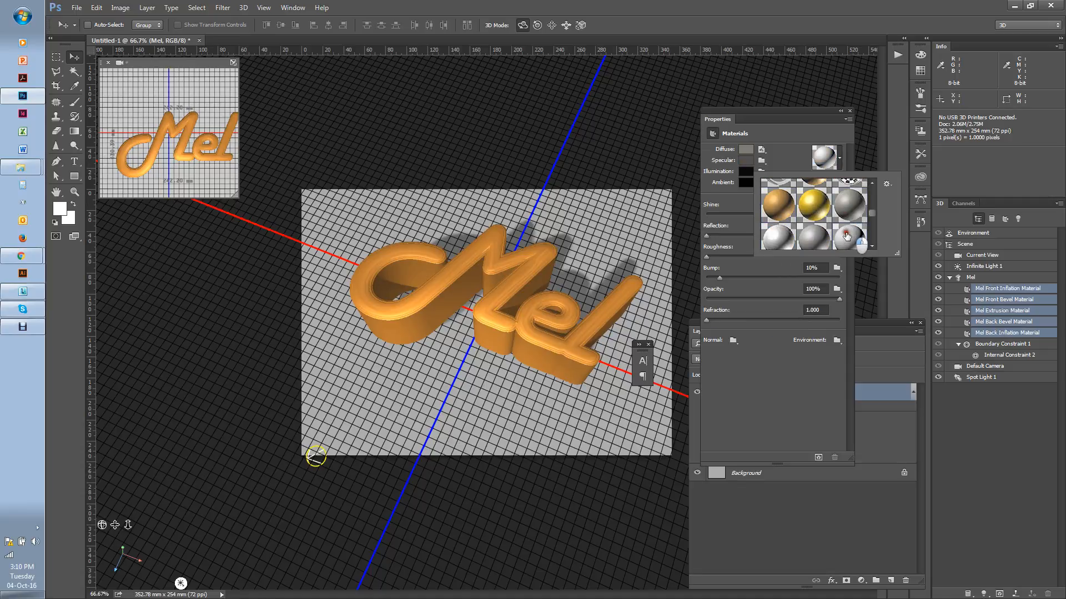
{"action": "left_click", "coordinate": [884, 567]}
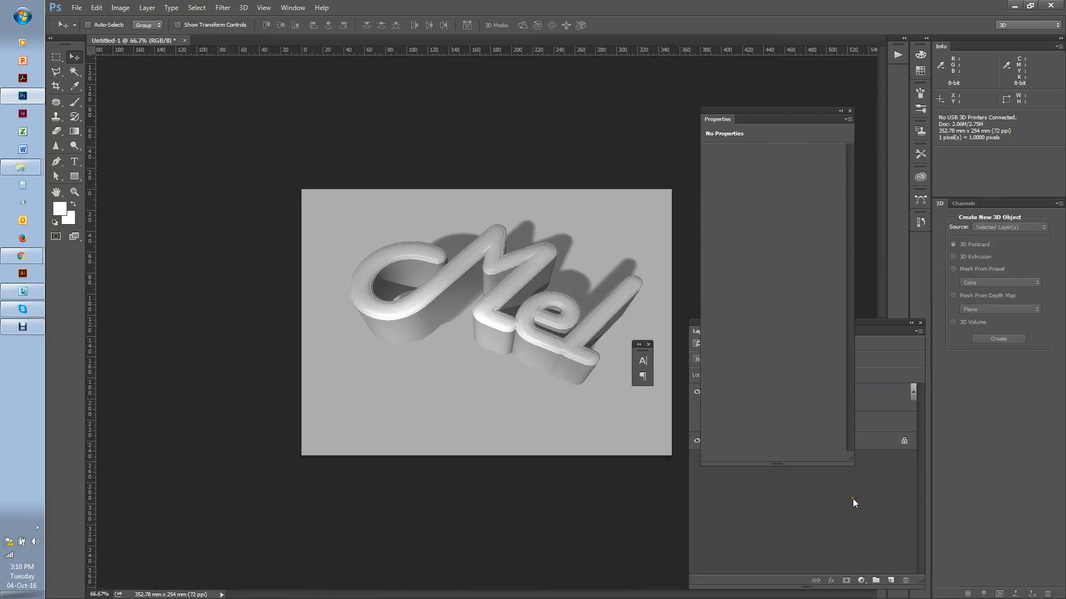
Undo all the material preset replacements, stepping the history back to the blue Set Material(s) Color state
{"action": "key", "text": "ctrl+z"}
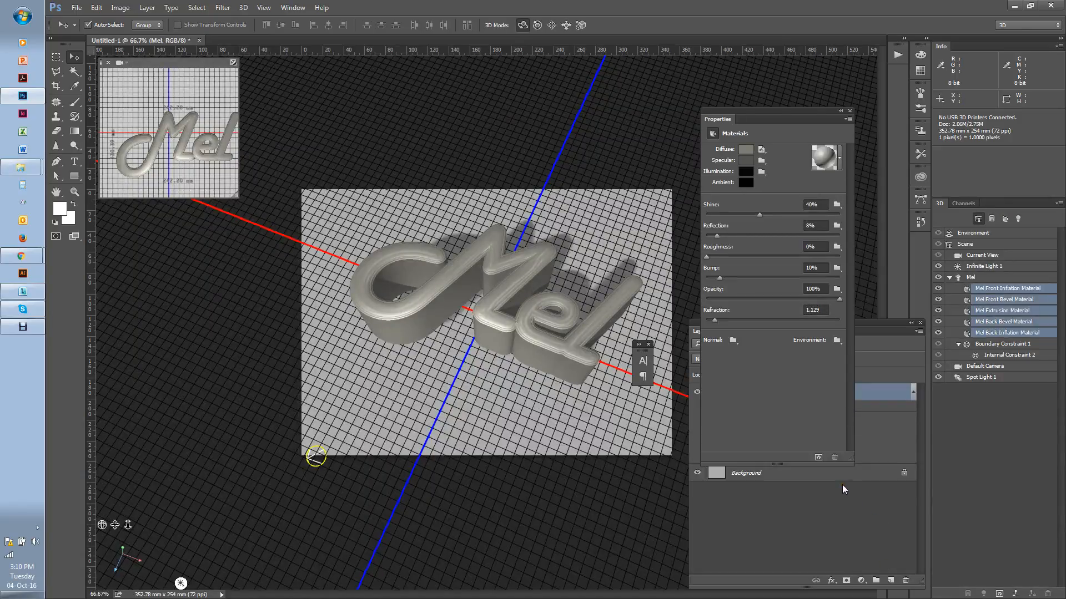
{"action": "left_click", "coordinate": [920, 222]}
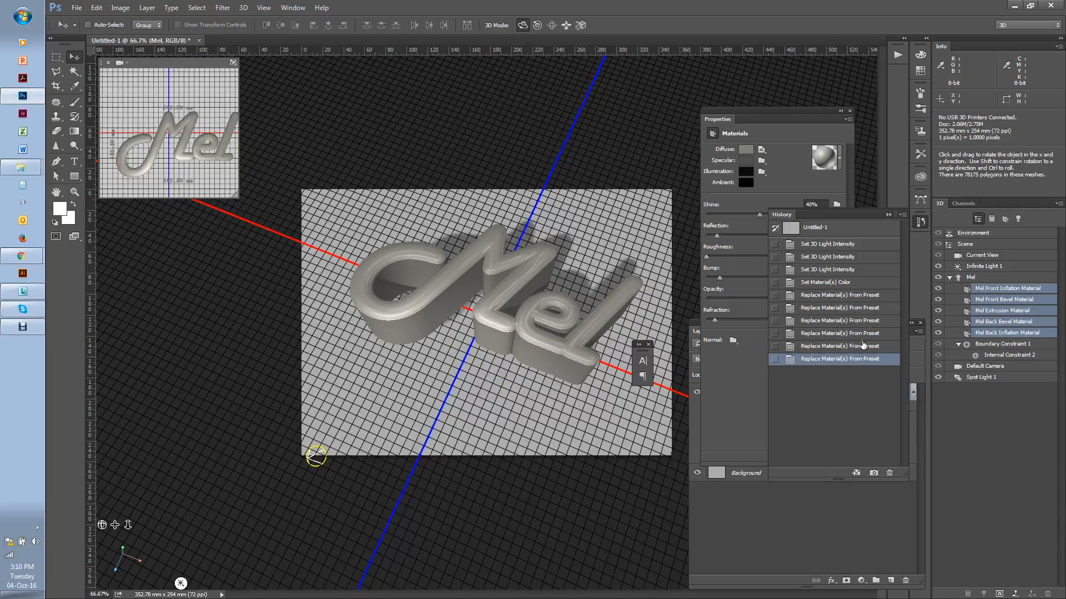
{"action": "left_click", "coordinate": [861, 345]}
{"action": "left_click", "coordinate": [858, 334]}
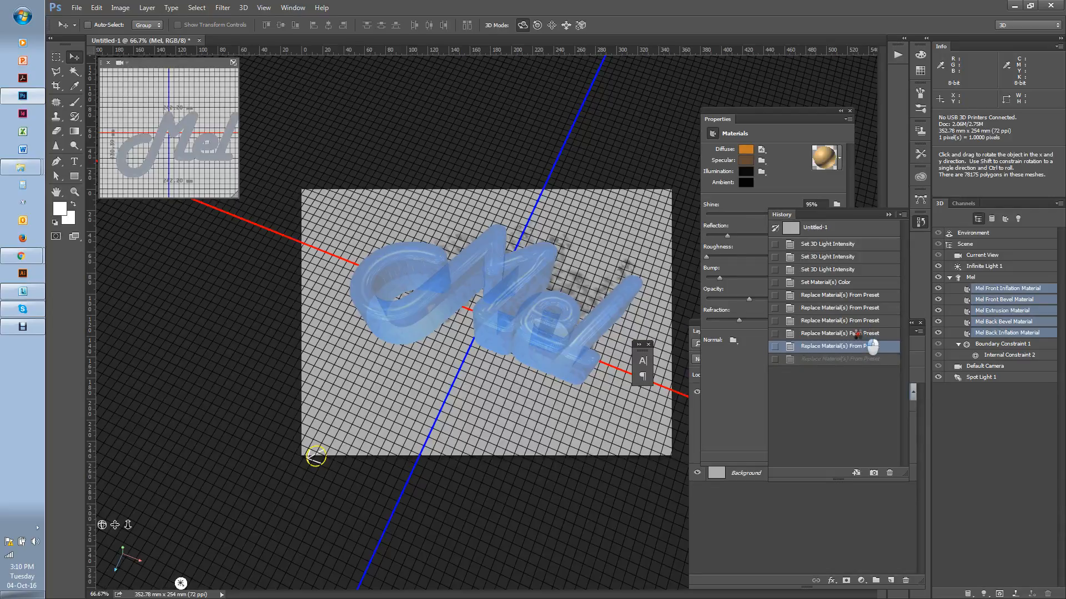
{"action": "left_click", "coordinate": [853, 322]}
{"action": "left_click", "coordinate": [850, 309]}
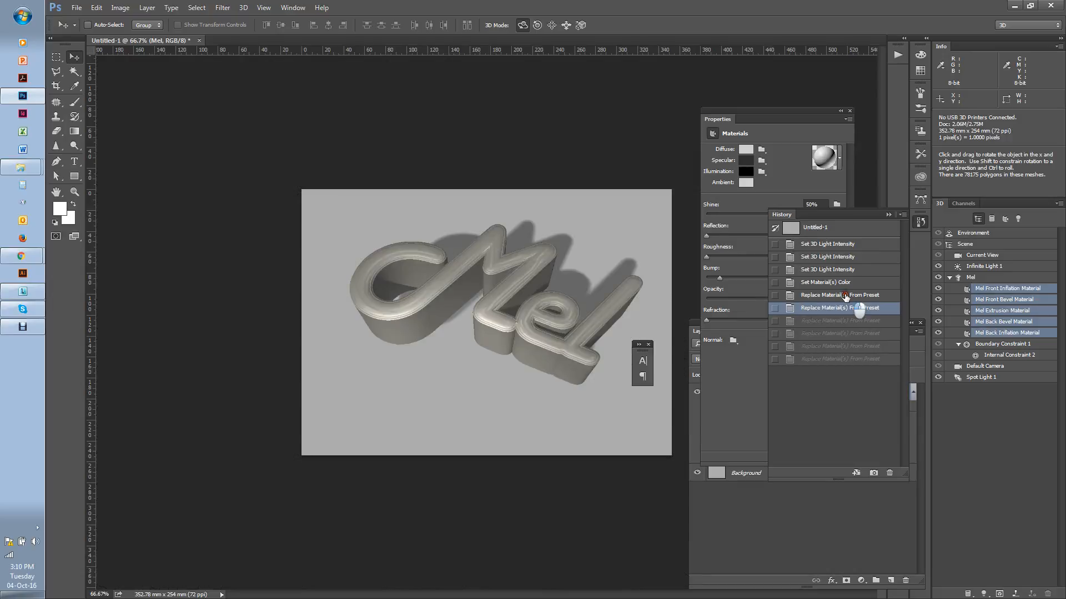
{"action": "left_click", "coordinate": [845, 295]}
{"action": "left_click", "coordinate": [835, 283]}
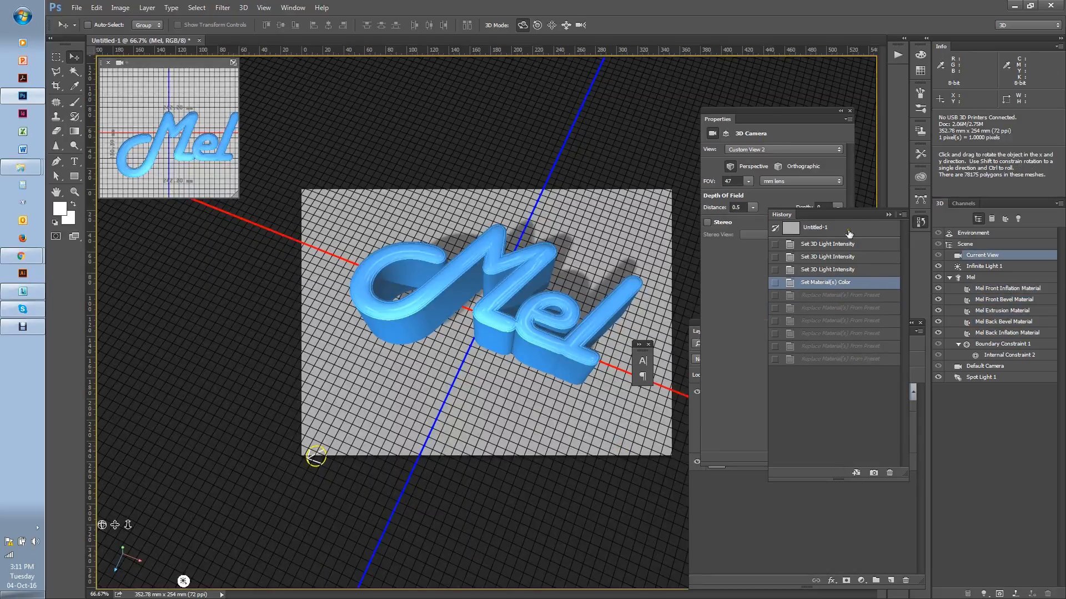
{"action": "left_click", "coordinate": [884, 215]}
Select the Mel mesh and set its front cap's bevel contour to the straight diagonal profile
{"action": "left_click", "coordinate": [990, 278]}
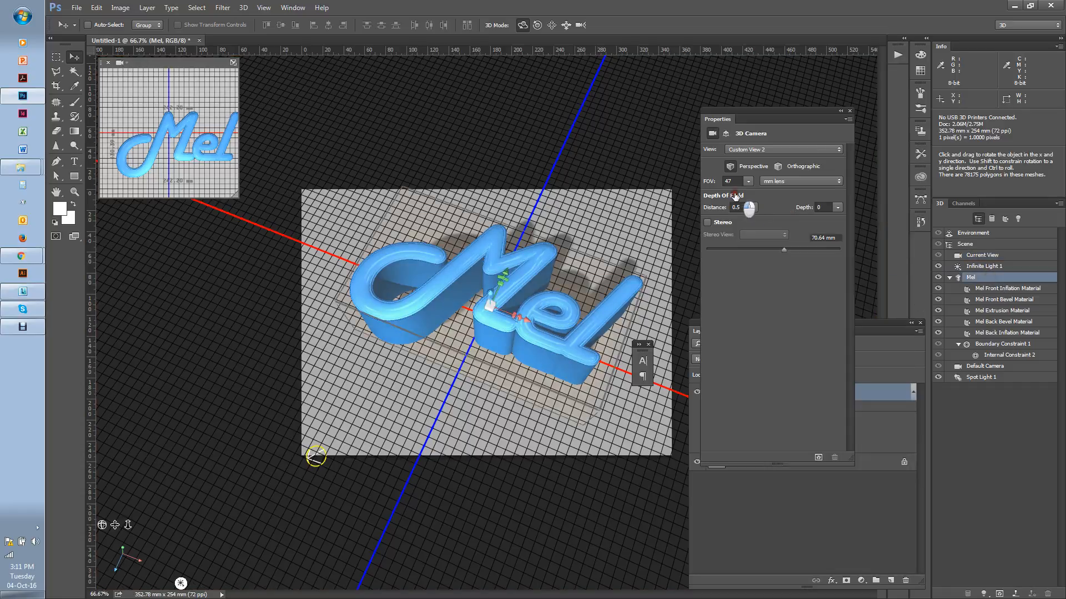
{"action": "left_click", "coordinate": [739, 134]}
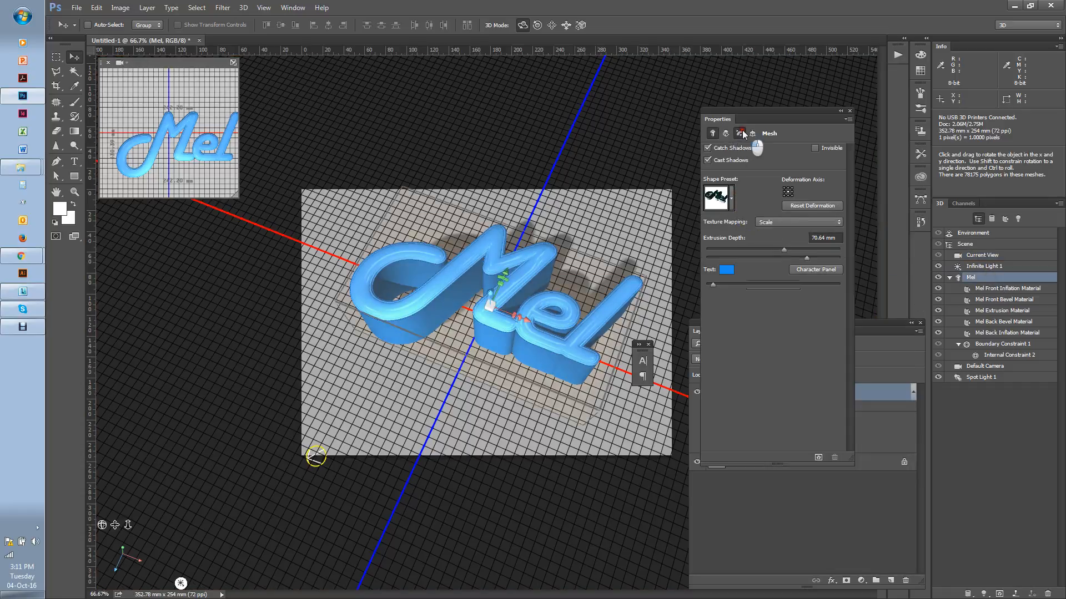
{"action": "left_click", "coordinate": [806, 199]}
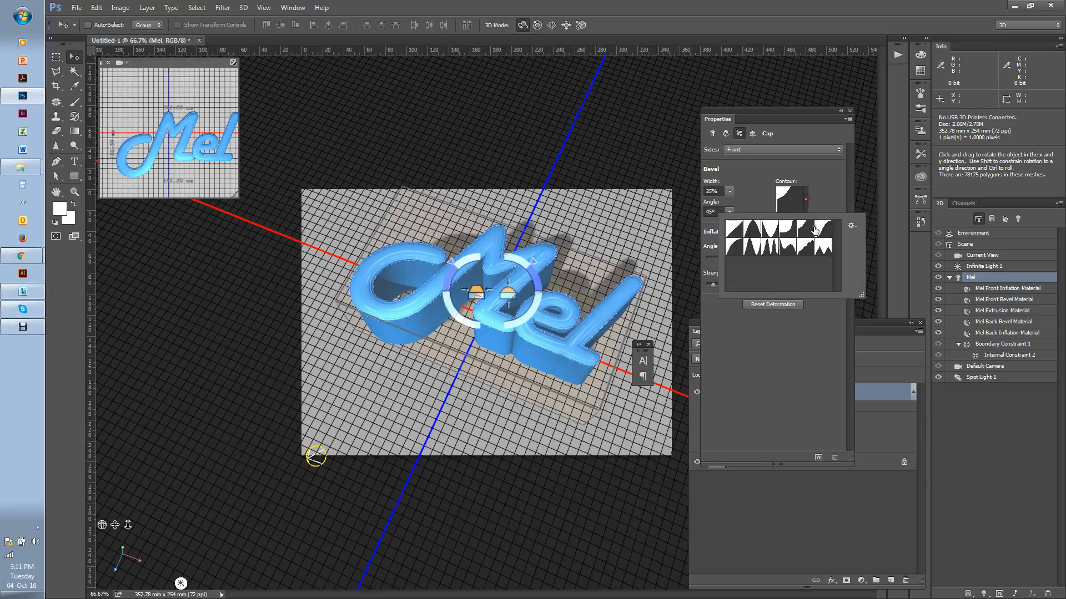
{"action": "left_click", "coordinate": [739, 235]}
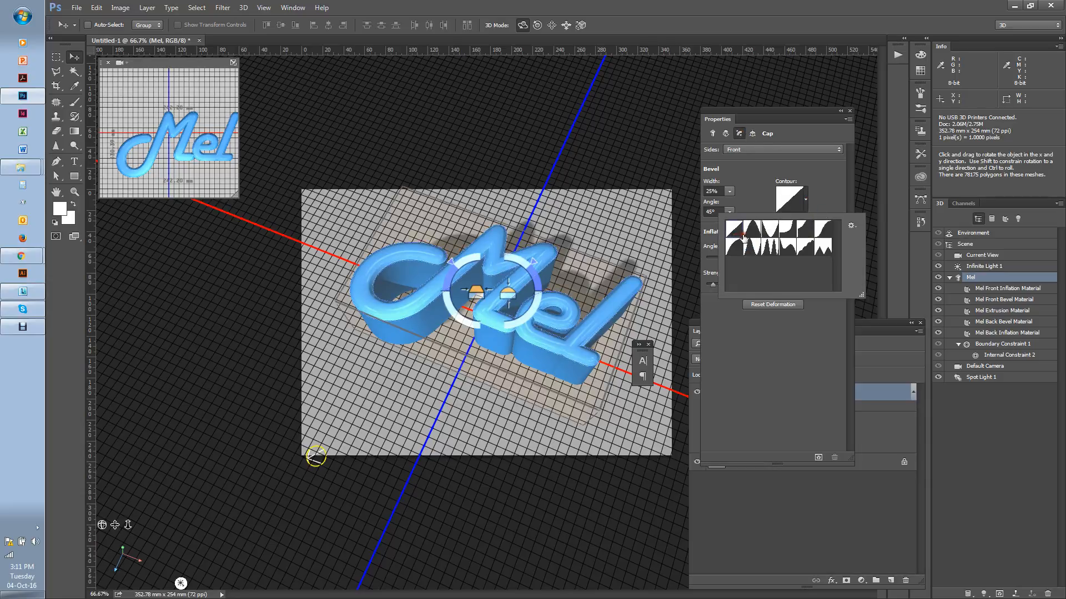
{"action": "left_click", "coordinate": [767, 182]}
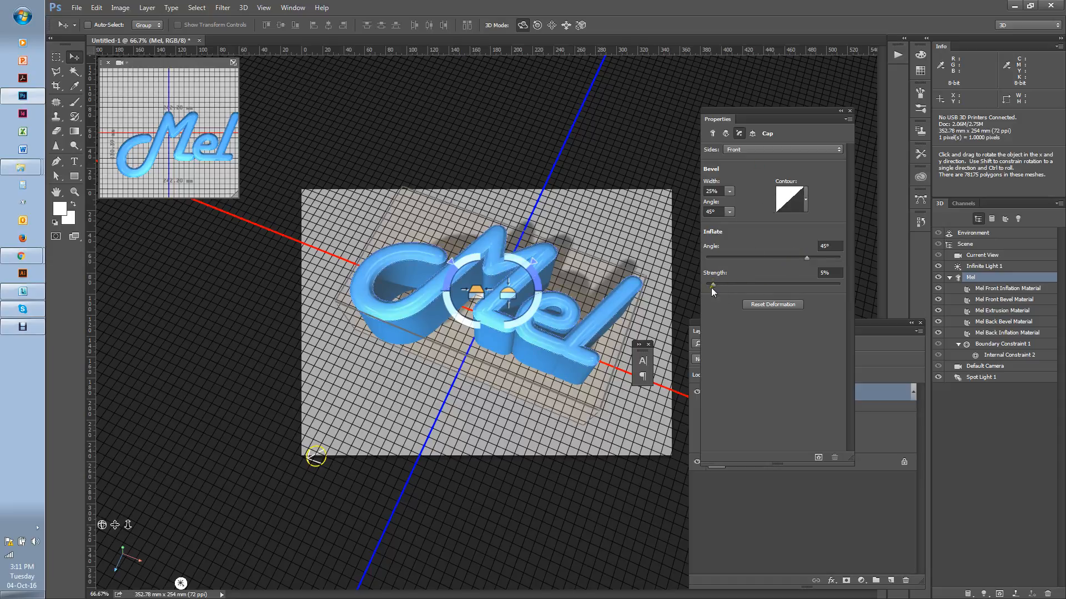
Set the front cap's inflate strength to 2%, inflate angle to -27° and bevel width to 16%, and view the text without guides
{"action": "left_click_drag", "start_coordinate": [714, 284], "coordinate": [709, 287]}
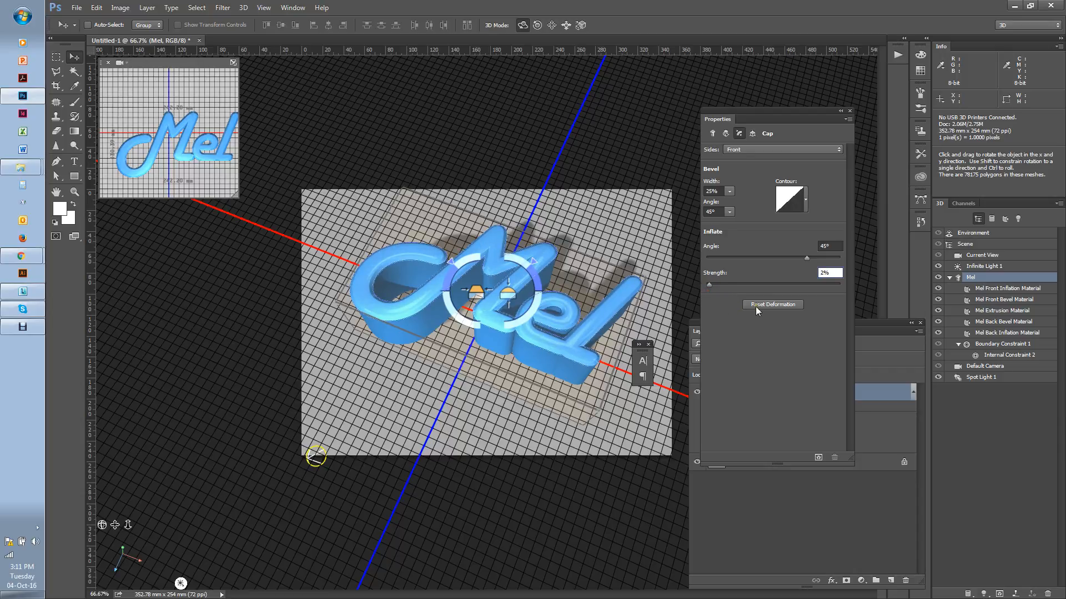
{"action": "left_click", "coordinate": [753, 257]}
{"action": "left_click", "coordinate": [729, 191]}
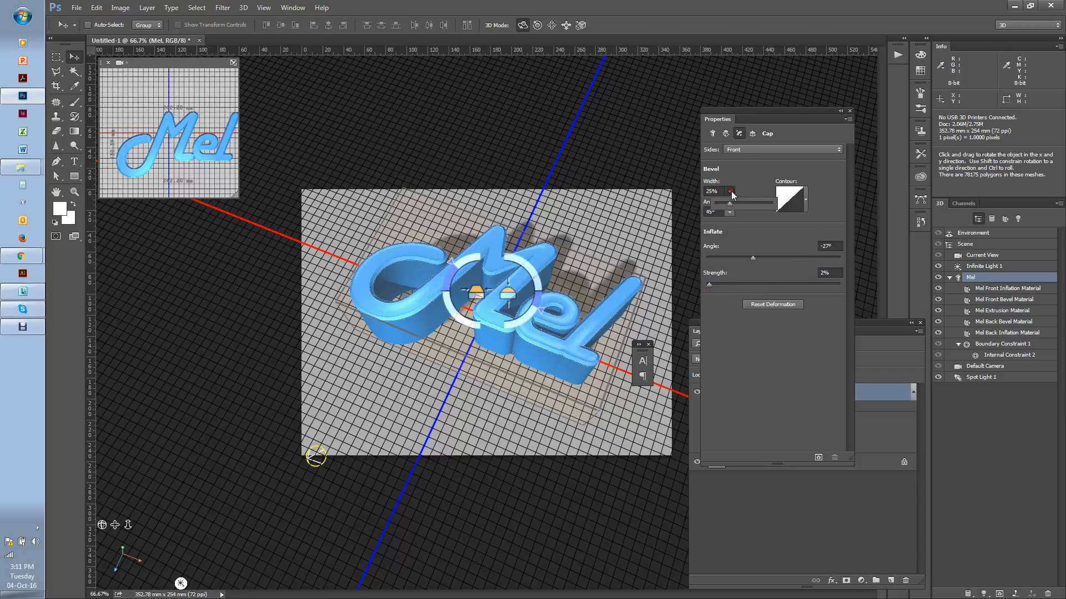
{"action": "left_click_drag", "start_coordinate": [728, 208], "coordinate": [726, 209]}
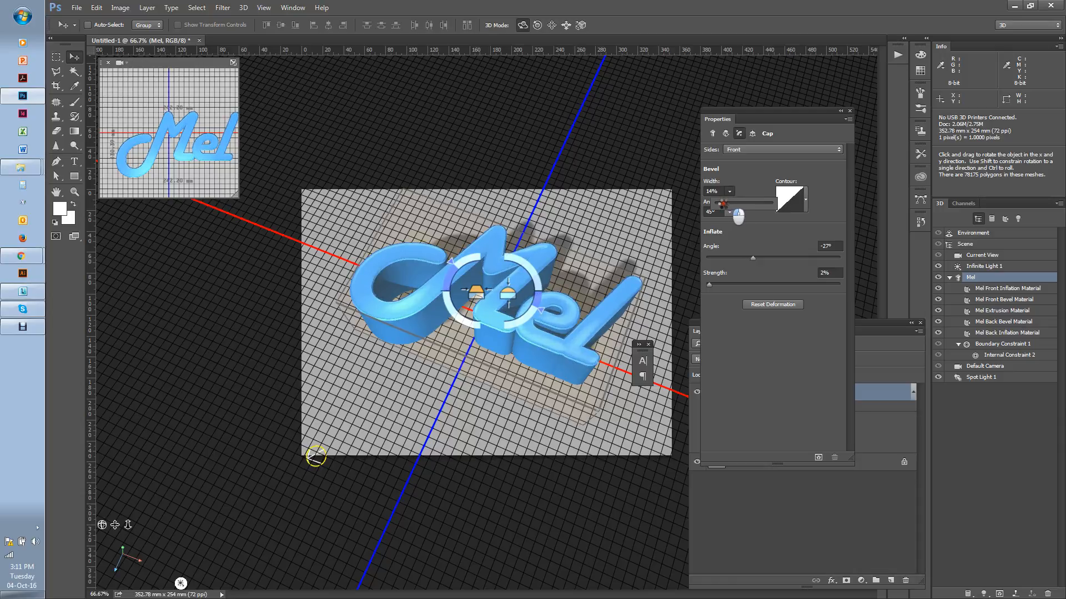
{"action": "left_click", "coordinate": [712, 286]}
{"action": "left_click", "coordinate": [569, 412]}
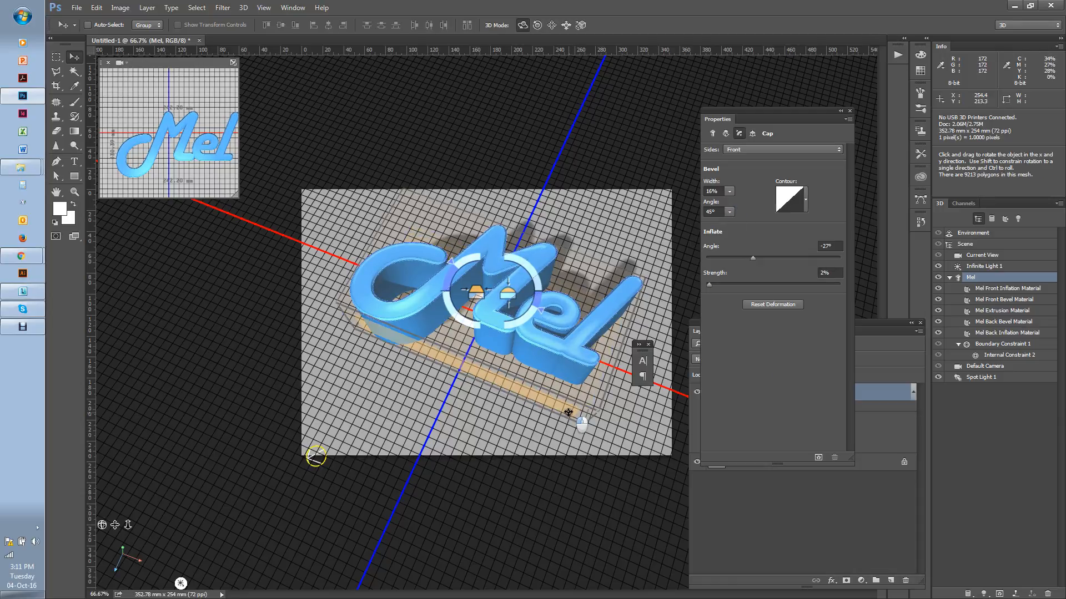
{"action": "left_click", "coordinate": [858, 531]}
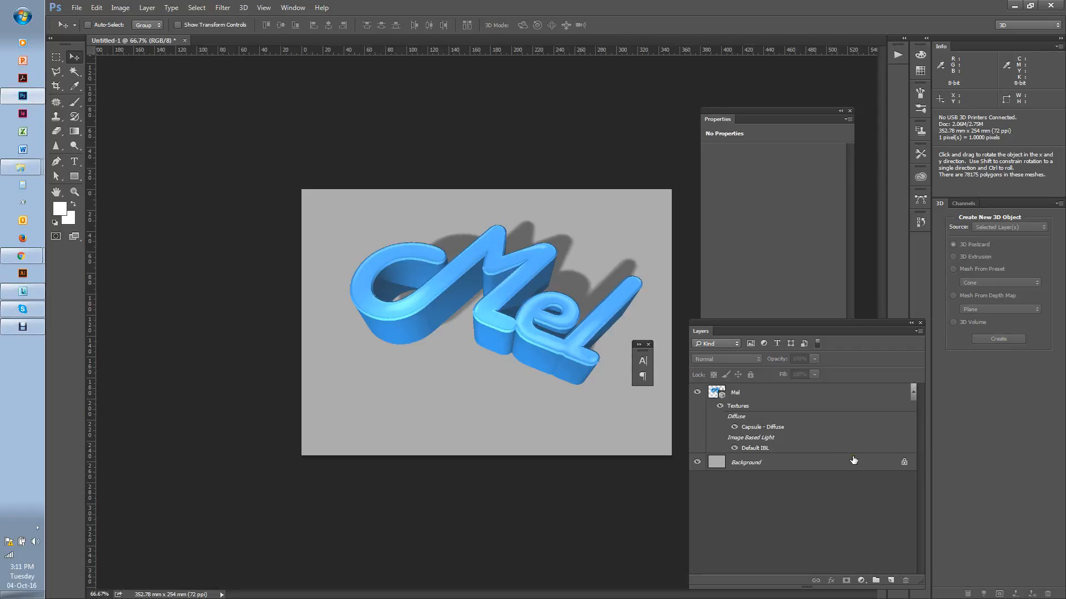
{"action": "left_click", "coordinate": [867, 469]}
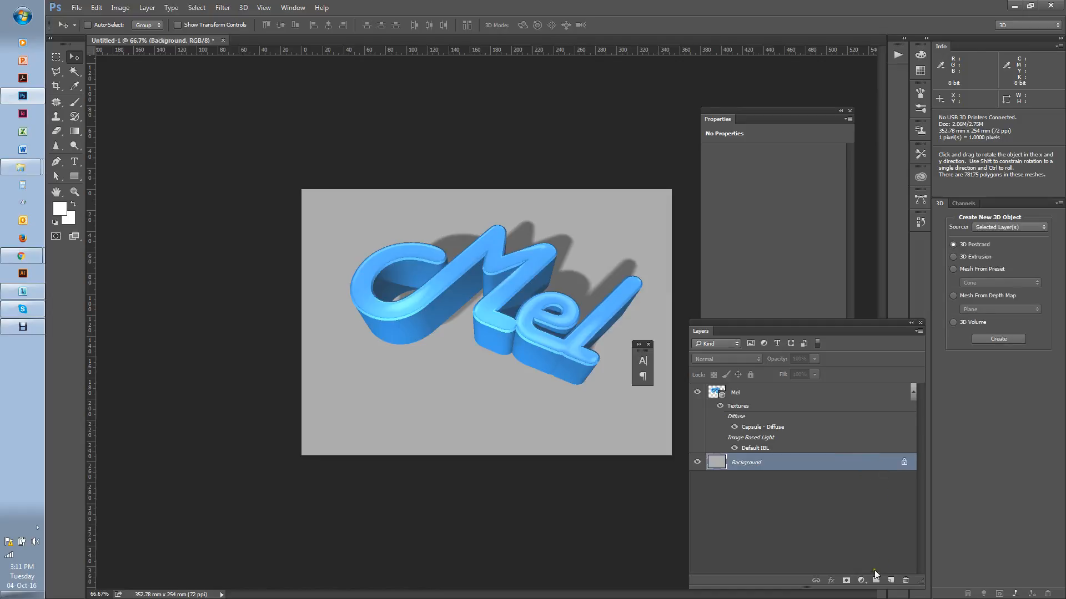
{"action": "left_click", "coordinate": [861, 581]}
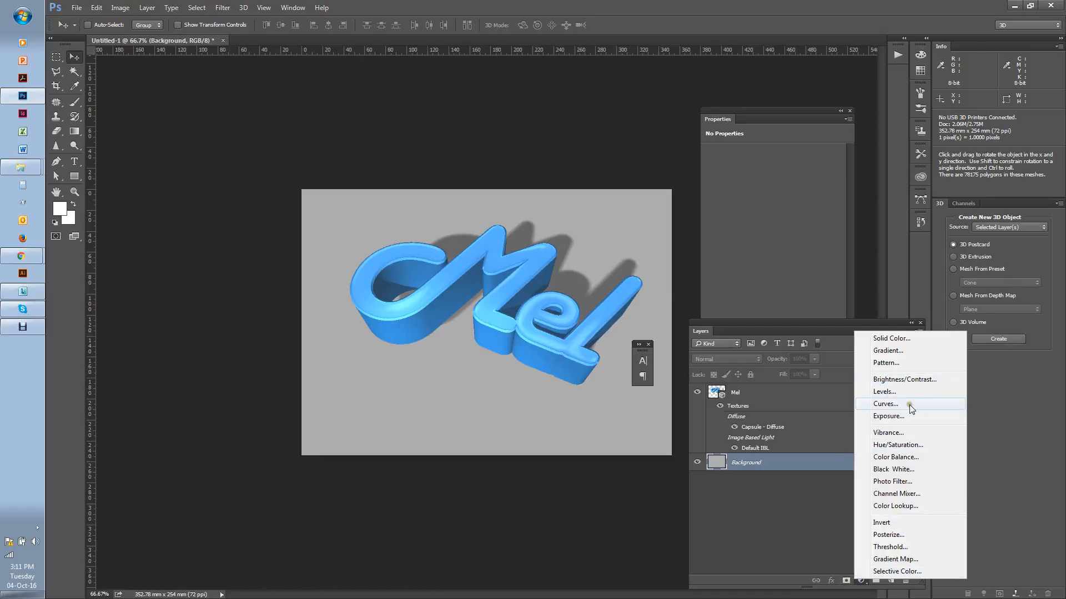
{"action": "left_click", "coordinate": [900, 355]}
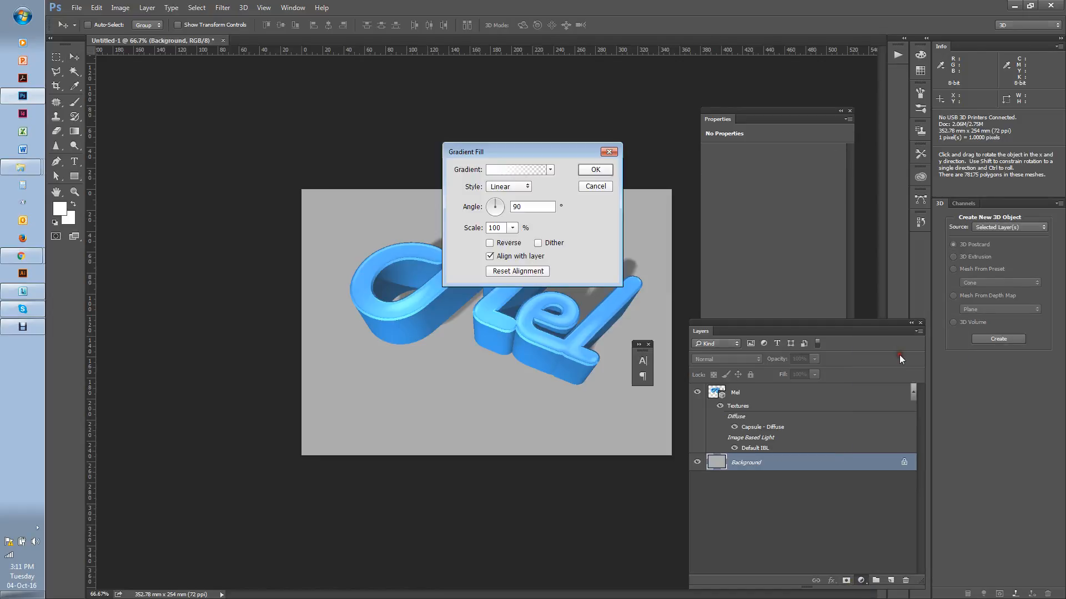
{"action": "left_click", "coordinate": [596, 186]}
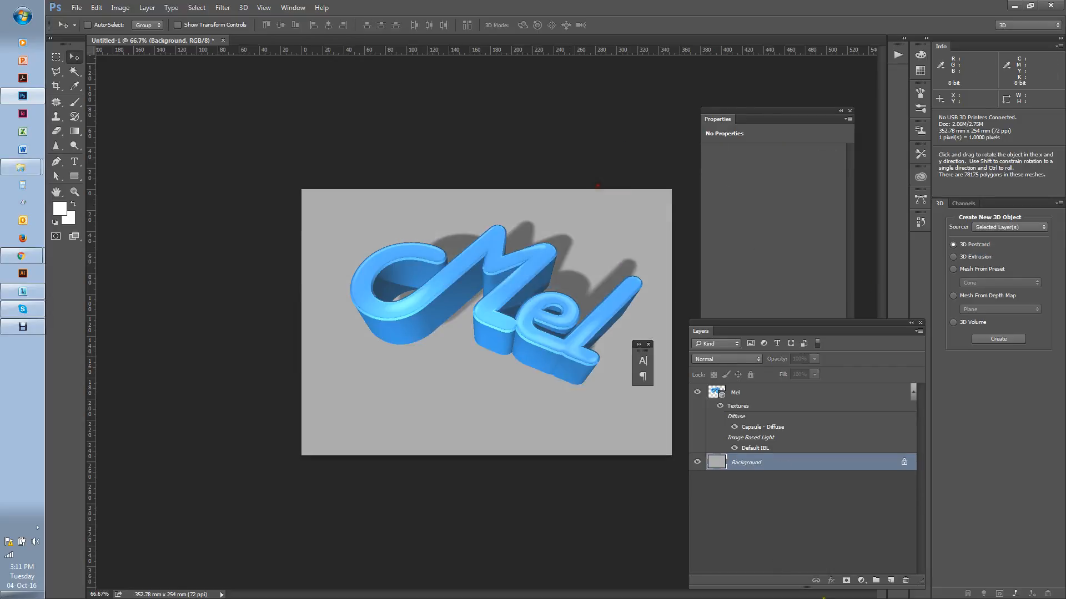
Unlock the Background layer and add a Gradient Overlay layer style to it
{"action": "left_click", "coordinate": [793, 461]}
{"action": "left_click", "coordinate": [904, 463]}
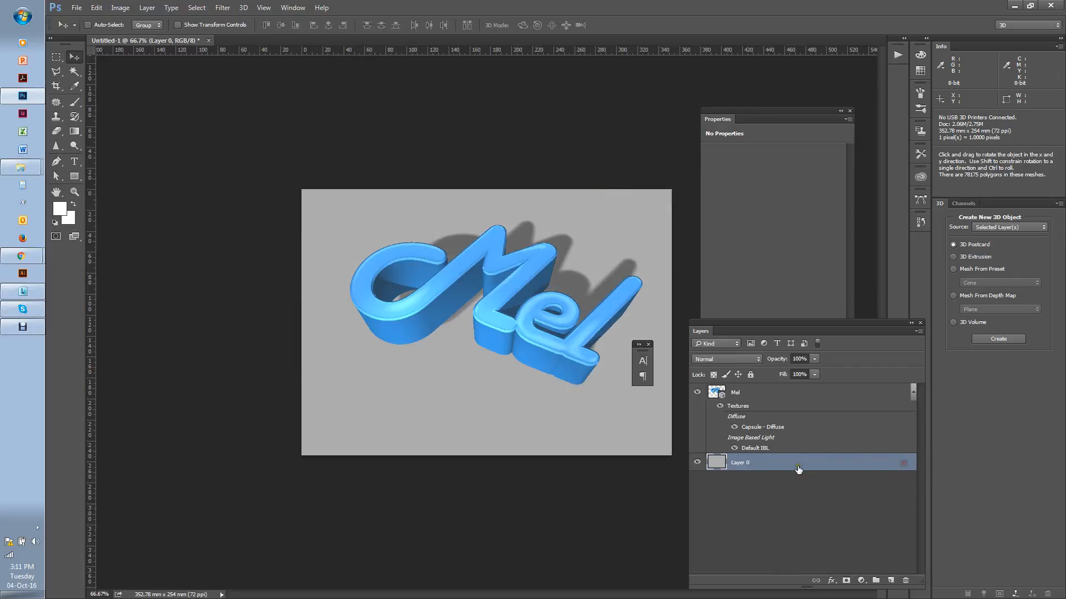
{"action": "left_click", "coordinate": [831, 580]}
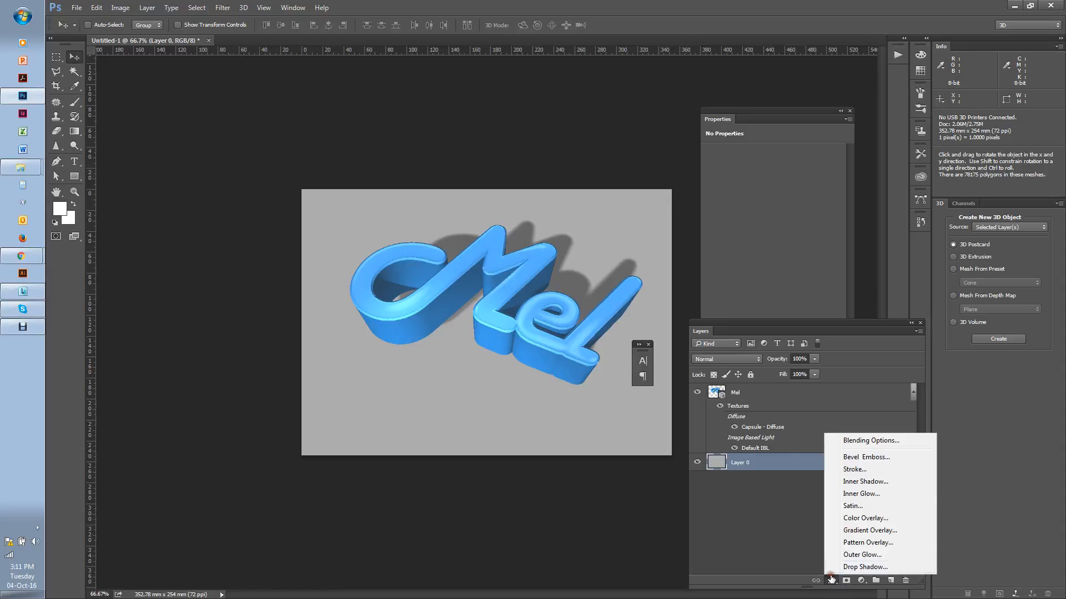
{"action": "left_click", "coordinate": [870, 530]}
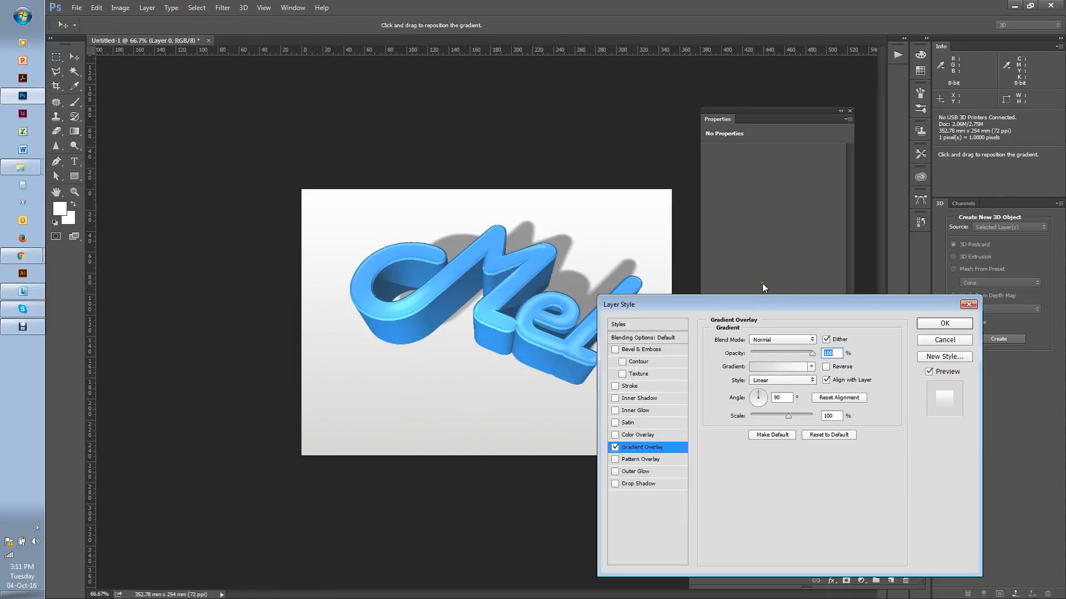
Move the layer style dialog clear of the canvas, try the gradient presets and choose Black, White for the overlay
{"action": "left_click_drag", "start_coordinate": [777, 306], "coordinate": [870, 143]}
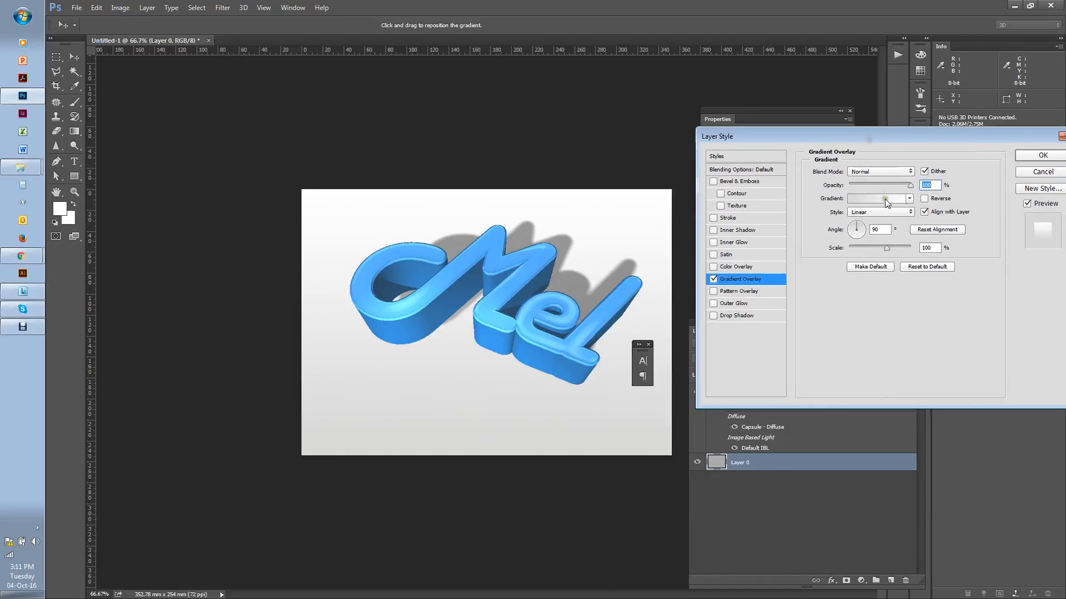
{"action": "left_click", "coordinate": [879, 199]}
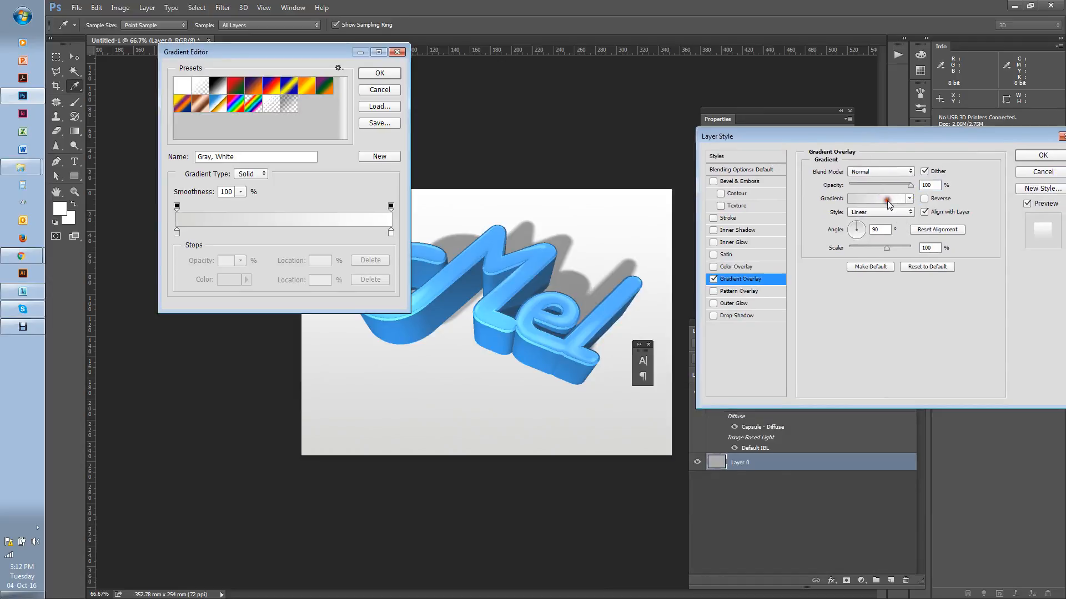
{"action": "left_click", "coordinate": [218, 89]}
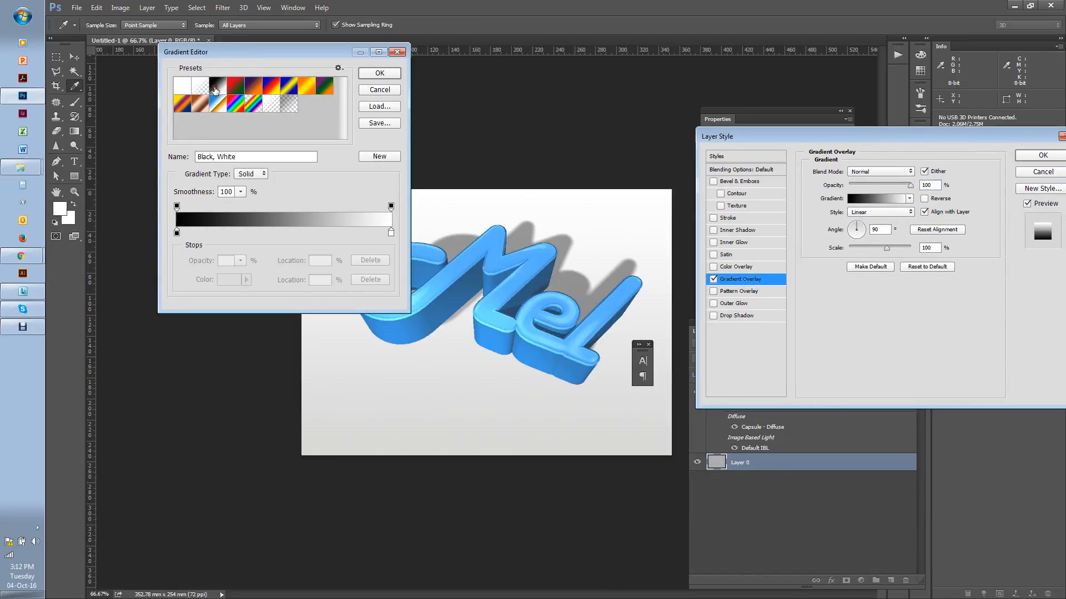
{"action": "left_click", "coordinate": [236, 93]}
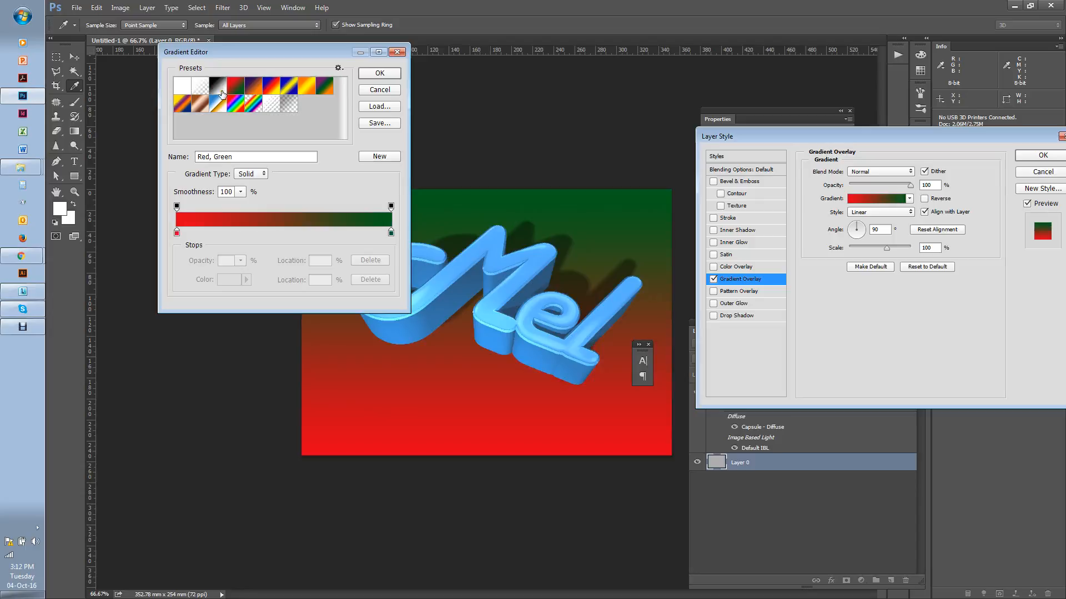
{"action": "left_click", "coordinate": [218, 87]}
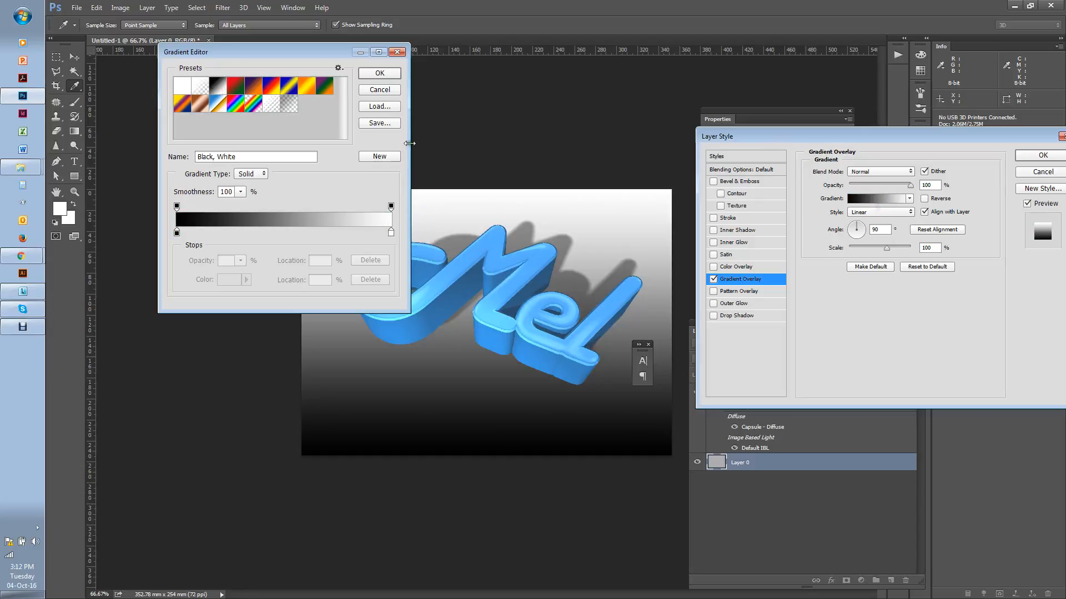
{"action": "left_click", "coordinate": [383, 73]}
Make the gradient overlay radial and reversed, with a scale of 150% and an opacity of 50%
{"action": "left_click", "coordinate": [870, 210]}
{"action": "left_click", "coordinate": [870, 229]}
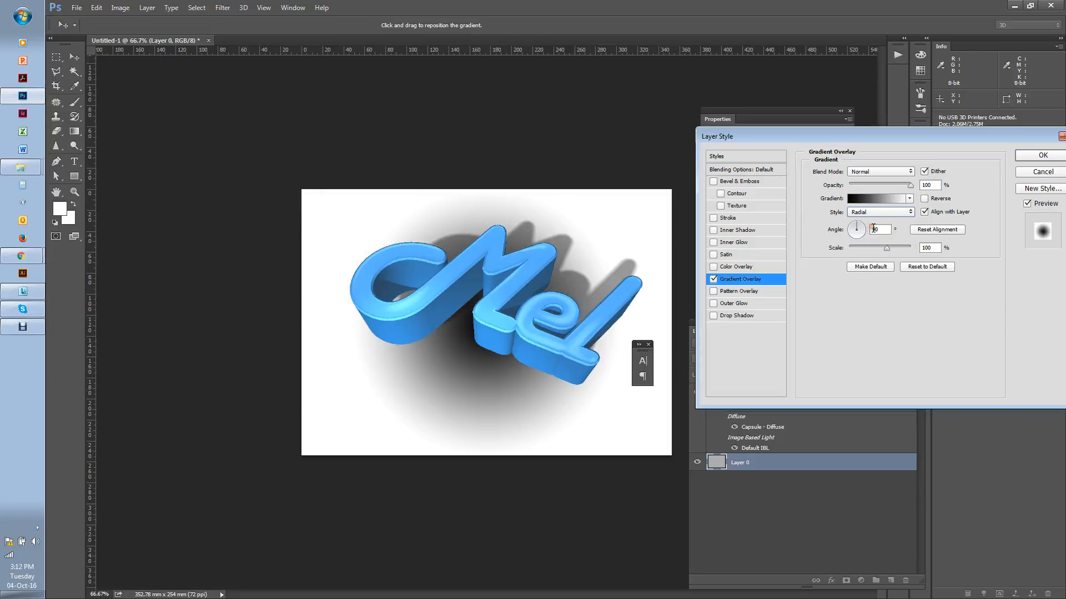
{"action": "left_click", "coordinate": [924, 199]}
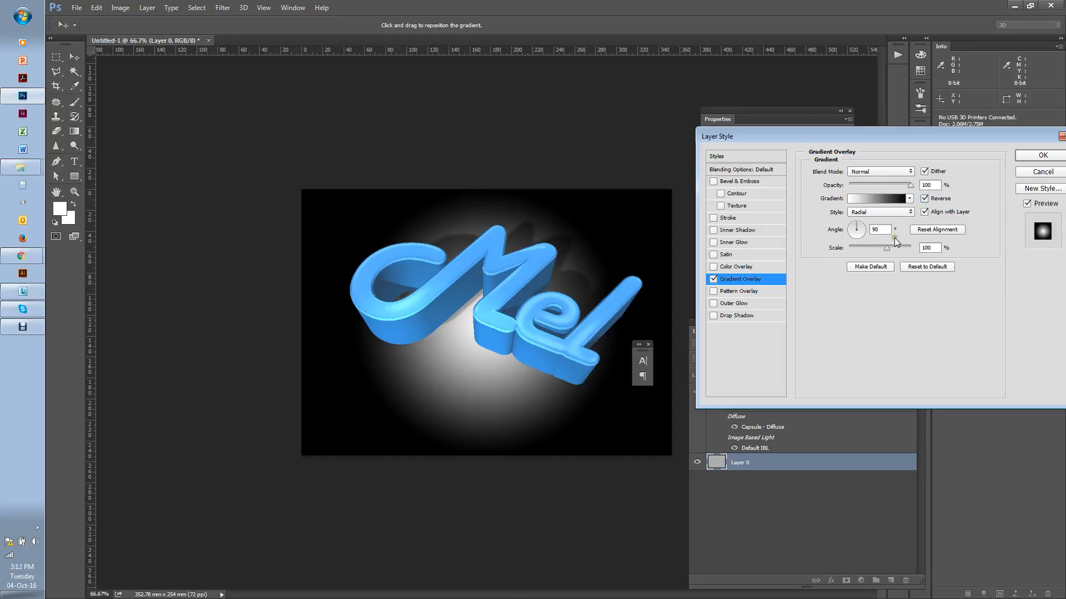
{"action": "left_click_drag", "start_coordinate": [886, 247], "coordinate": [977, 257]}
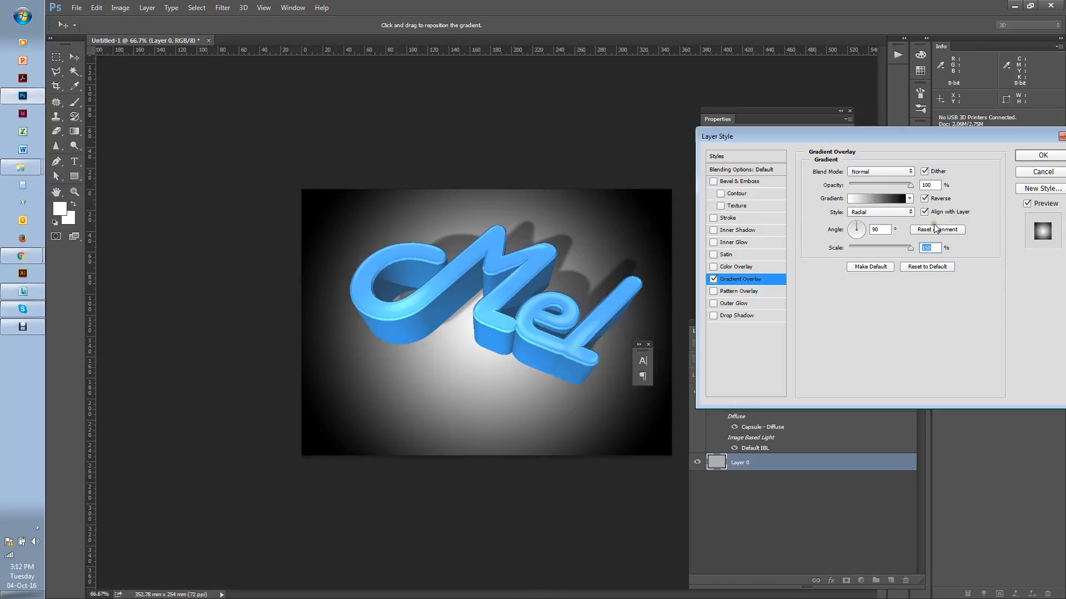
{"action": "left_click", "coordinate": [926, 185]}
{"action": "type", "text": "50"}
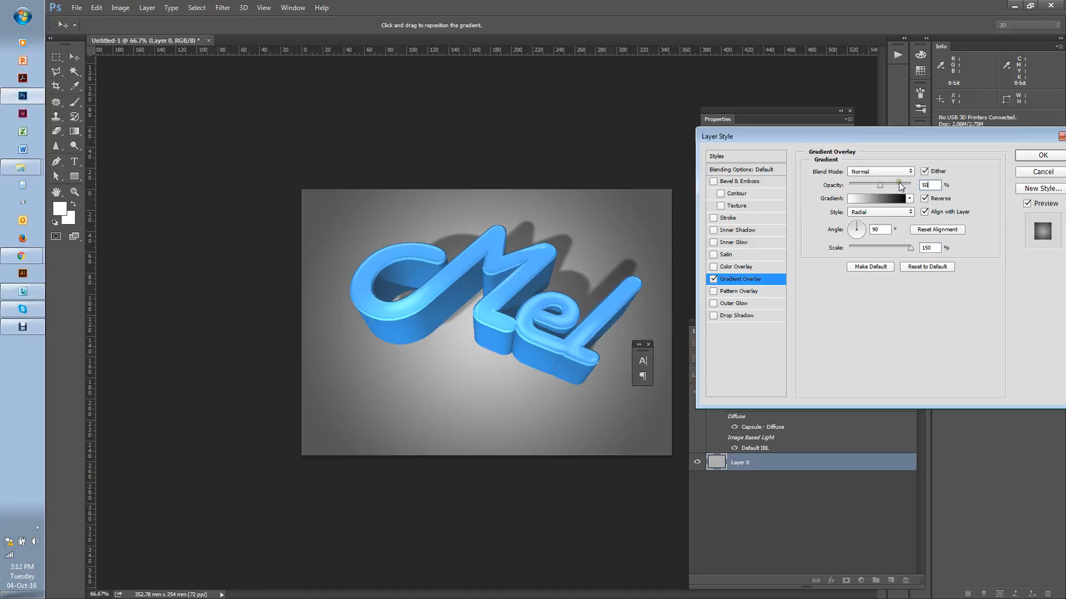
Check the overlay's Black, White gradient in the Gradient Editor and apply the Gradient Overlay to the background layer
{"action": "left_click", "coordinate": [888, 199]}
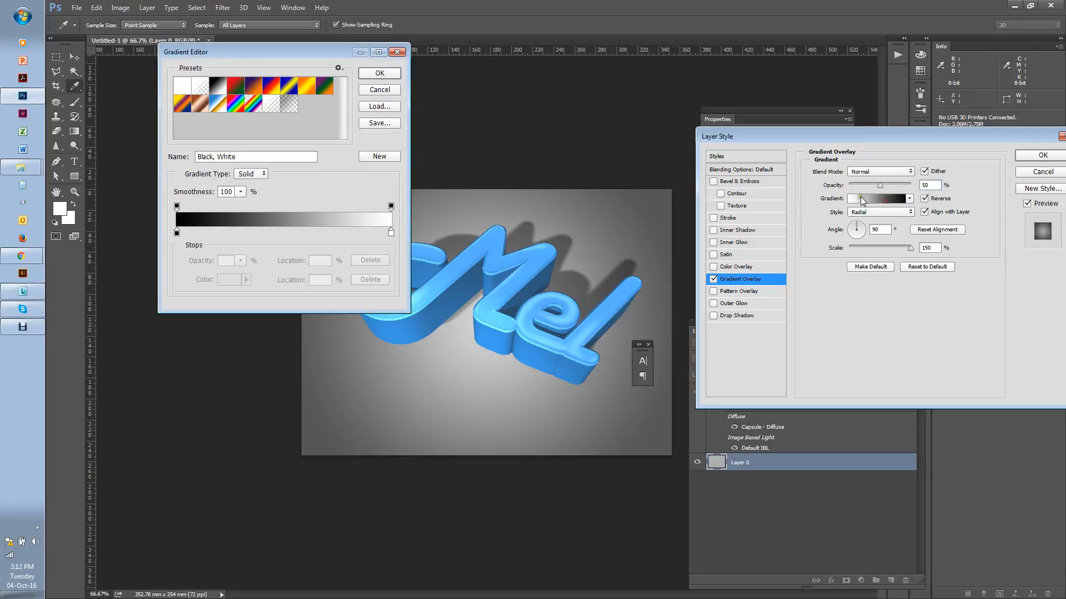
{"action": "mouse_move", "coordinate": [244, 210]}
{"action": "left_mouse_down"}
{"action": "mouse_move", "coordinate": [225, 215]}
{"action": "mouse_move", "coordinate": [235, 210]}
{"action": "left_mouse_up"}
{"action": "left_click_drag", "start_coordinate": [313, 210], "coordinate": [211, 208]}
{"action": "left_click", "coordinate": [379, 73]}
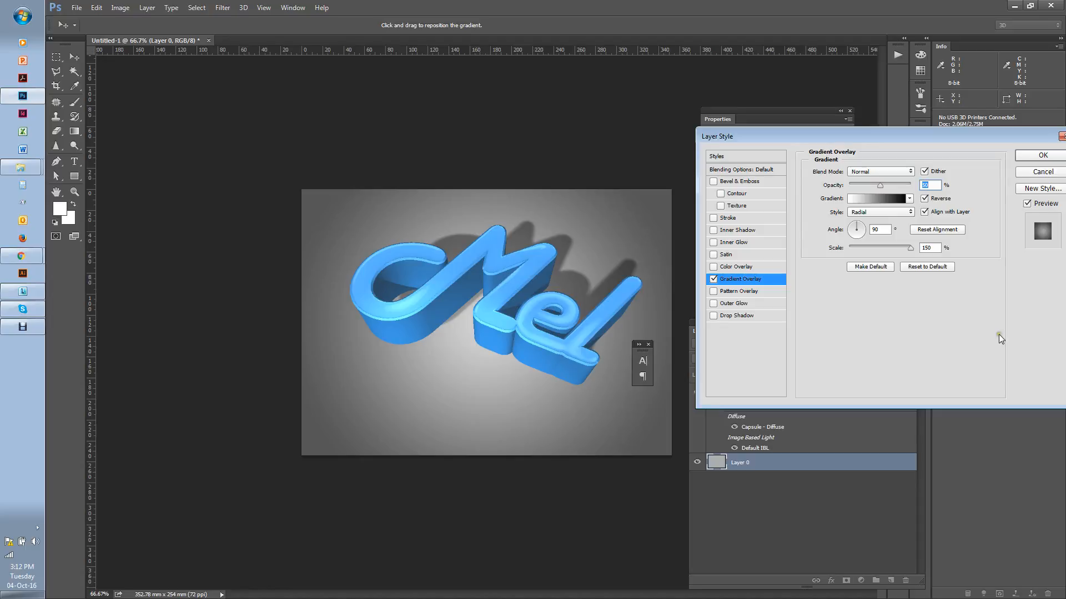
{"action": "left_click", "coordinate": [1042, 155]}
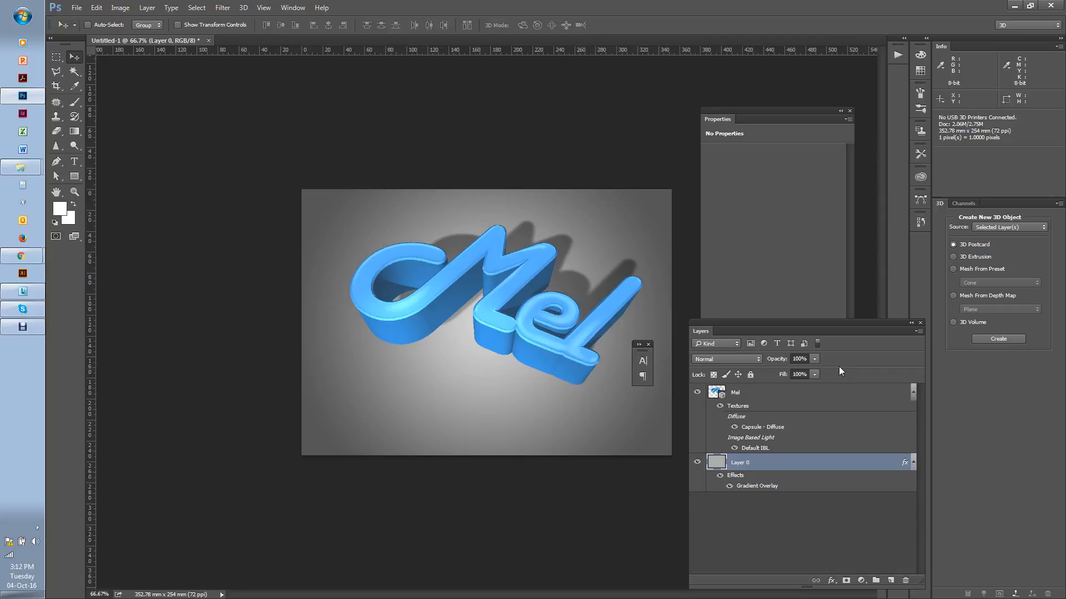
Select the Mel 3D layer and start rendering it
{"action": "left_click", "coordinate": [794, 400]}
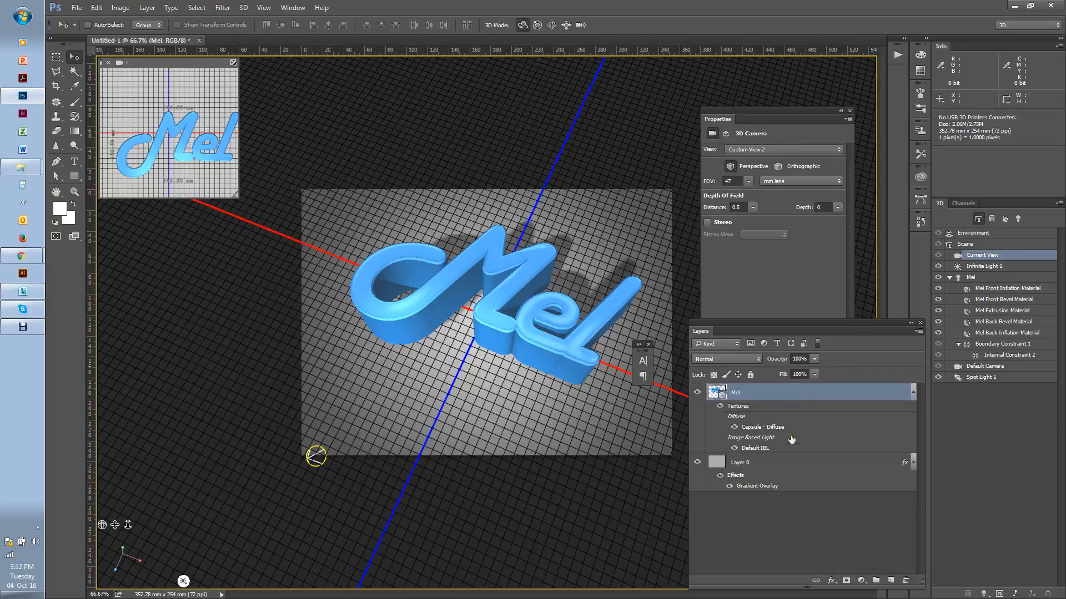
{"action": "left_click", "coordinate": [794, 468]}
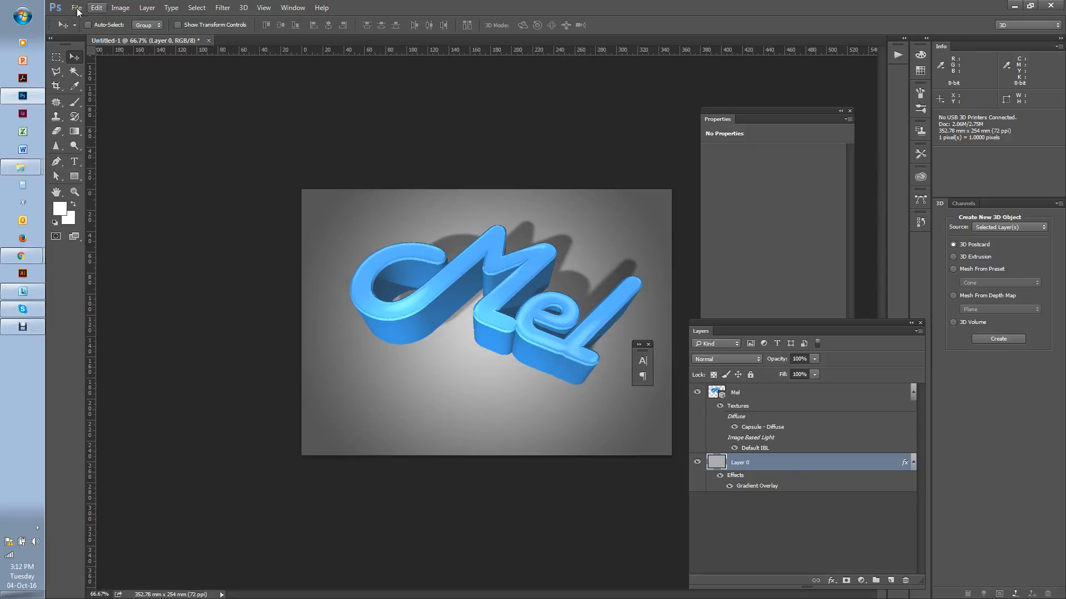
{"action": "left_click", "coordinate": [243, 7]}
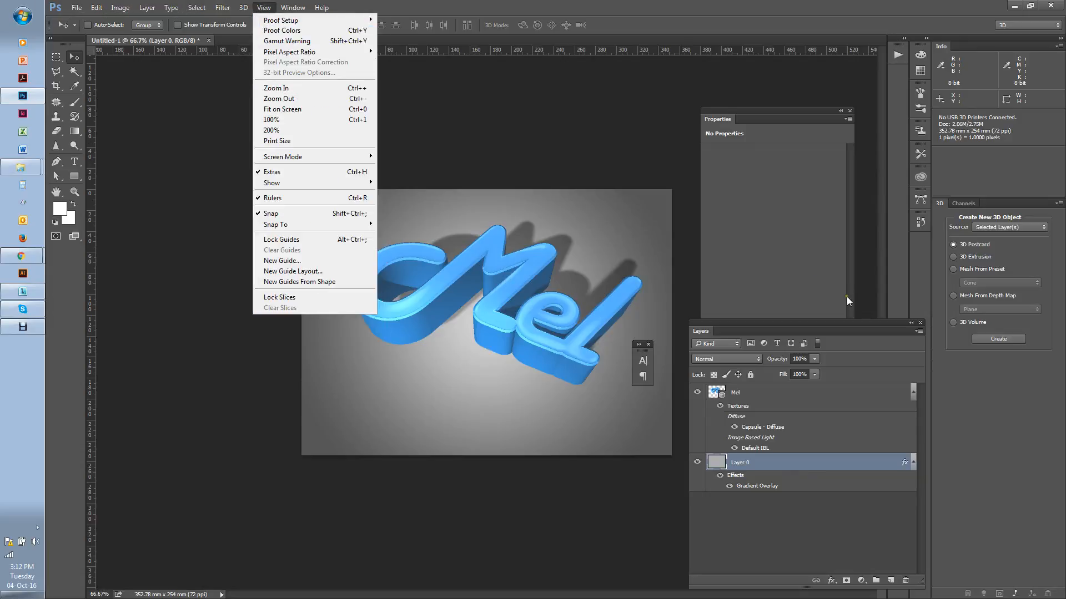
{"action": "left_click", "coordinate": [773, 398]}
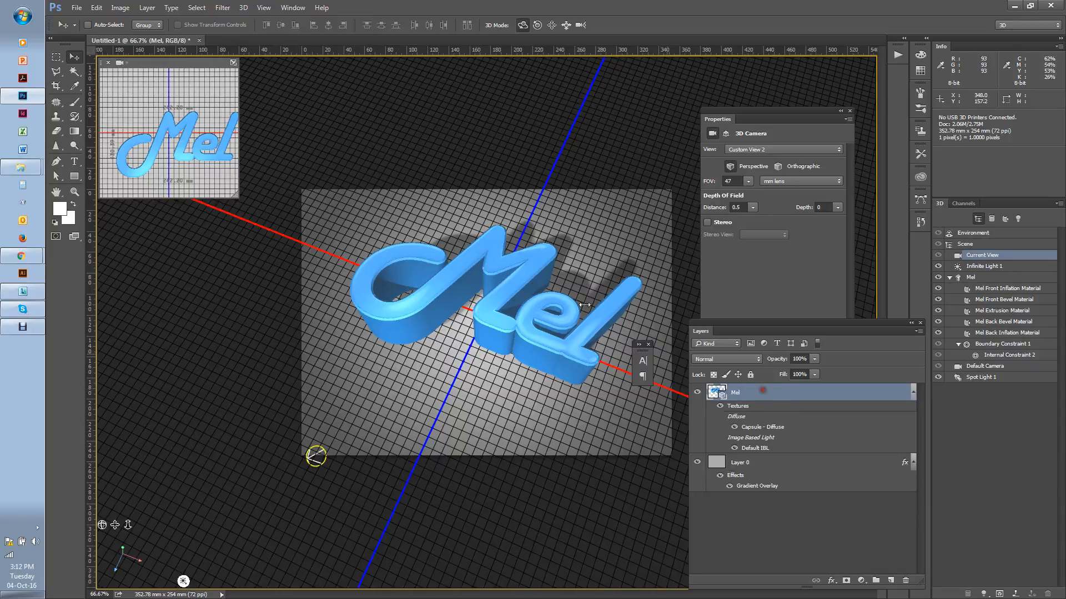
{"action": "left_click", "coordinate": [244, 8]}
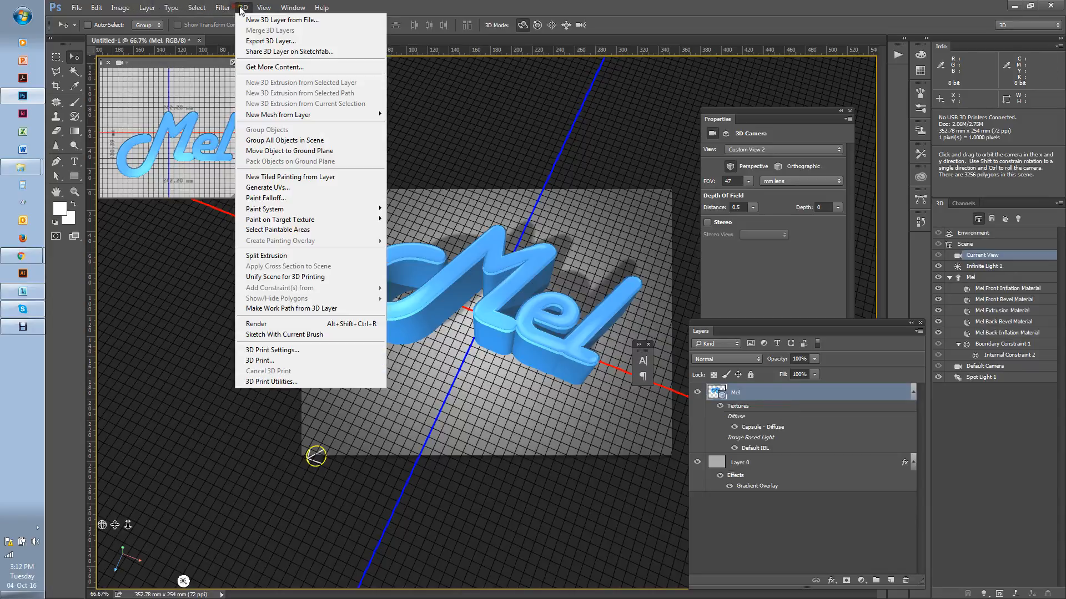
{"action": "left_click", "coordinate": [265, 328]}
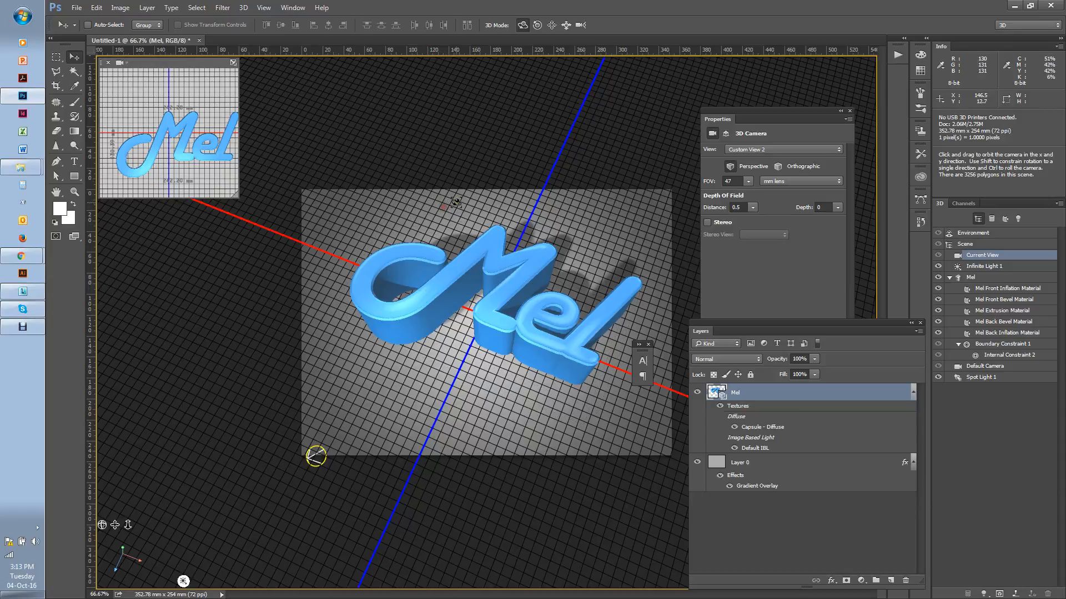
Inspect the edges of the 3D letters up close and render the Mel layer again at 100% view
{"action": "key", "text": "ctrl+plus"}
{"action": "key", "text": "ctrl+plus"}
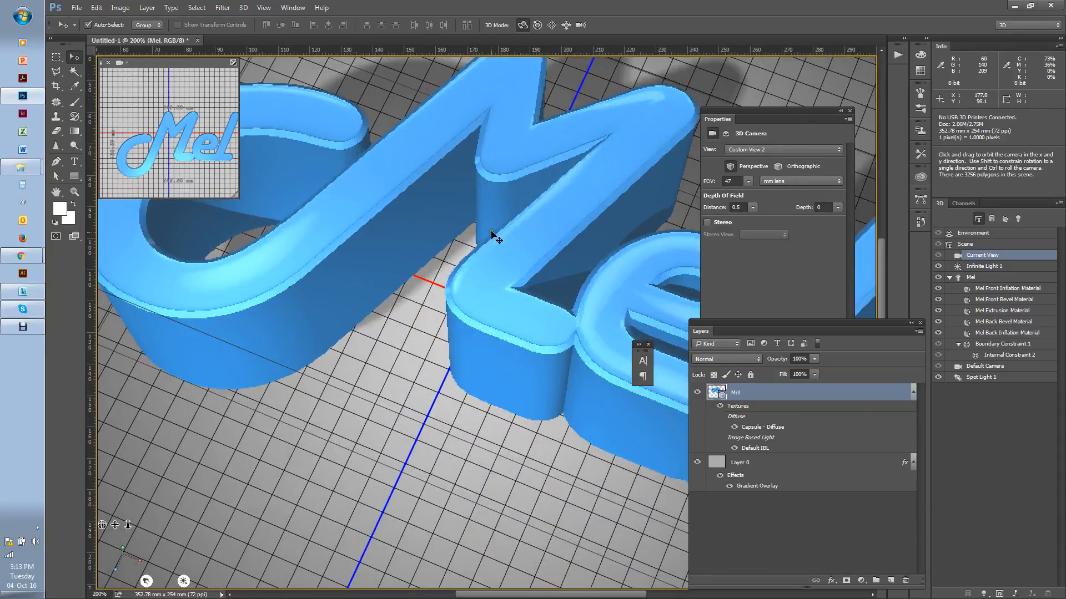
{"action": "left_click_drag", "start_coordinate": [524, 407], "coordinate": [316, 421]}
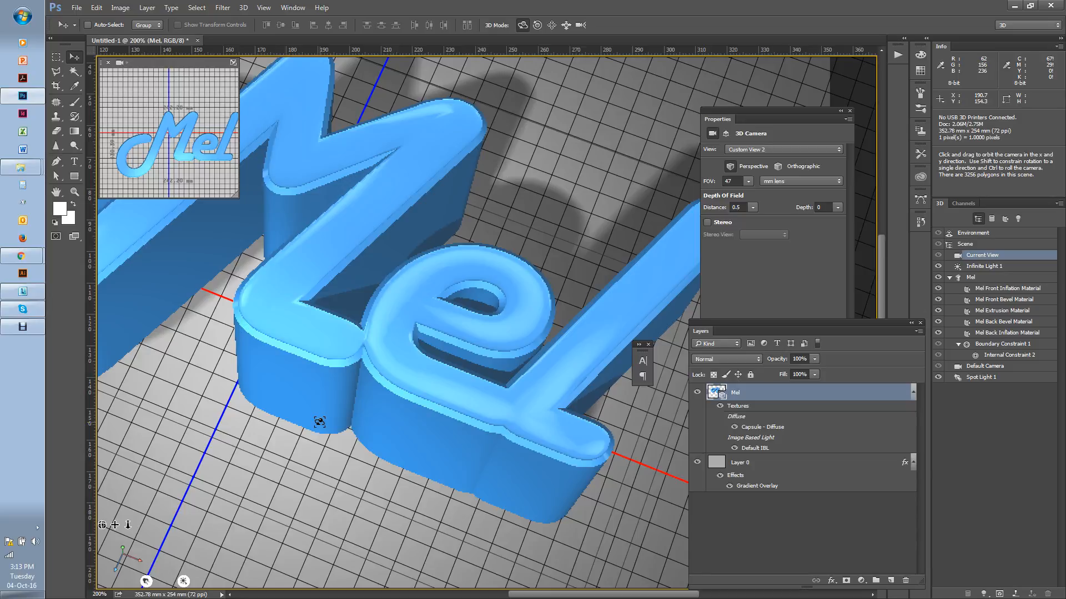
{"action": "key", "text": "ctrl+minus"}
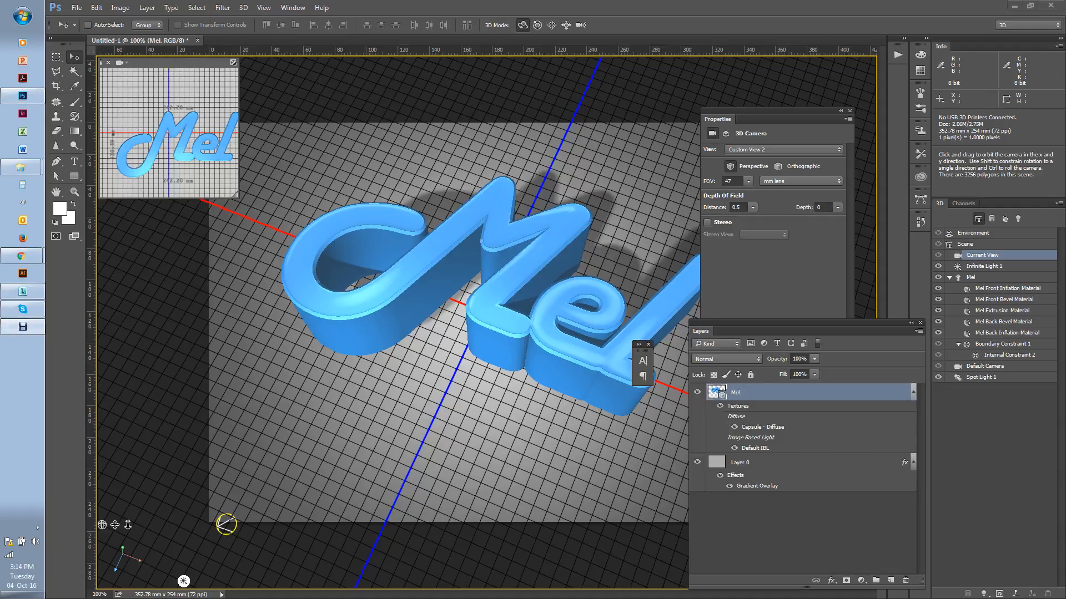
{"action": "key", "text": "alt+shift+ctrl+r"}
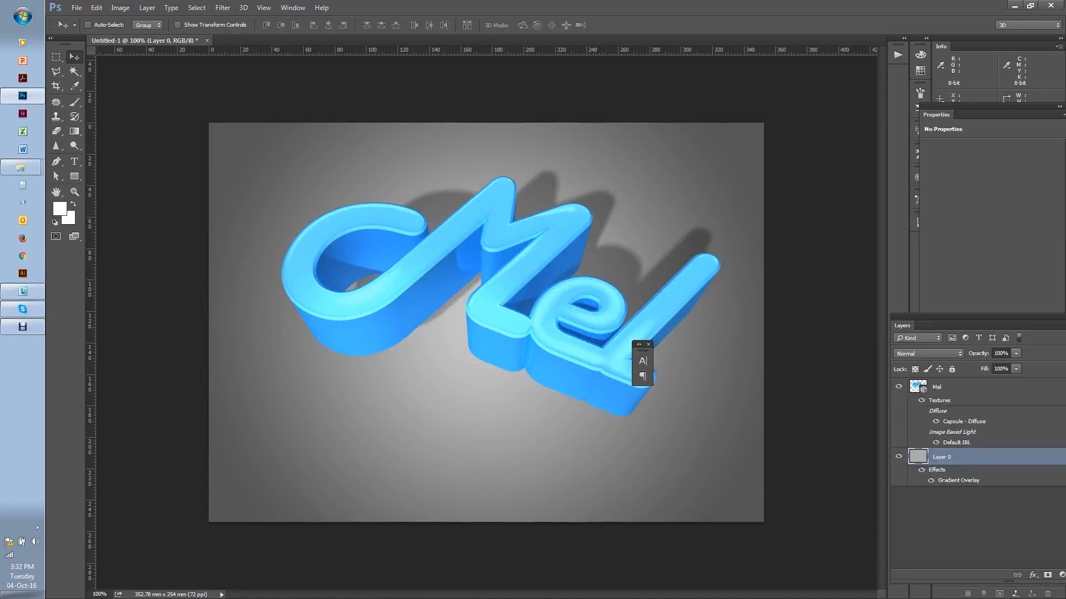
Move the floating Character and Paragraph palette off the rendered text to clear the view of the artwork
{"action": "left_click", "coordinate": [647, 345]}
{"action": "left_click_drag", "start_coordinate": [862, 367], "coordinate": [857, 367]}
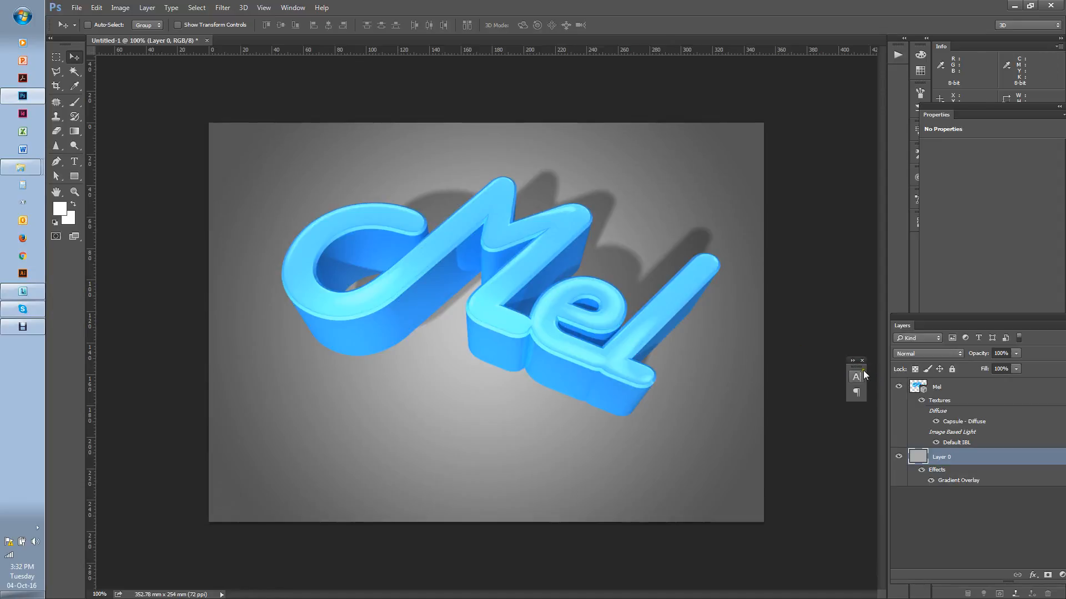